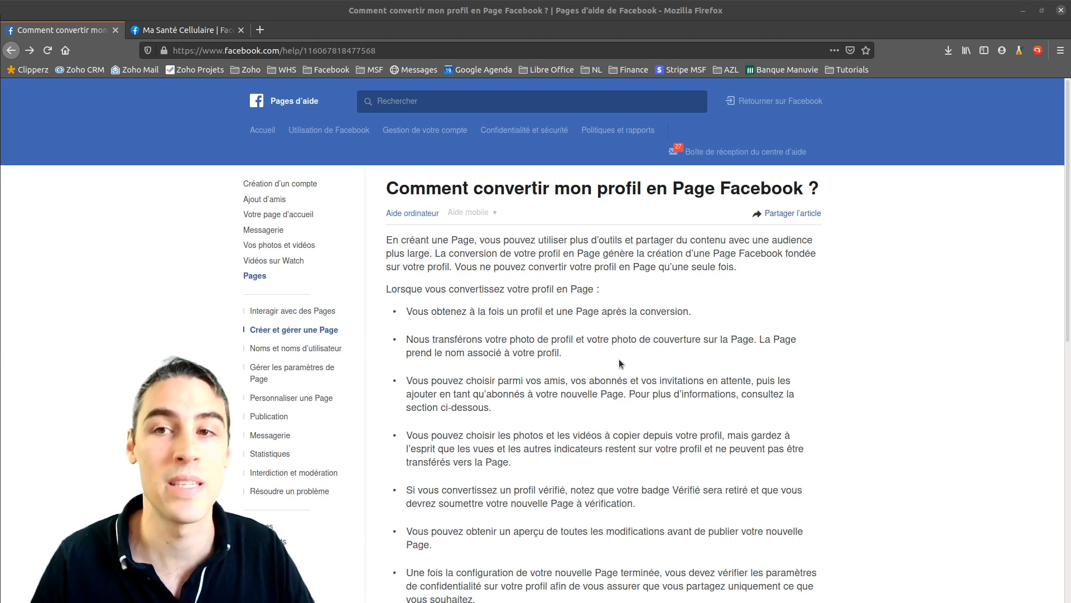
Highlight the help article's title, then visit the Page-creation link and return to the article
left_click_drag(391, 192, 801, 189)
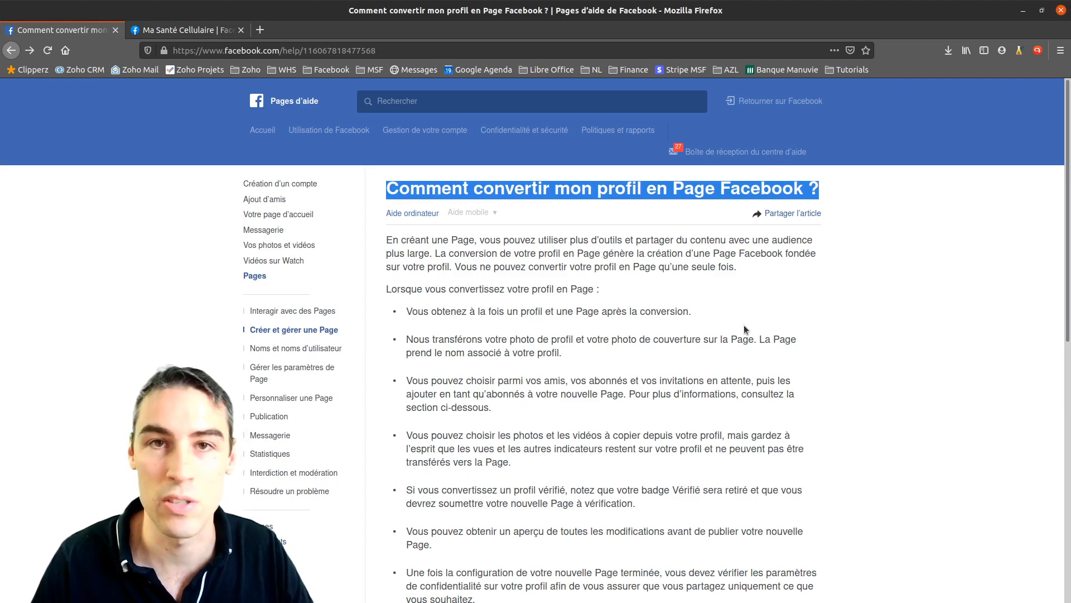
left_click(859, 242)
scroll(525, 393, "down", 3)
scroll(518, 380, "down", 2)
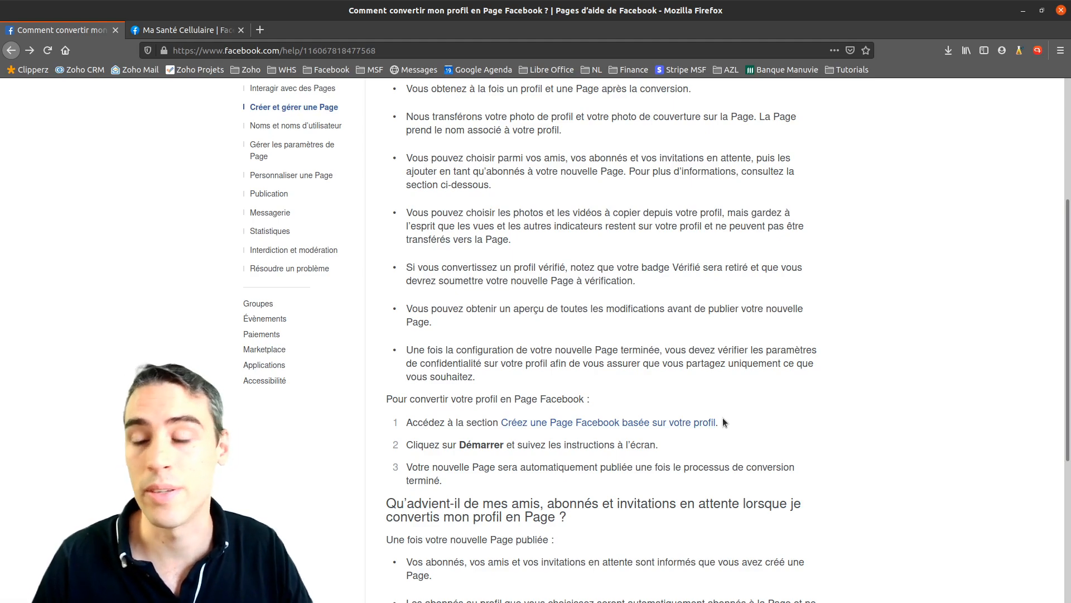
left_click(705, 422)
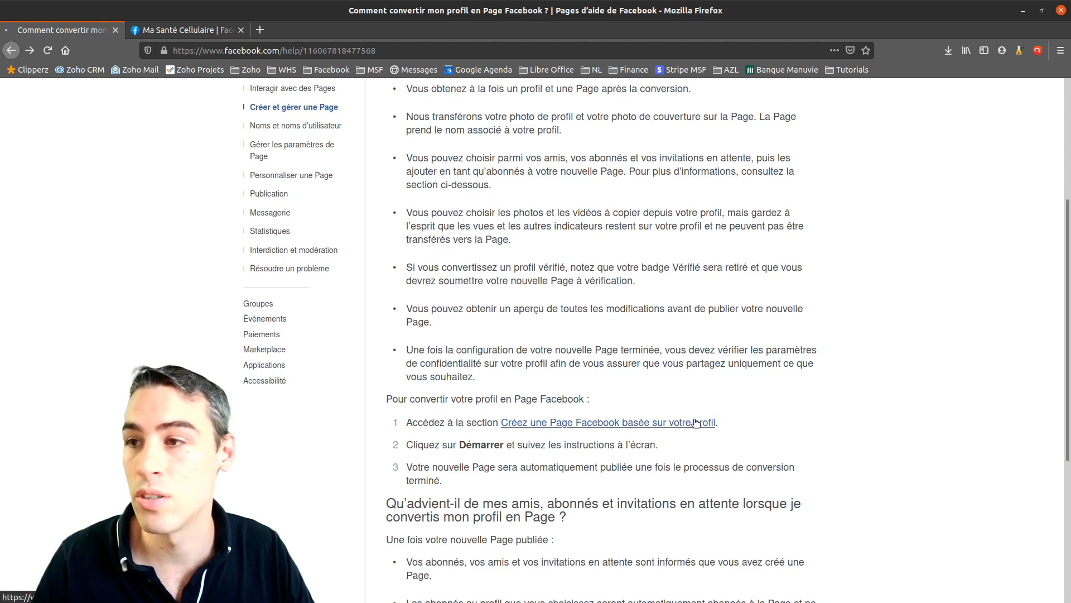
left_click_drag(344, 141, 355, 142)
left_click(11, 51)
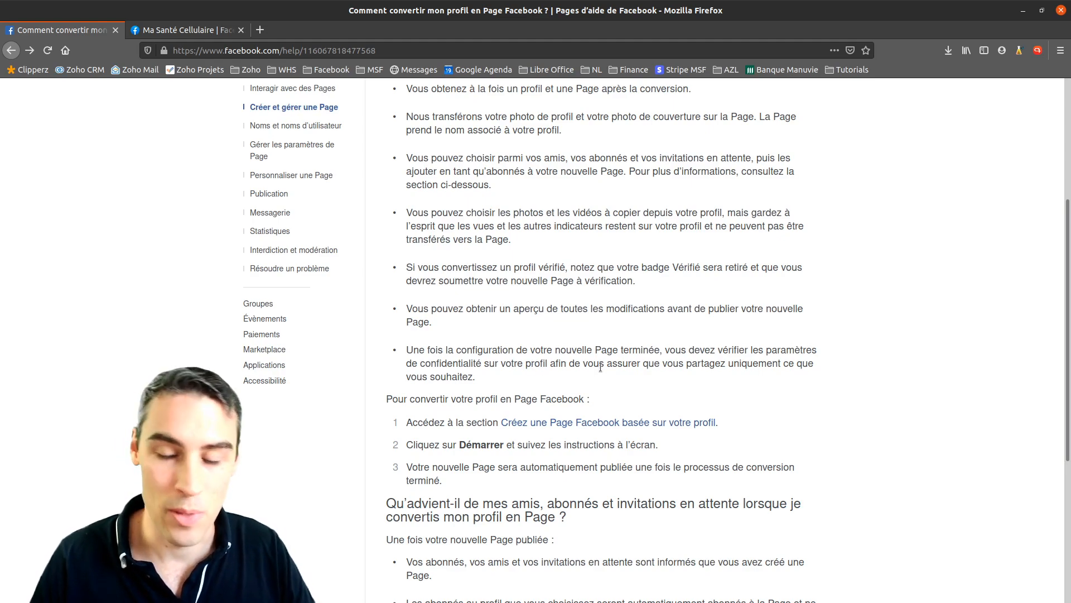
Highlight the 'Qu'advient-il…' heading and who gets notified in the first bullet
scroll(640, 456, "down", 3)
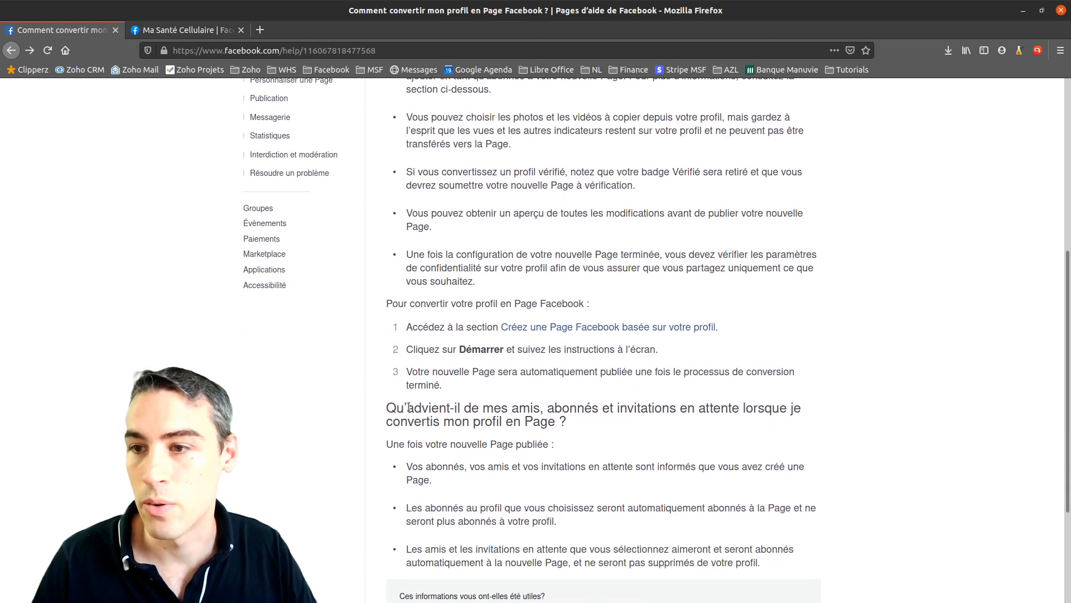
left_click_drag(386, 412, 561, 424)
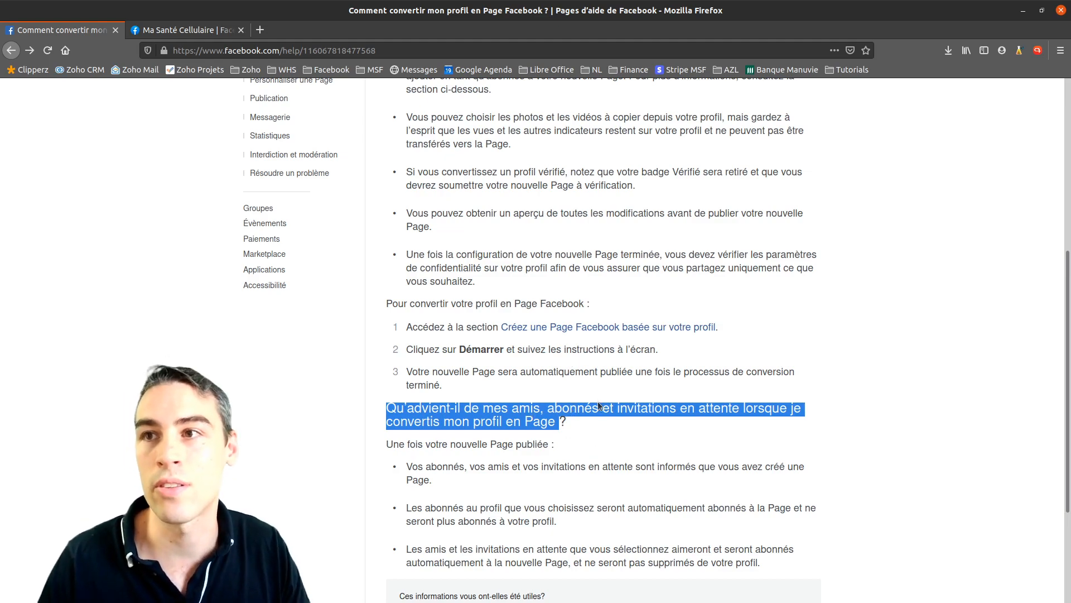
scroll(614, 394, "up", 6)
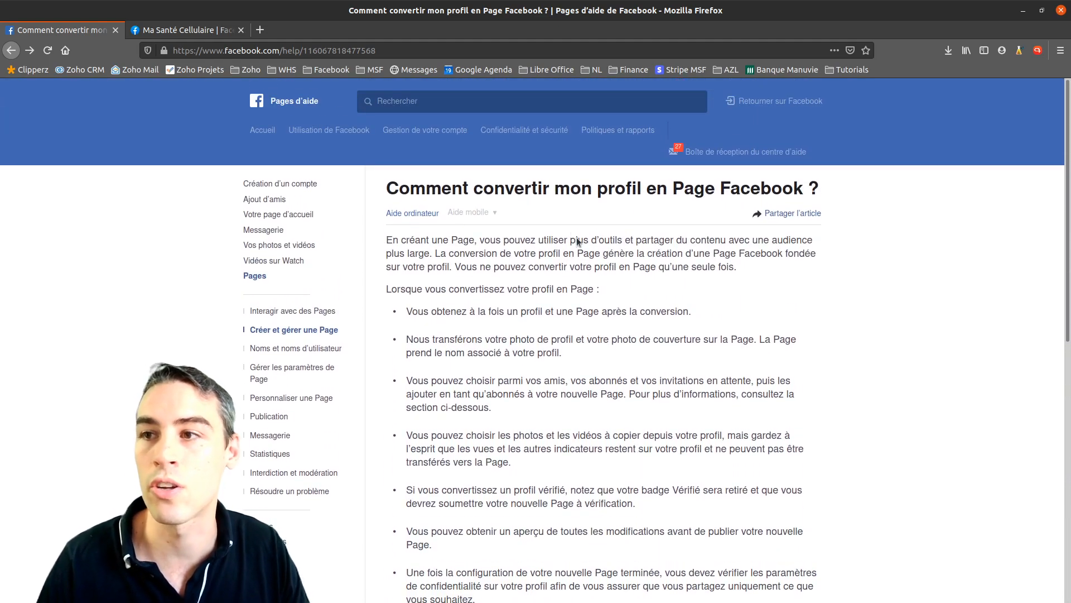
scroll(574, 303, "down", 6)
left_click_drag(585, 462, 577, 444)
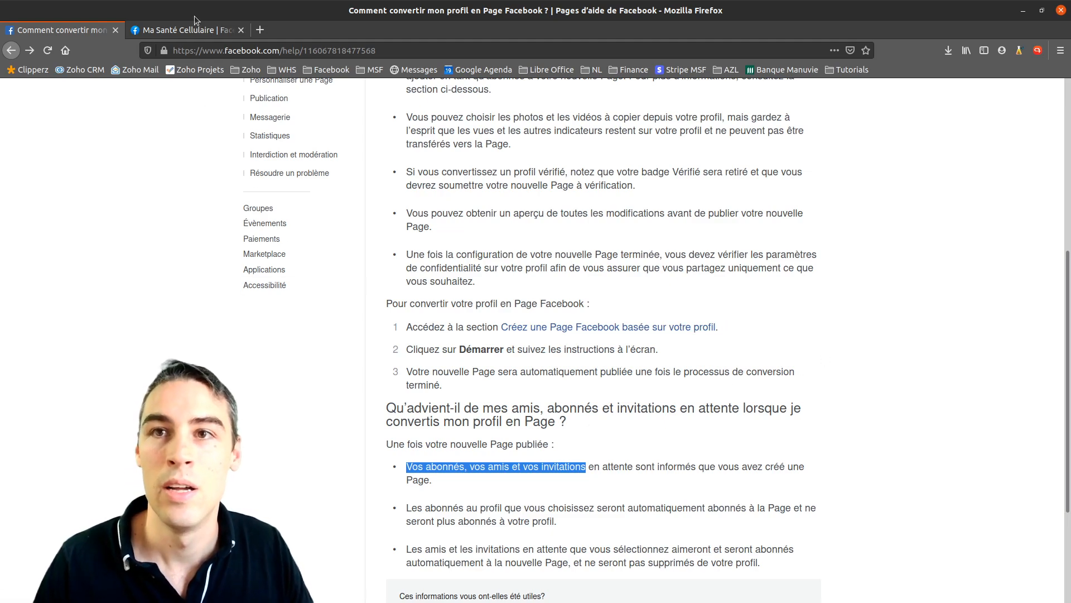
left_click(183, 34)
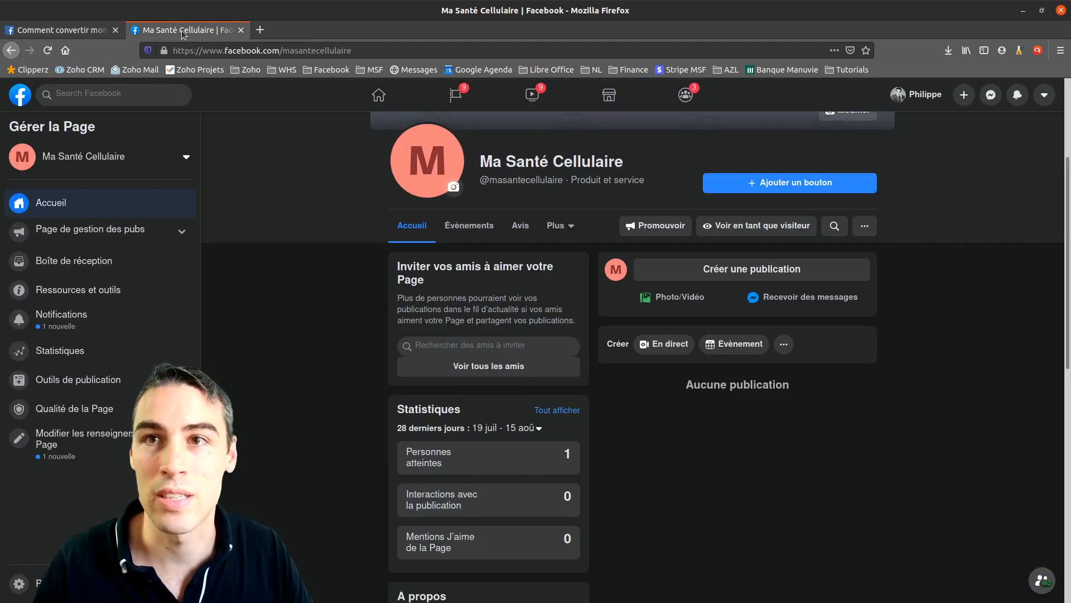
left_click_drag(480, 161, 629, 164)
left_click(638, 166)
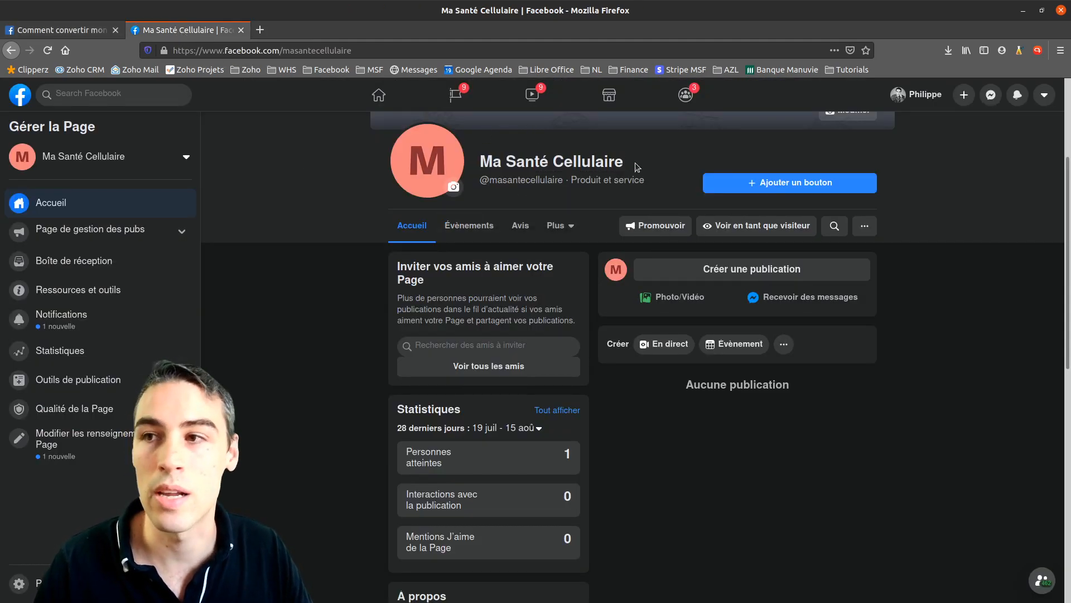
left_click_drag(480, 162, 641, 168)
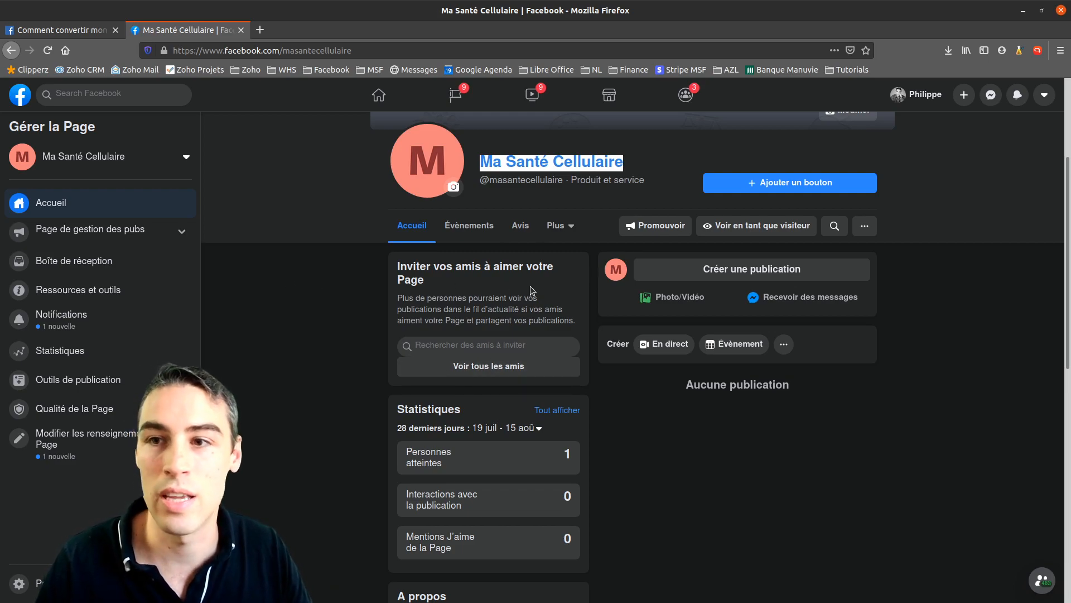
scroll(530, 288, "down", 3)
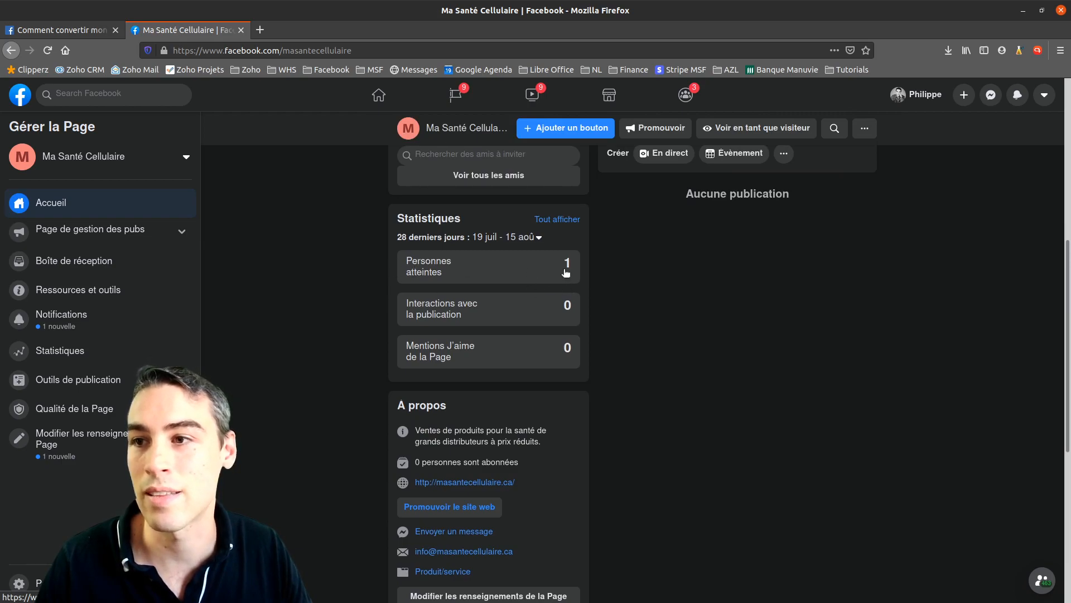
scroll(537, 373, "down", 3)
left_click_drag(417, 270, 535, 269)
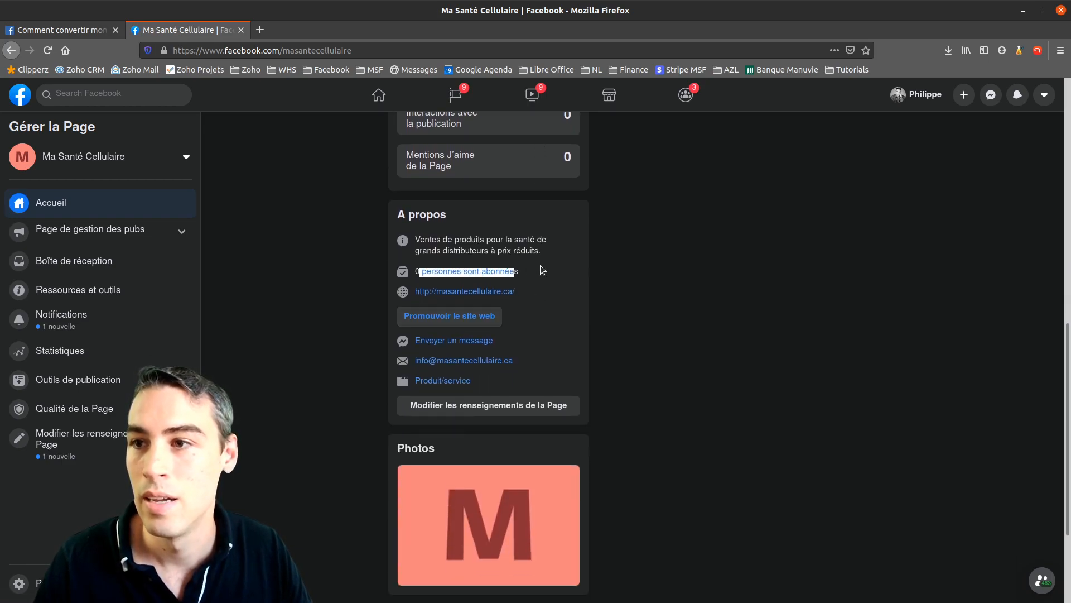
scroll(645, 286, "up", 6)
scroll(645, 286, "up", 2)
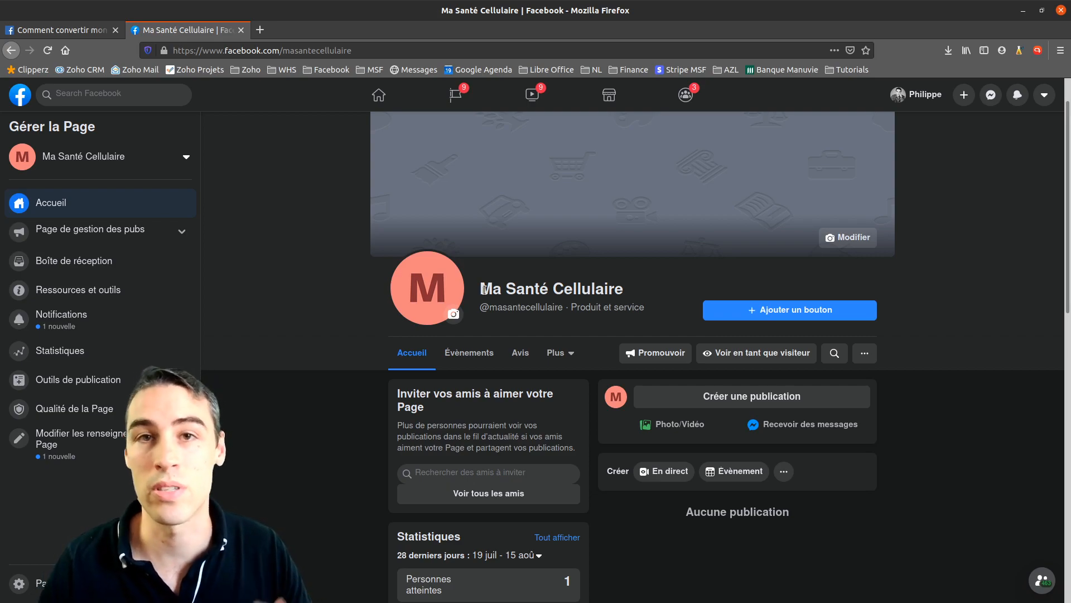
mouse_move(483, 290)
left_mouse_down()
mouse_move(626, 291)
mouse_move(478, 290)
left_mouse_up()
left_click(623, 291)
left_click(642, 287)
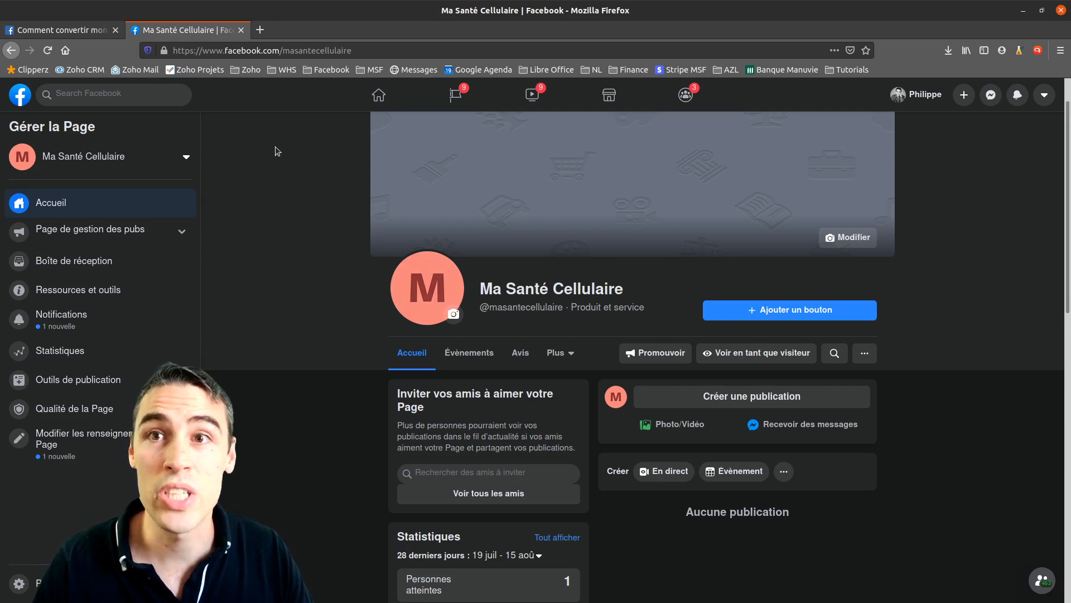
left_click(964, 94)
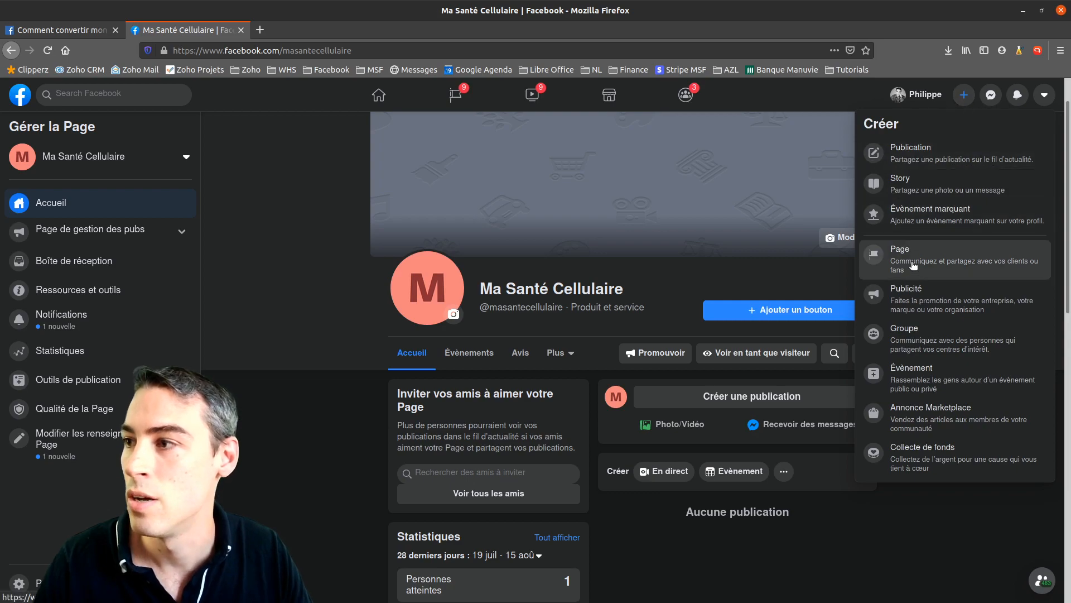
left_click(319, 229)
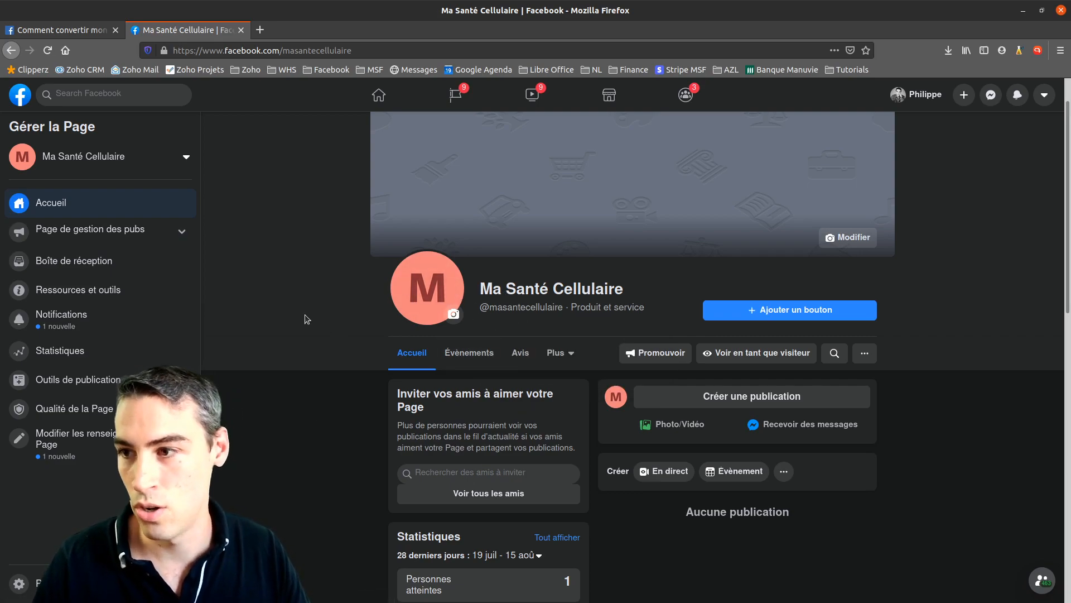
mouse_move(495, 306)
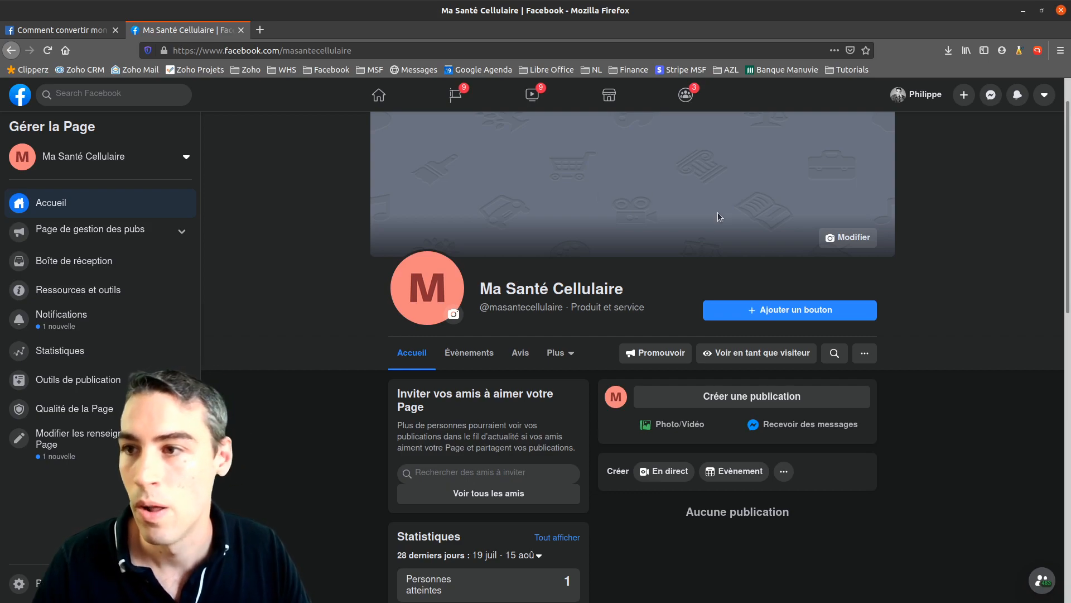
Start uploading a new profile picture and browse to Zoho WorkDrive > My Folders > MSC
left_click(454, 316)
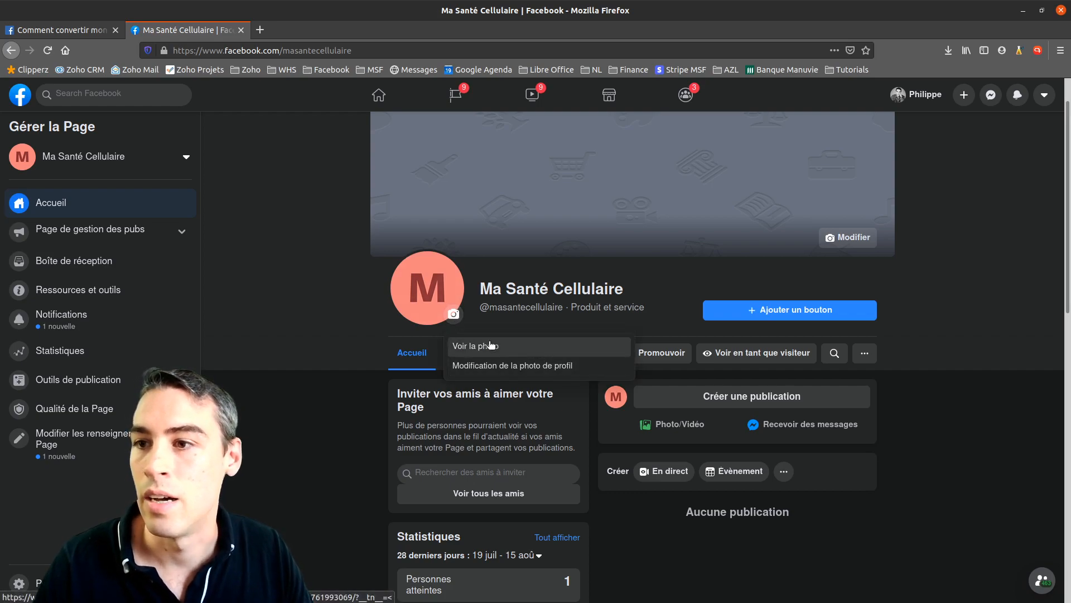
left_click(486, 368)
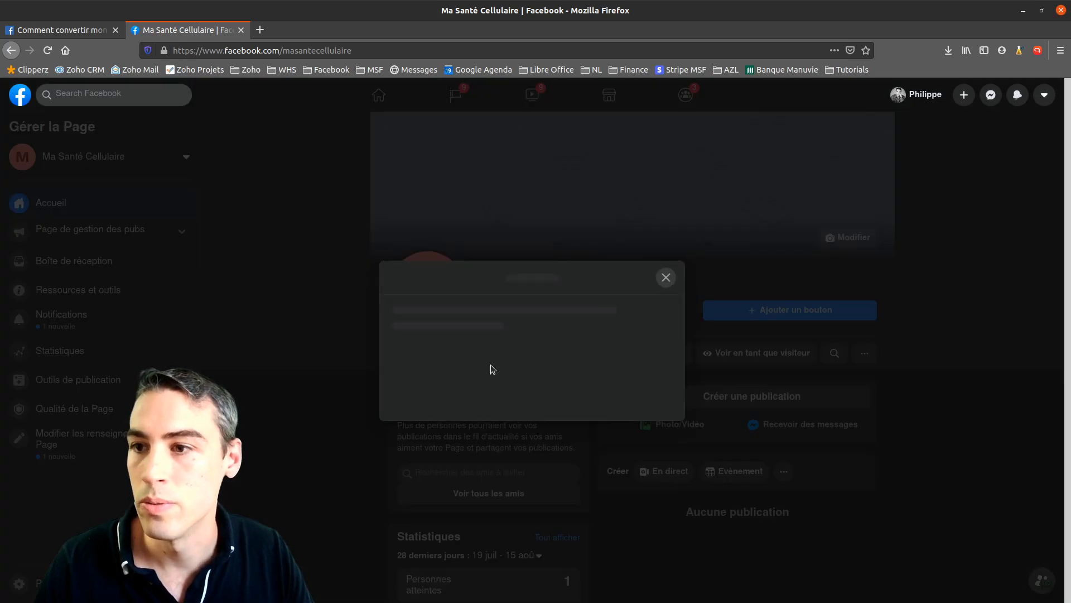
left_click(501, 316)
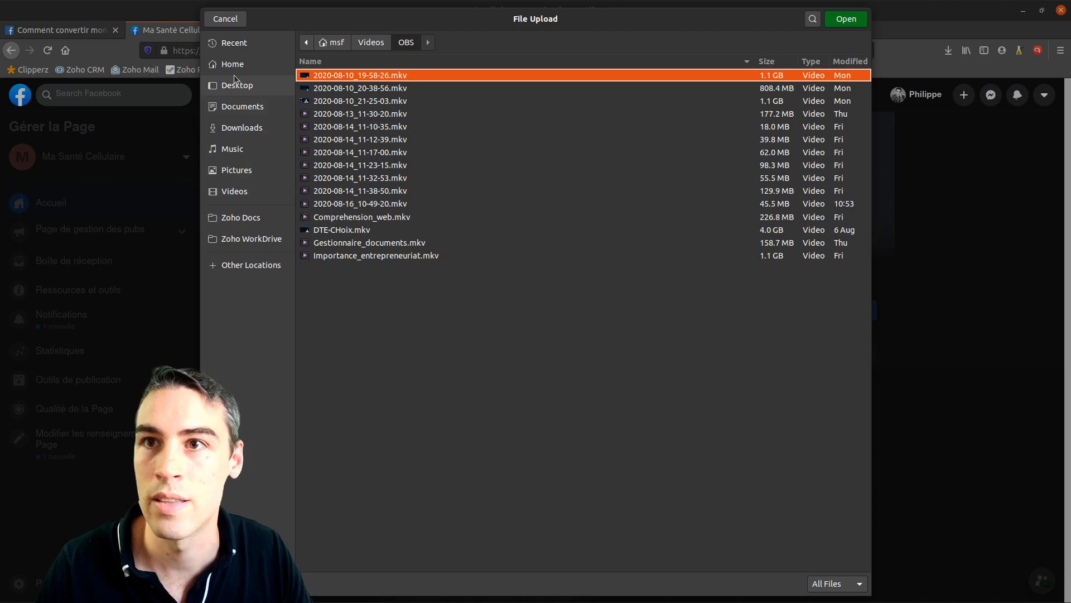
left_click(251, 238)
double_click(323, 88)
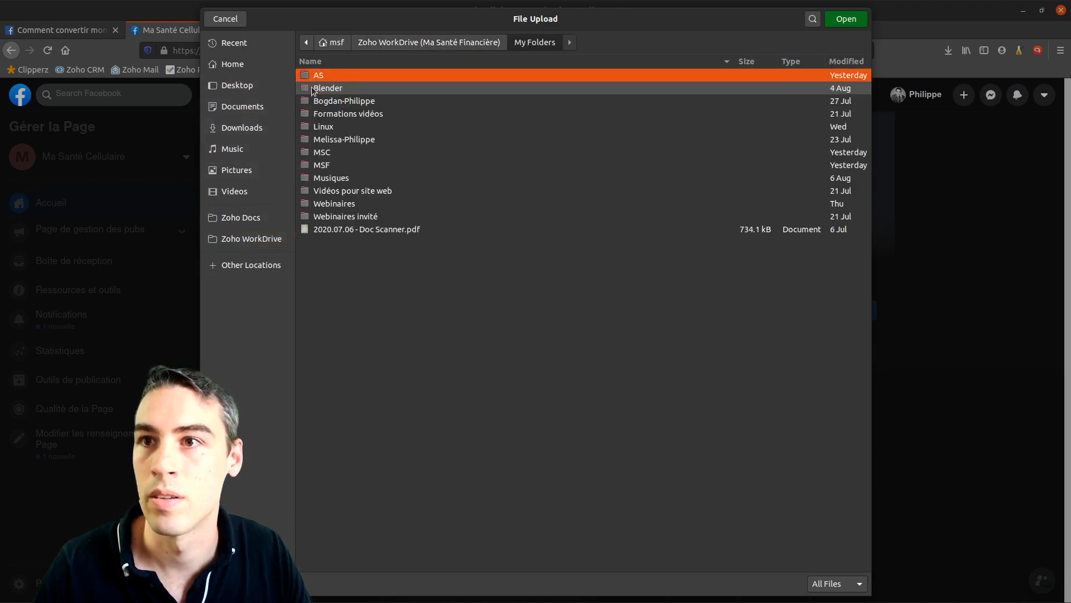
double_click(326, 153)
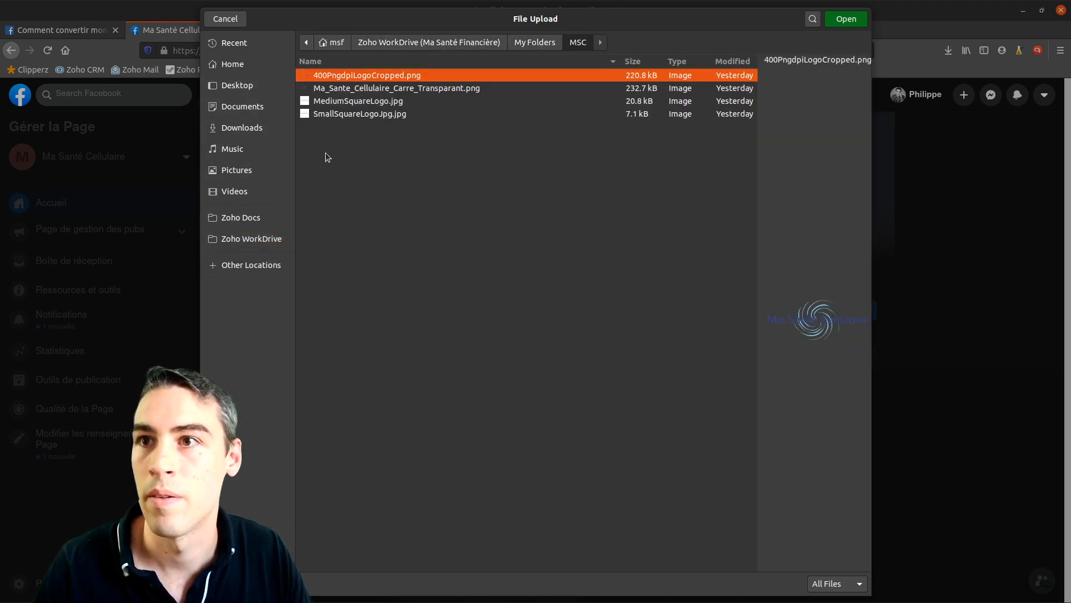
Compare the logo files and upload MediumSquareLogo.jpg as the profile picture
left_click(435, 86)
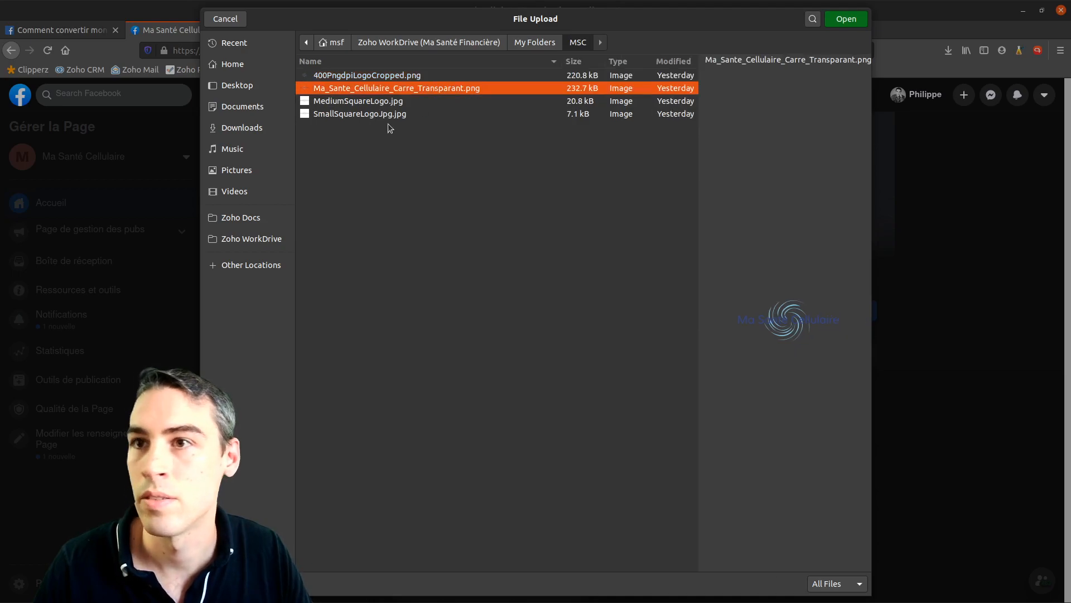
left_click(367, 113)
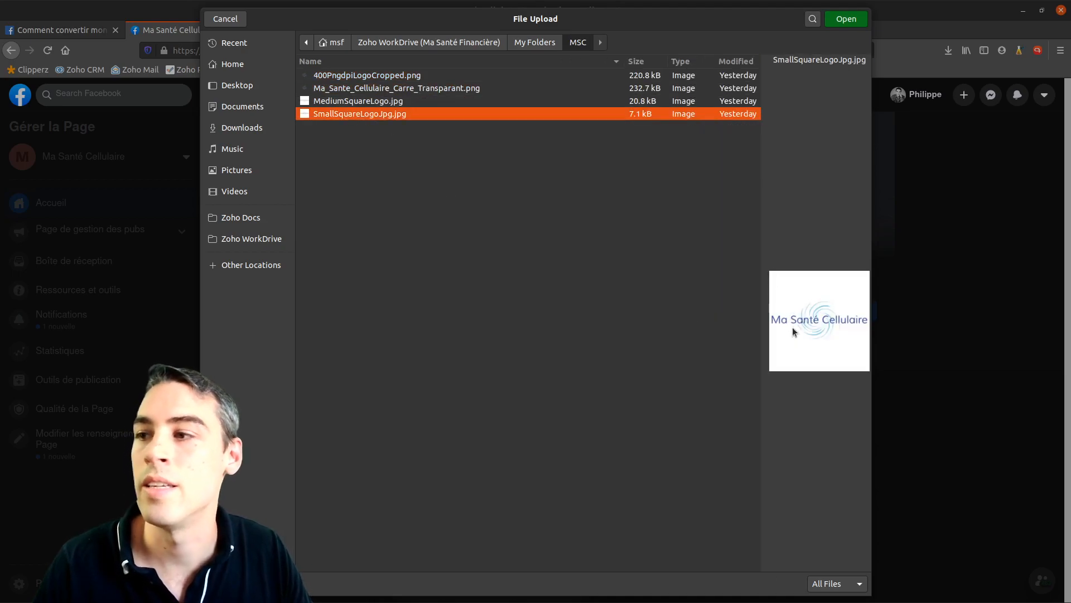
left_click(379, 88)
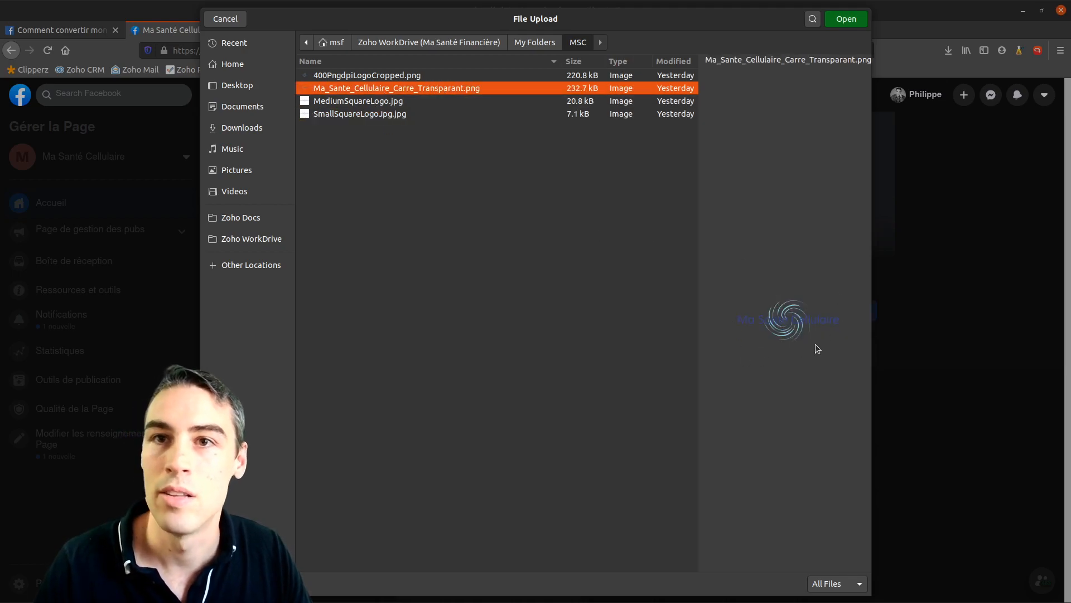
left_click_drag(629, 19, 611, 106)
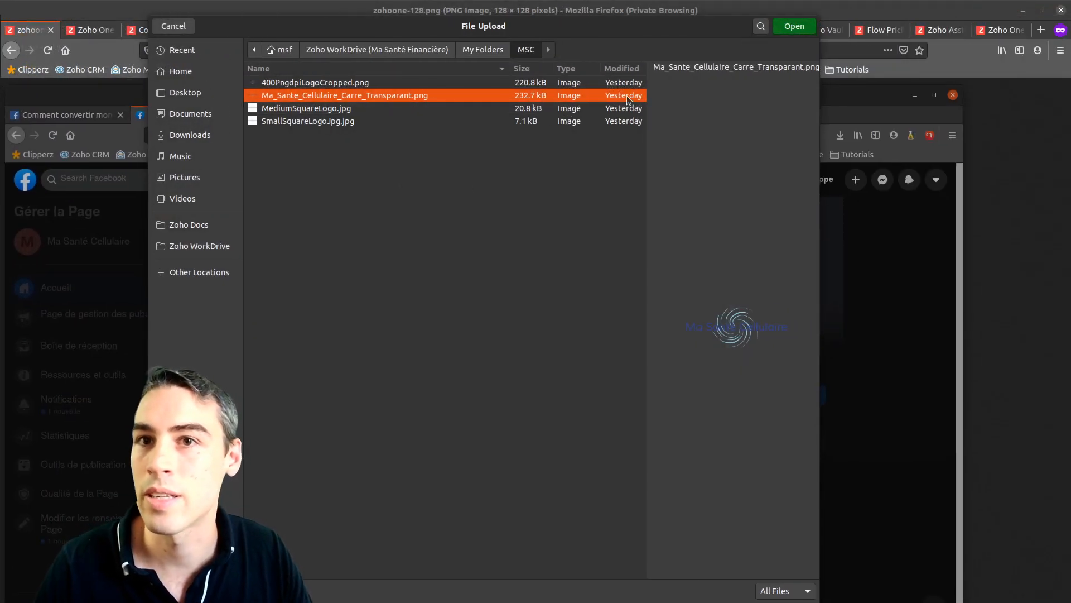
left_click(931, 98)
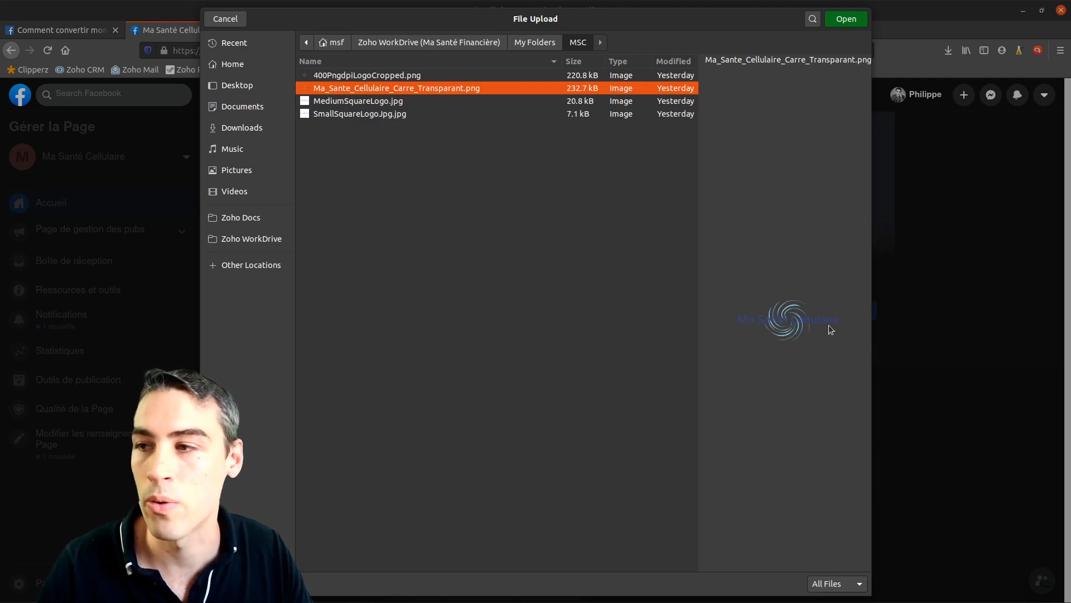
left_click(364, 115)
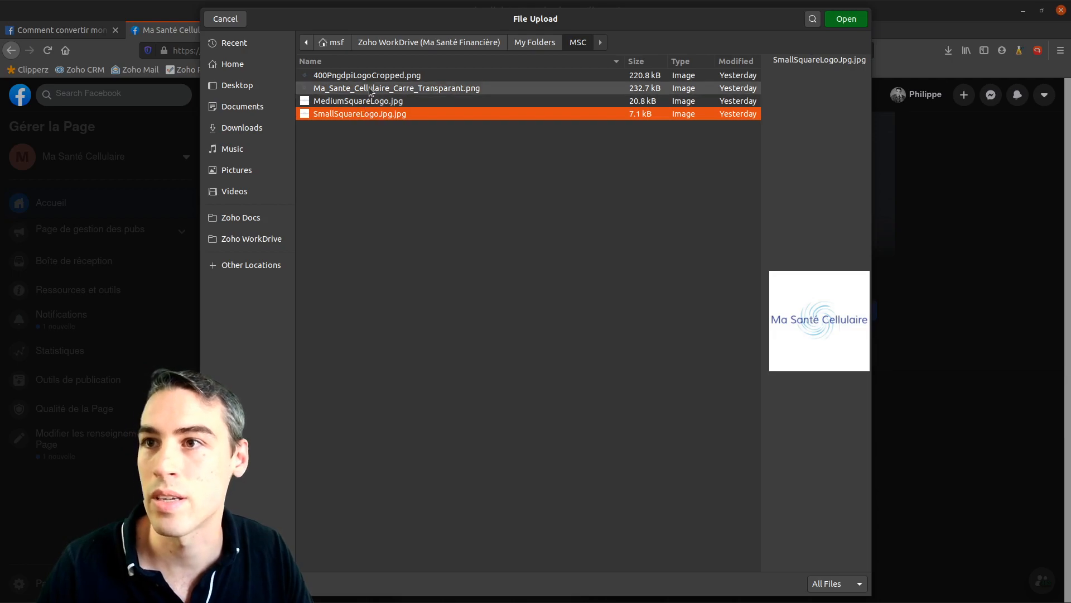
left_click(371, 76)
left_click(370, 102)
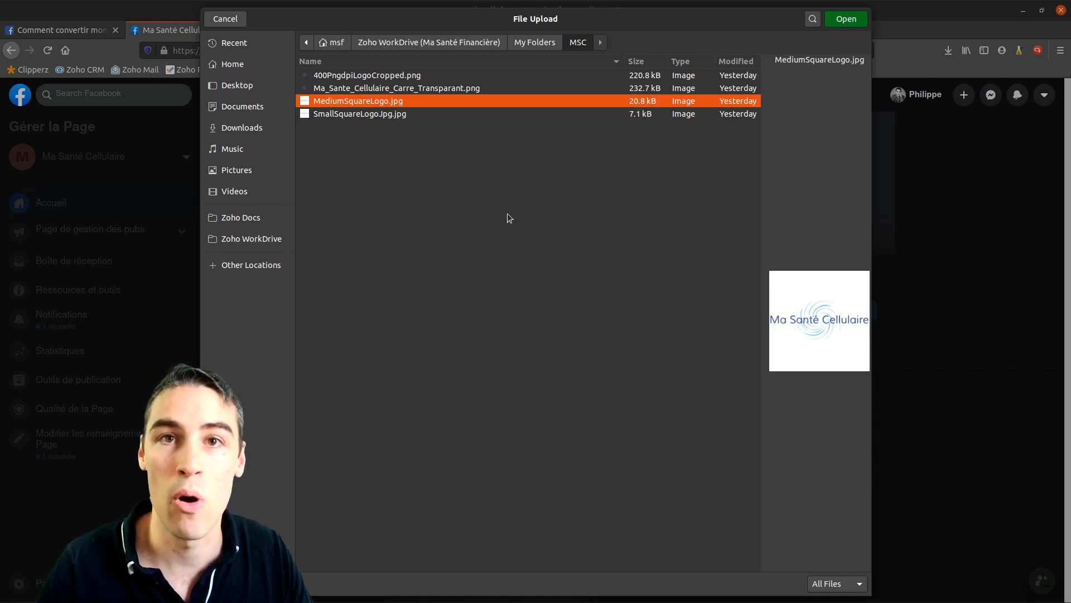
double_click(361, 102)
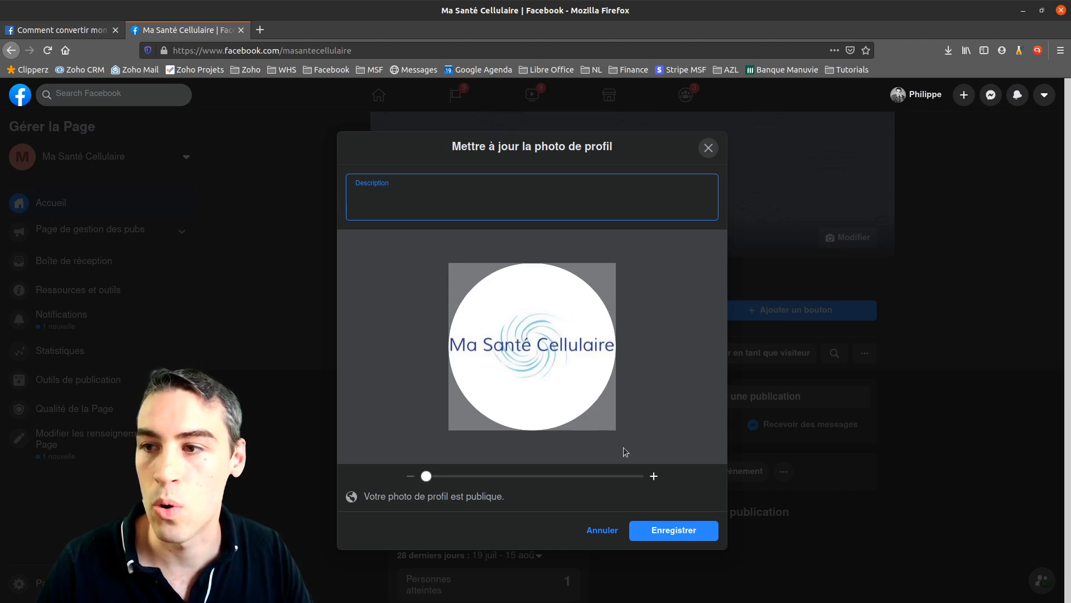
Adjust the zoom so the whole Ma Santé Cellulaire logo fits inside the circular crop
left_click_drag(427, 476, 378, 465)
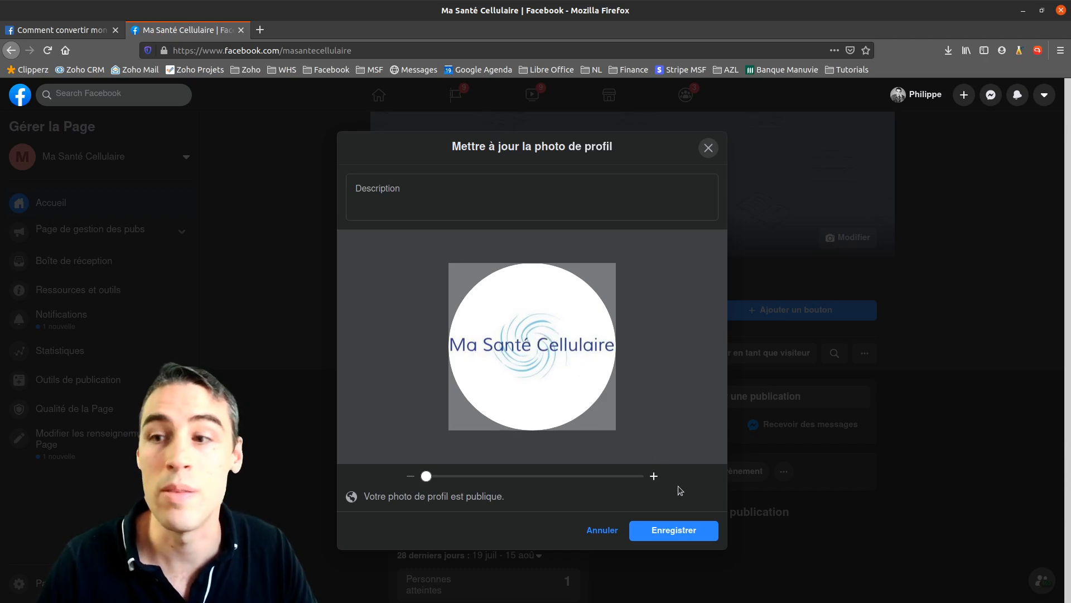
left_click(678, 534)
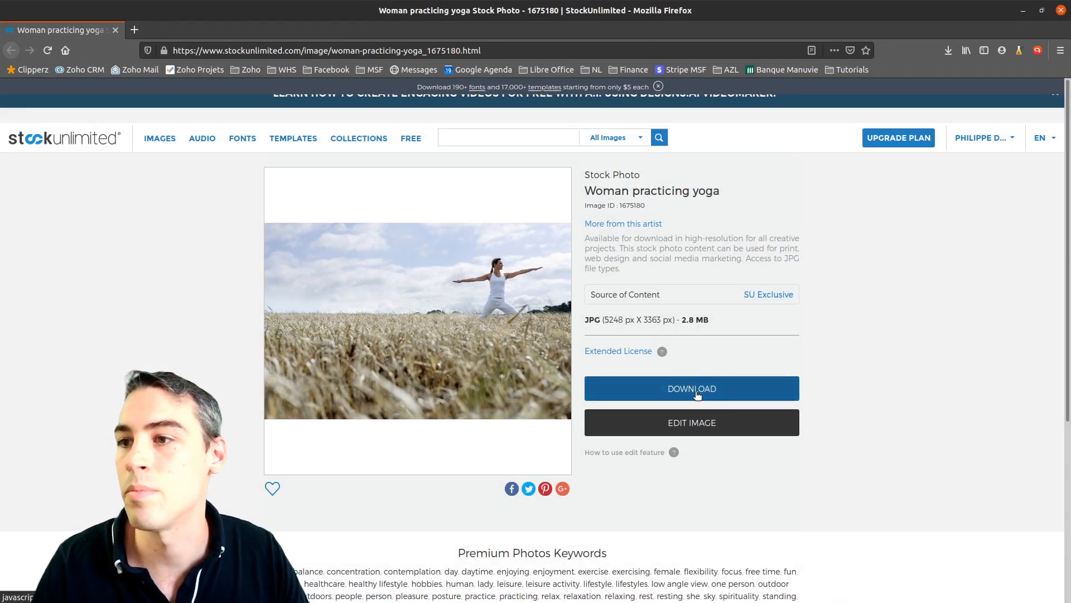
Download the yoga photo 1675180.jpg into Zoho WorkDrive > My Folders > MSC
left_click(653, 391)
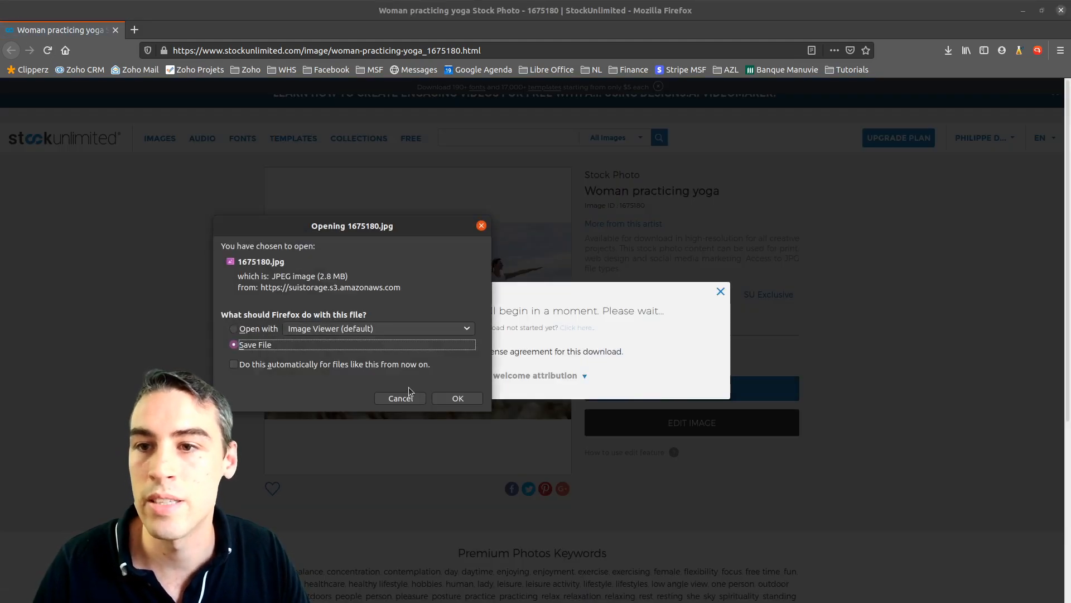
left_click(458, 398)
left_click(243, 223)
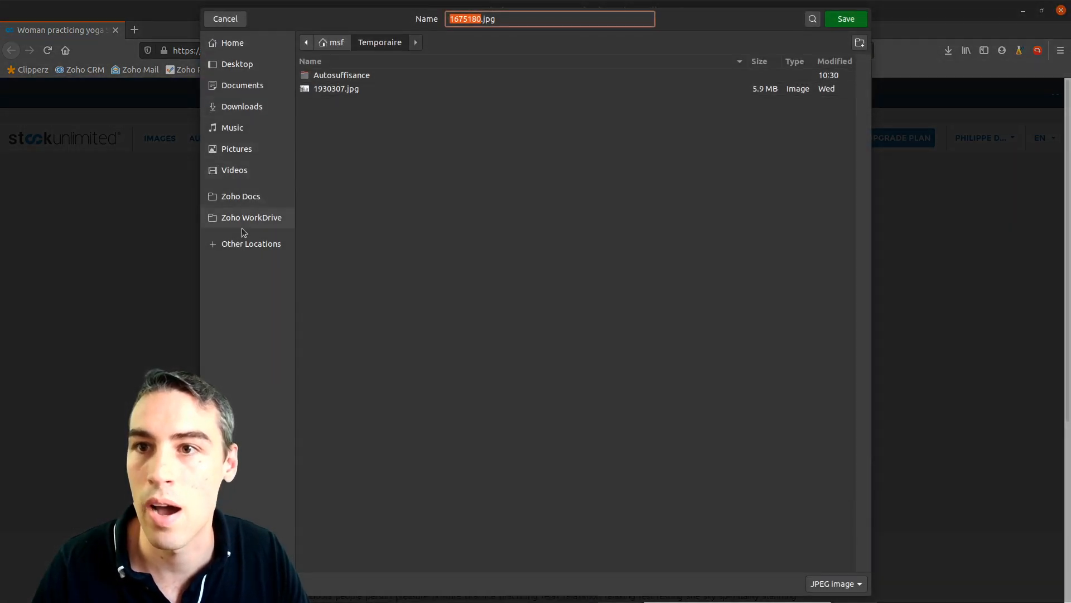
double_click(324, 89)
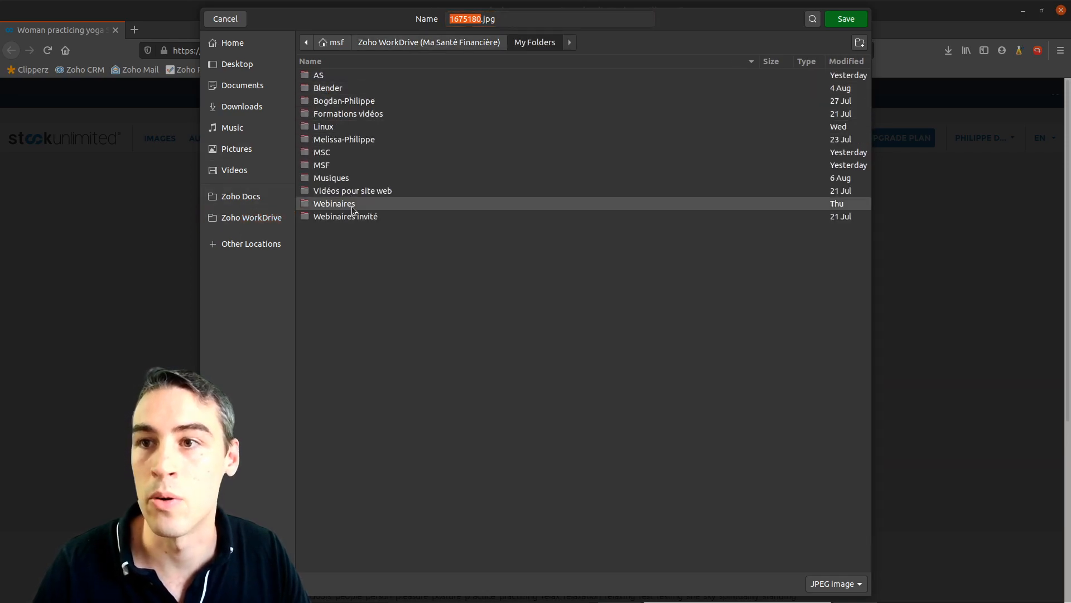
double_click(334, 153)
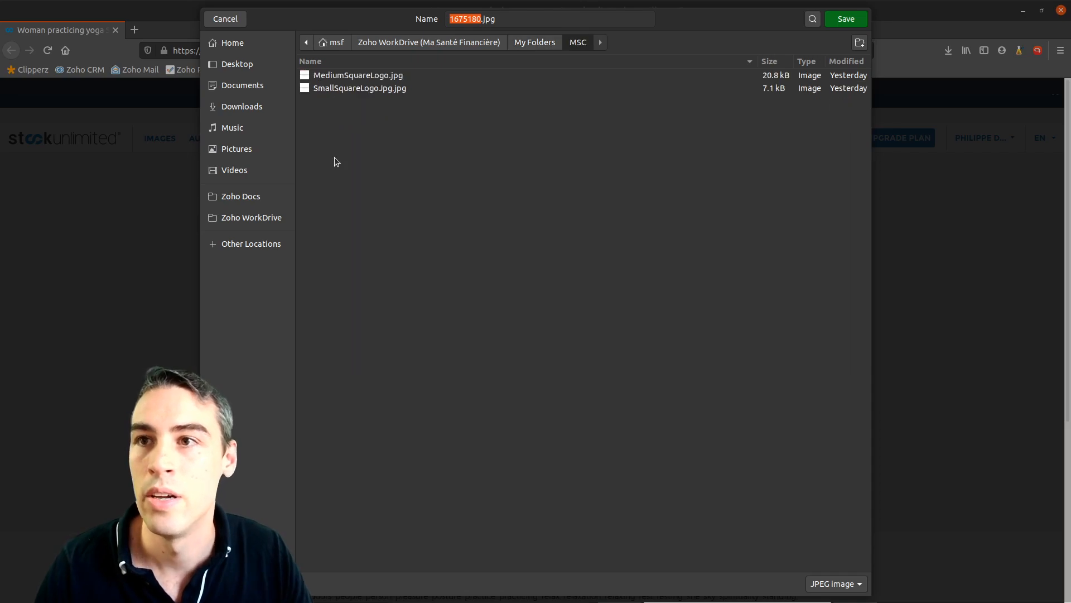
left_click(844, 20)
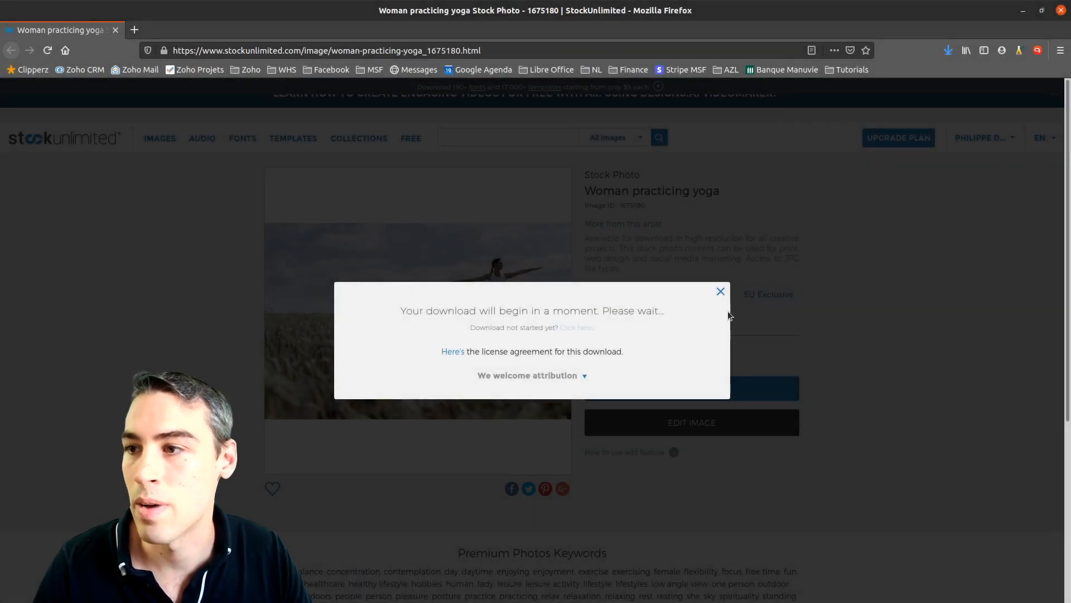
left_click(721, 293)
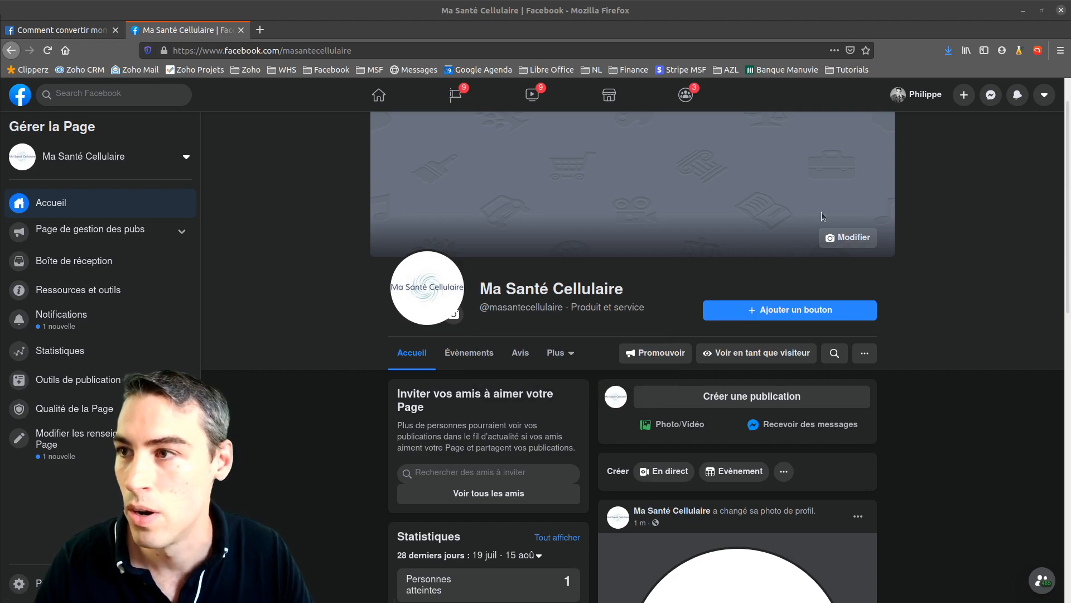
Upload 1675180.jpg as the cover, reposition it to show the woman, and save
left_click(848, 237)
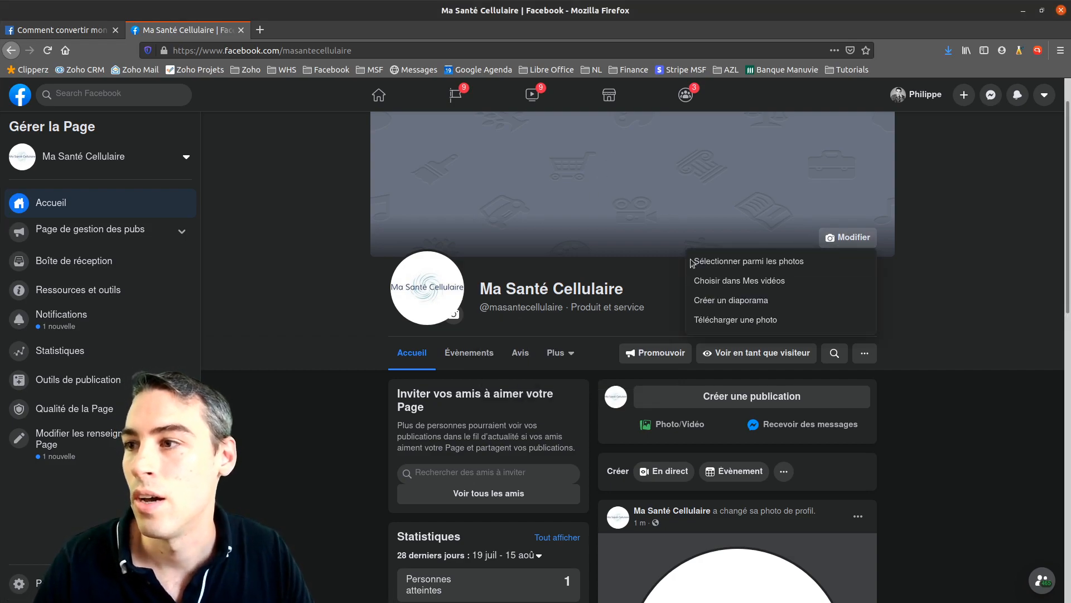
left_click(748, 331)
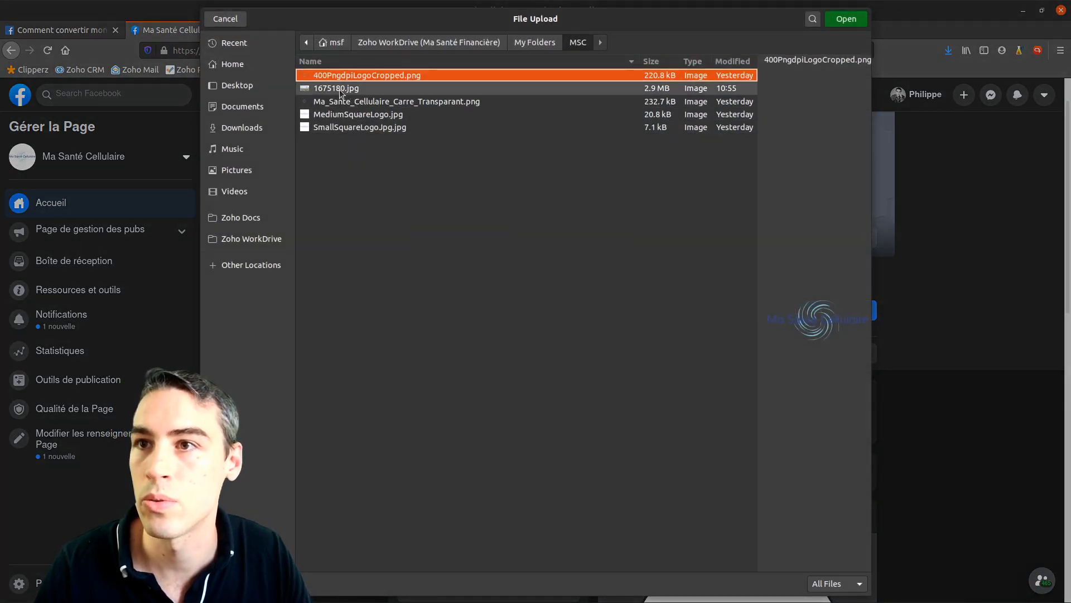
left_click(846, 18)
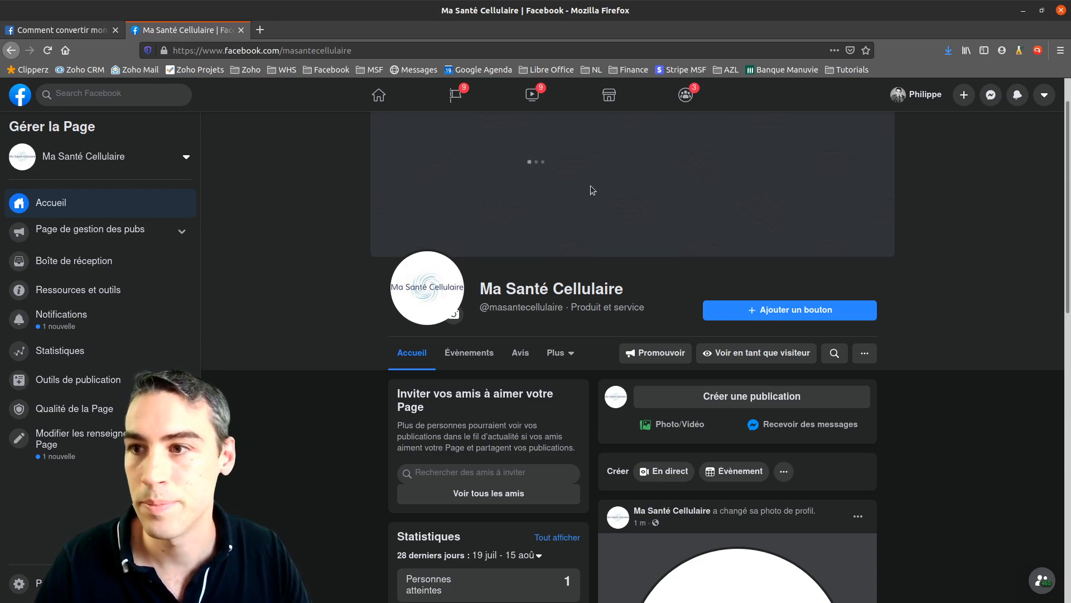
left_click_drag(763, 143, 765, 215)
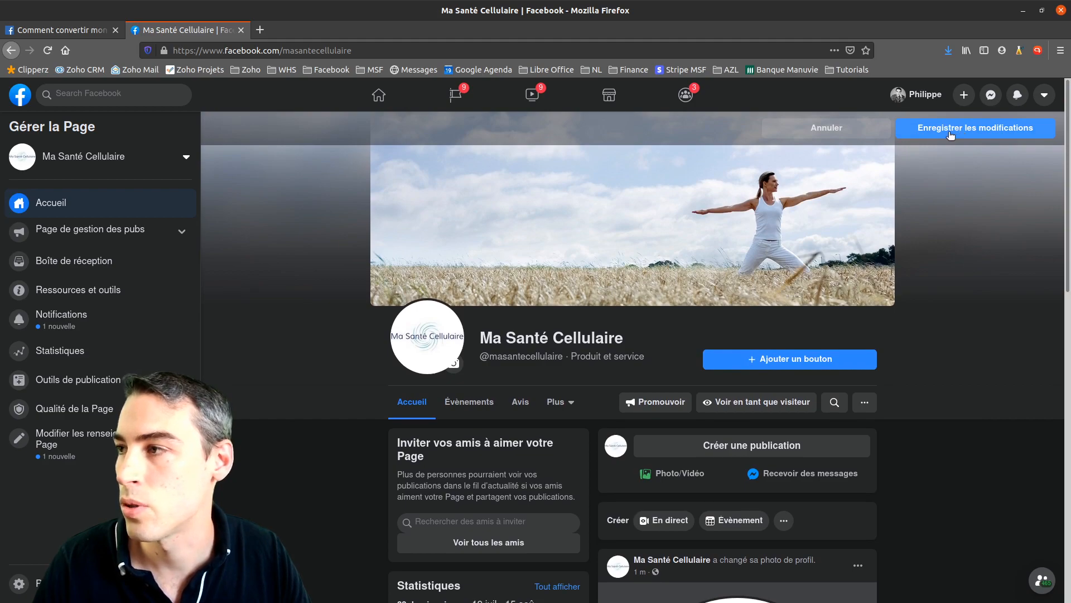
left_click(950, 135)
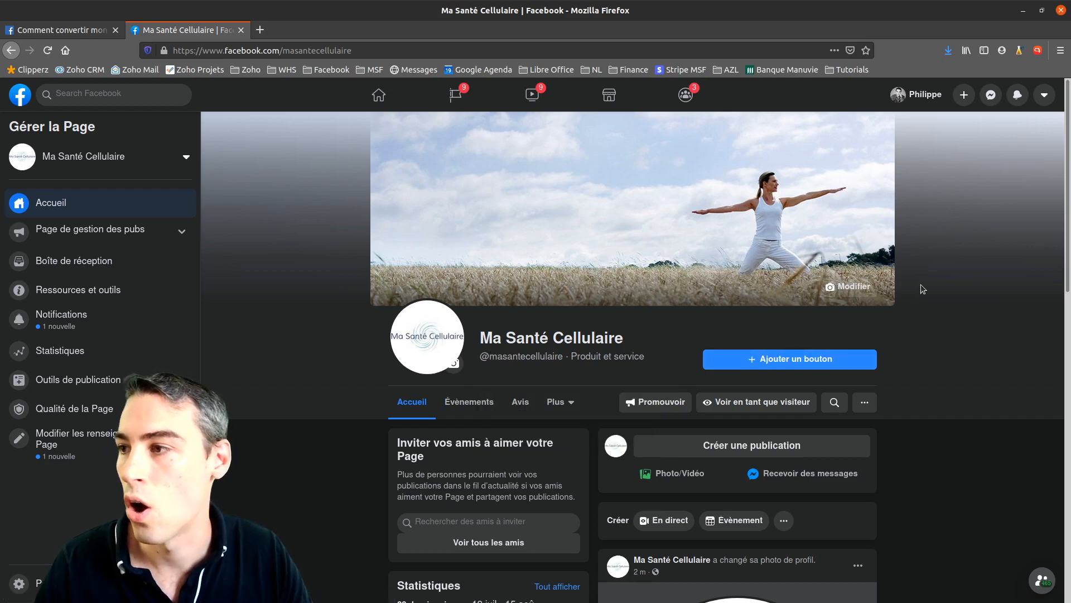
scroll(922, 363, "down", 5)
scroll(914, 329, "up", 3)
scroll(913, 329, "up", 2)
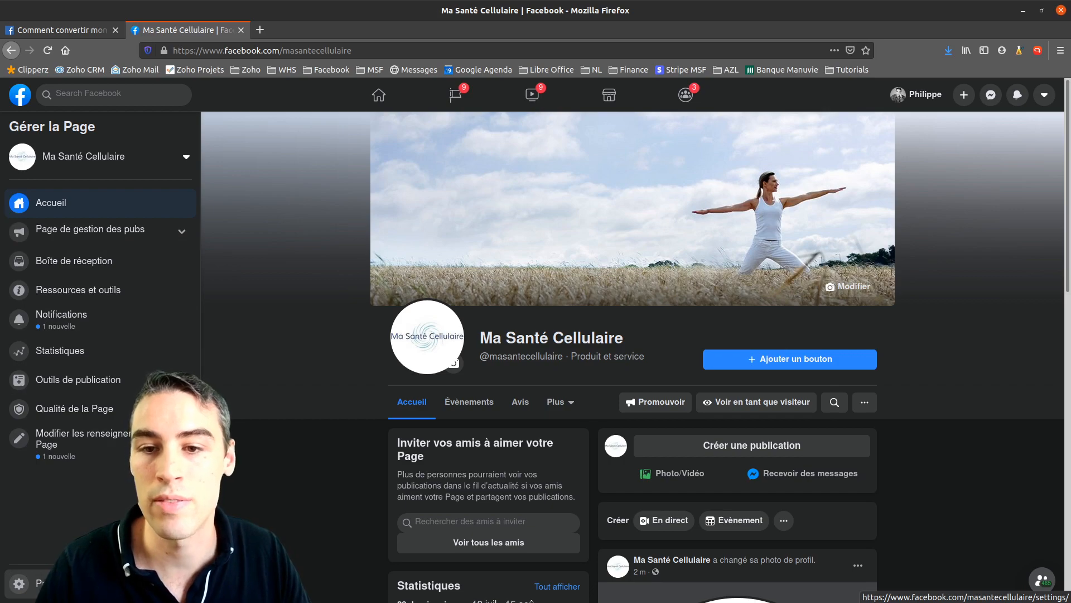
Open Page settings and review the visitor posting options, cancelling without changes
left_click(19, 583)
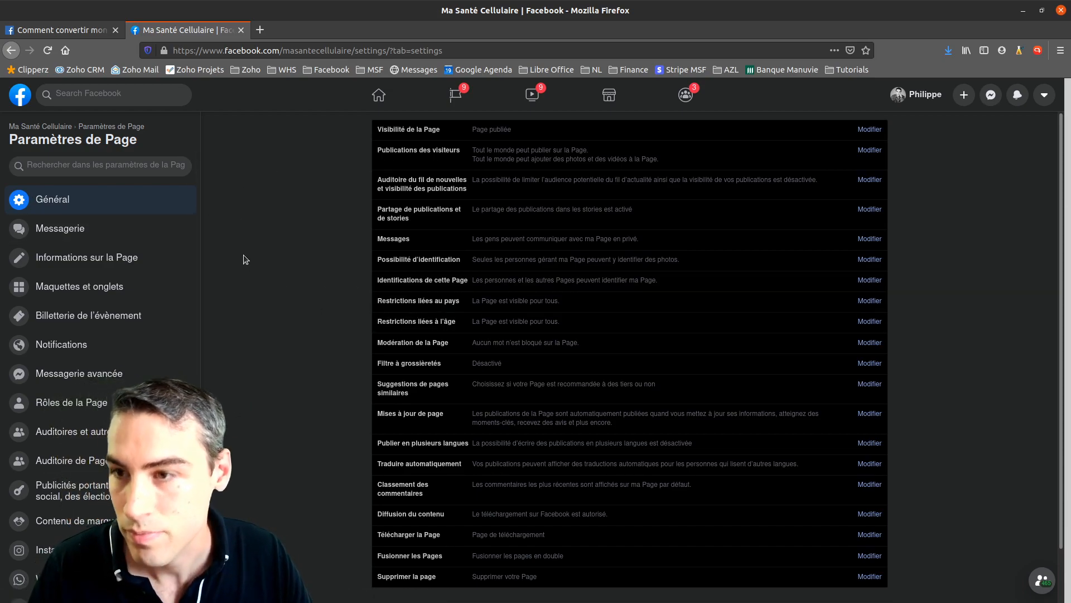
left_click(870, 151)
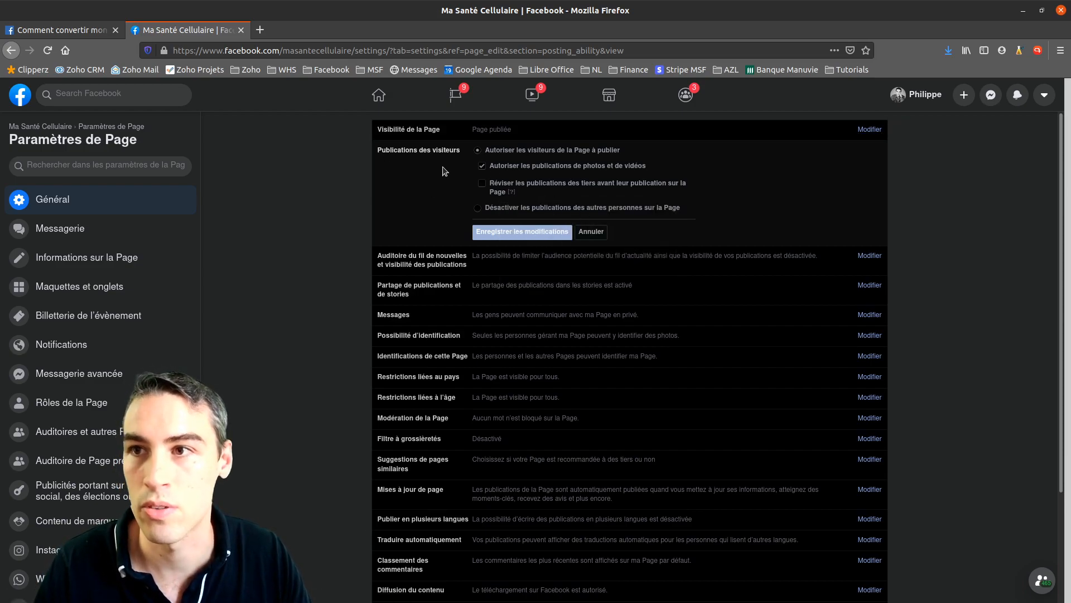
left_click(592, 231)
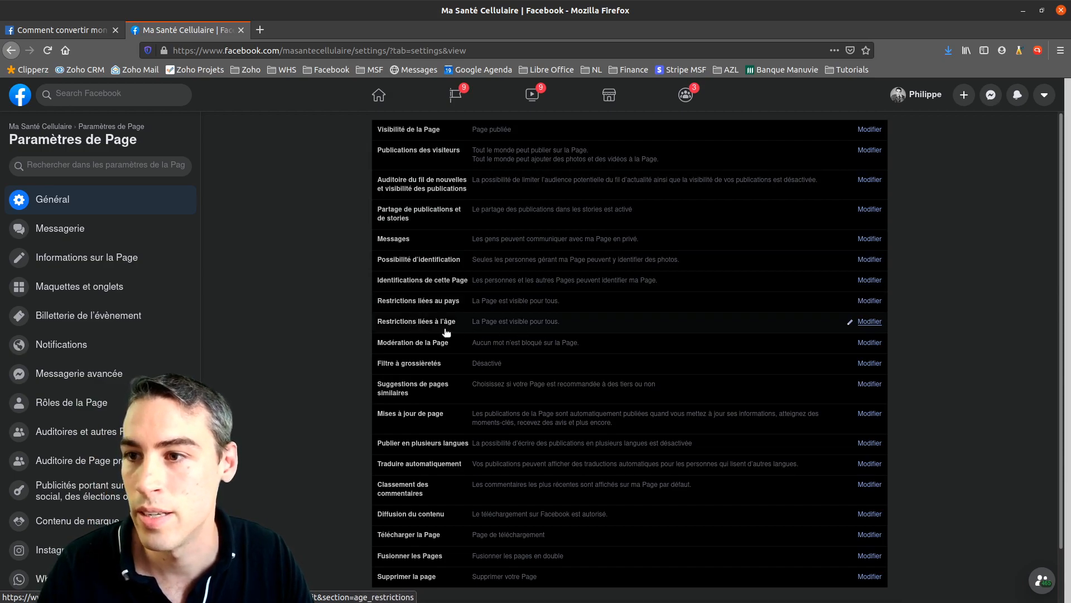
left_click(650, 325)
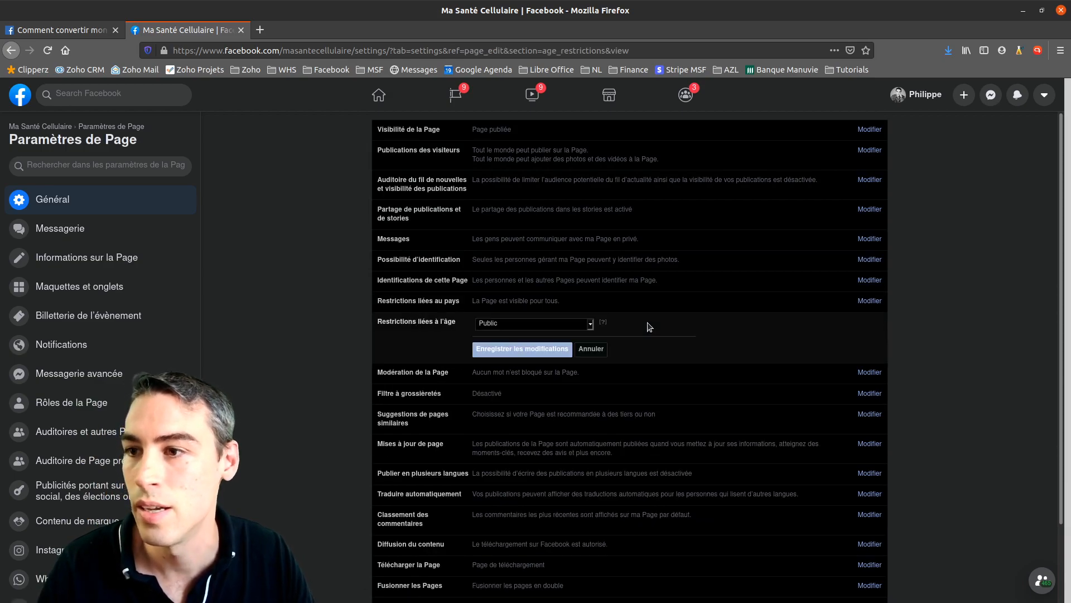
left_click(591, 326)
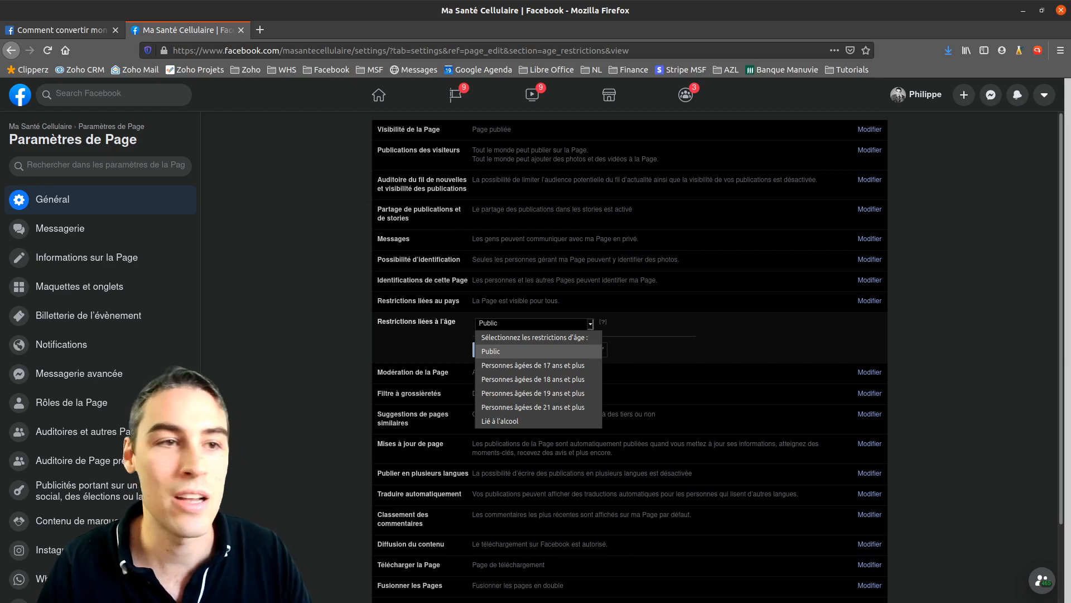
key("Escape")
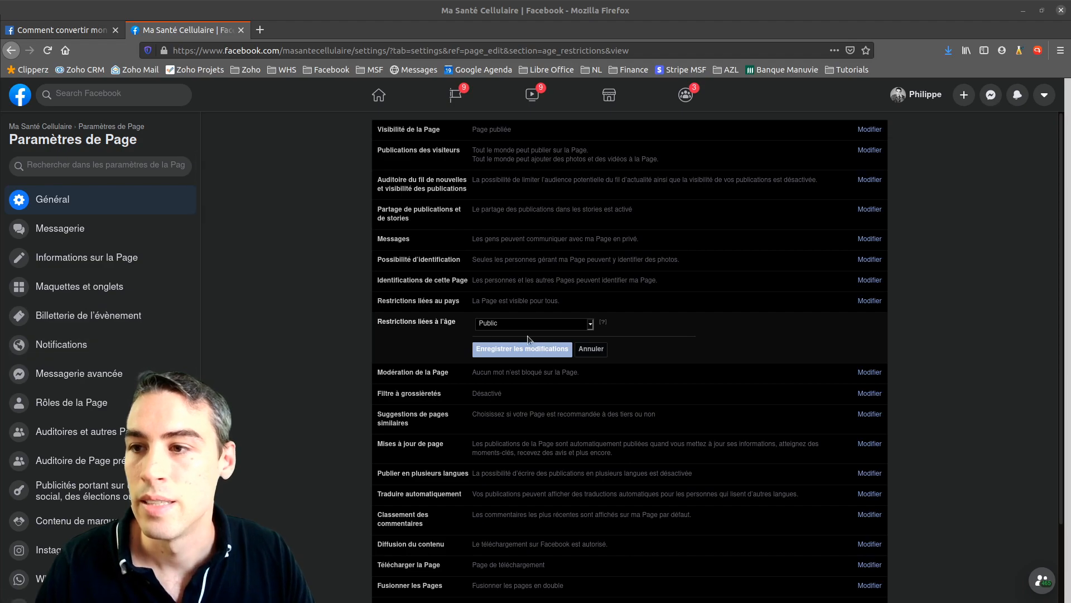
left_click(565, 324)
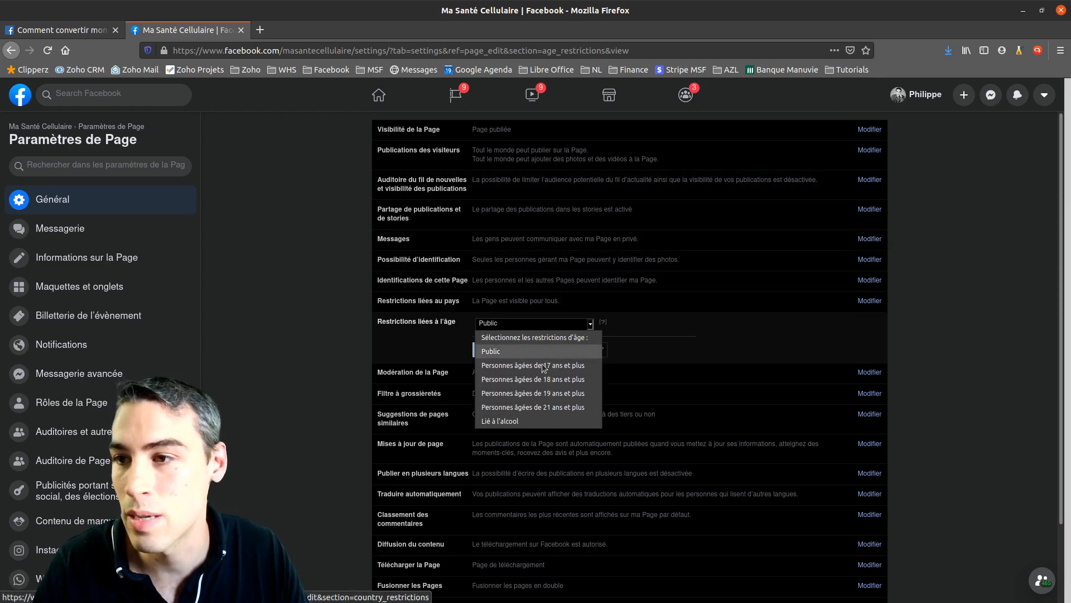
left_click(686, 325)
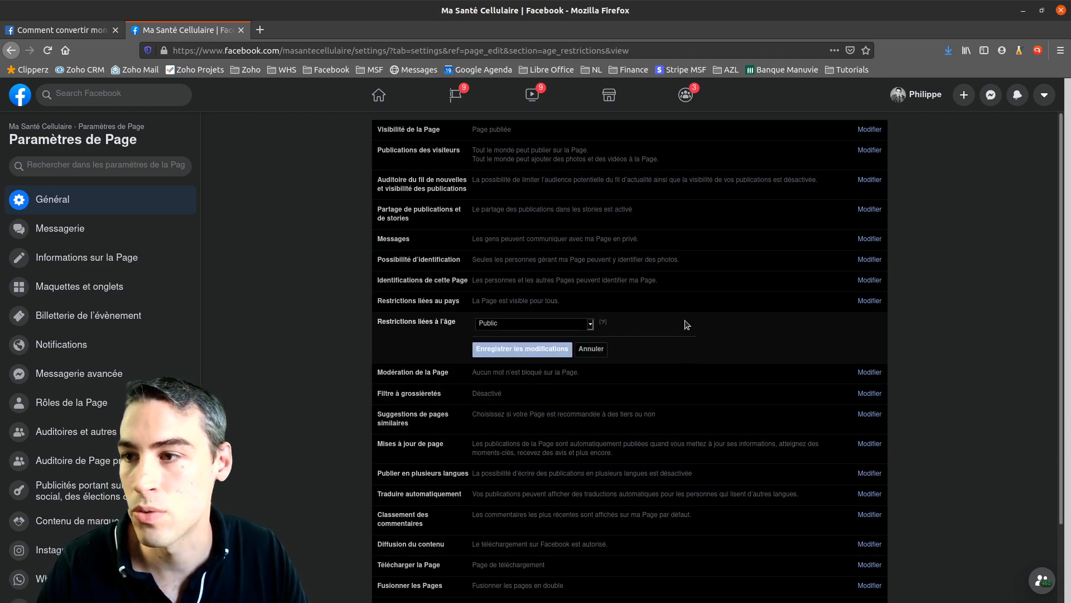
left_click(591, 350)
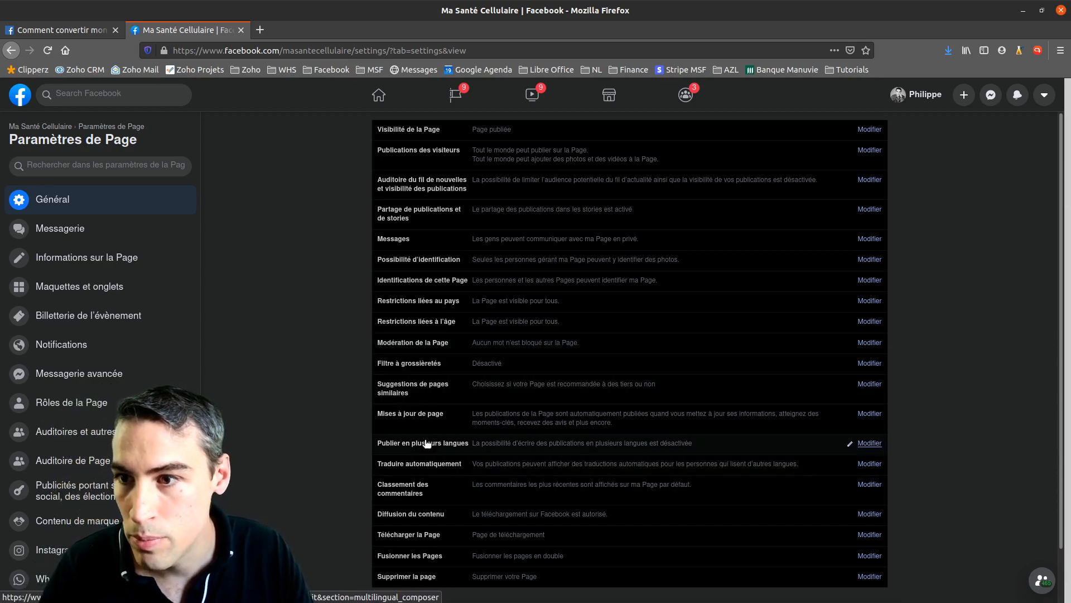
Allow managers to publish in multiple languages, save, and reopen the setting to verify
left_click(735, 443)
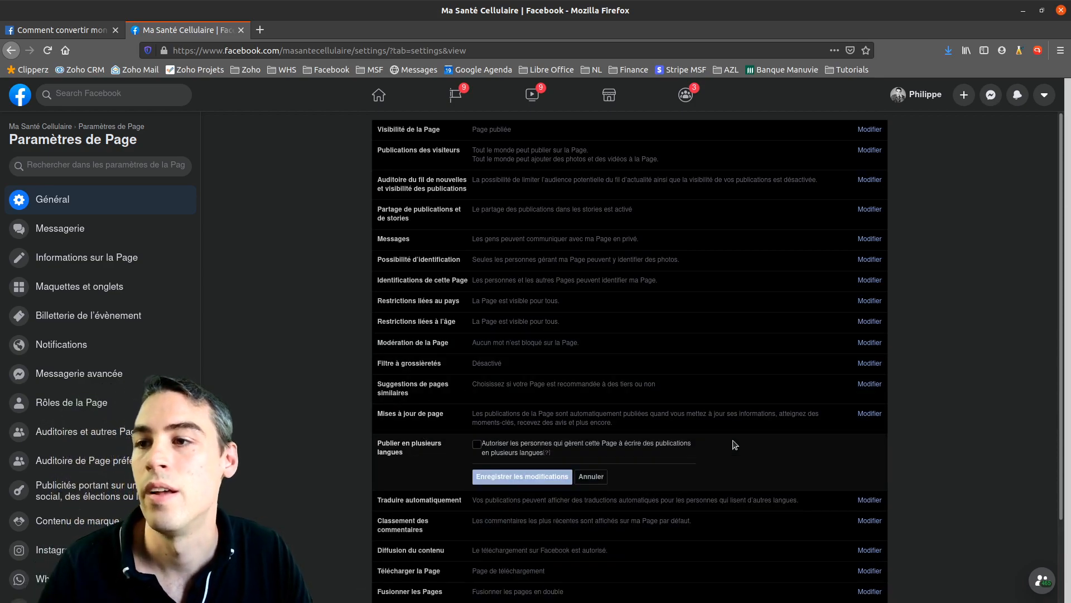
scroll(696, 426, "down", 2)
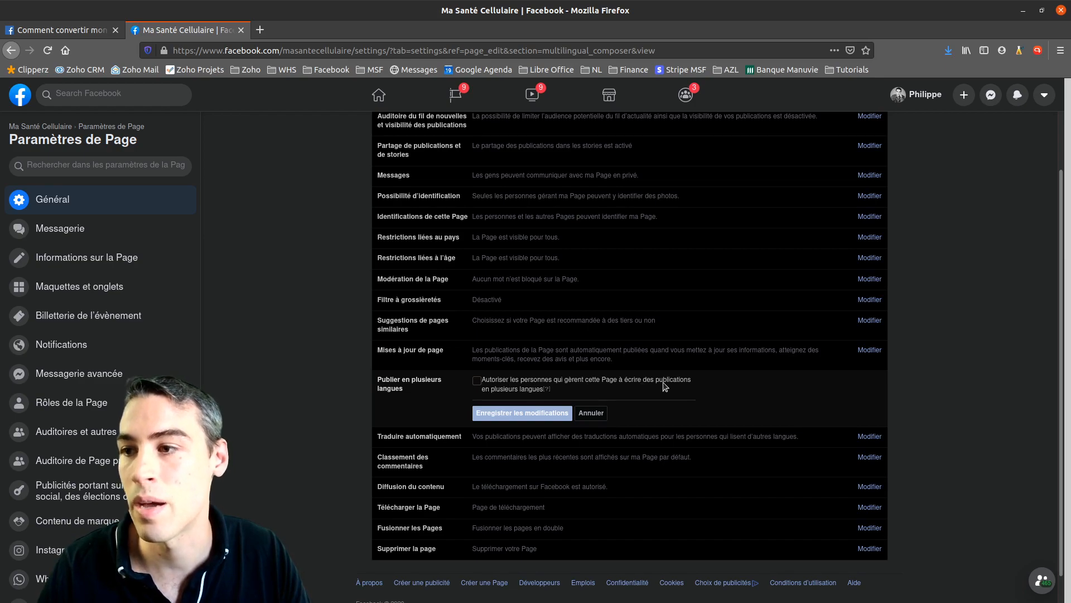
left_click(477, 382)
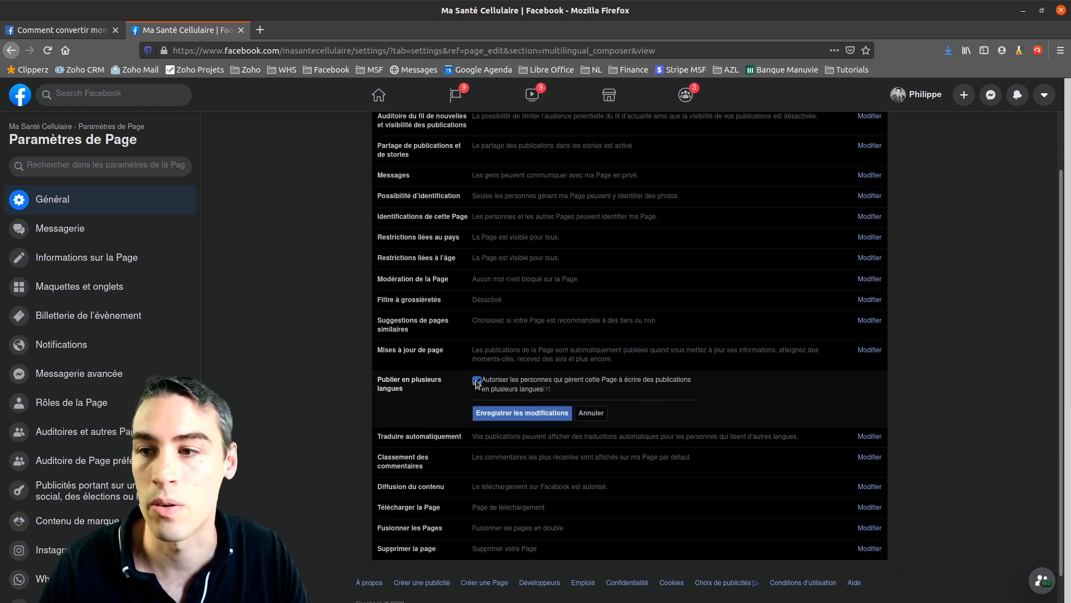
left_click(506, 413)
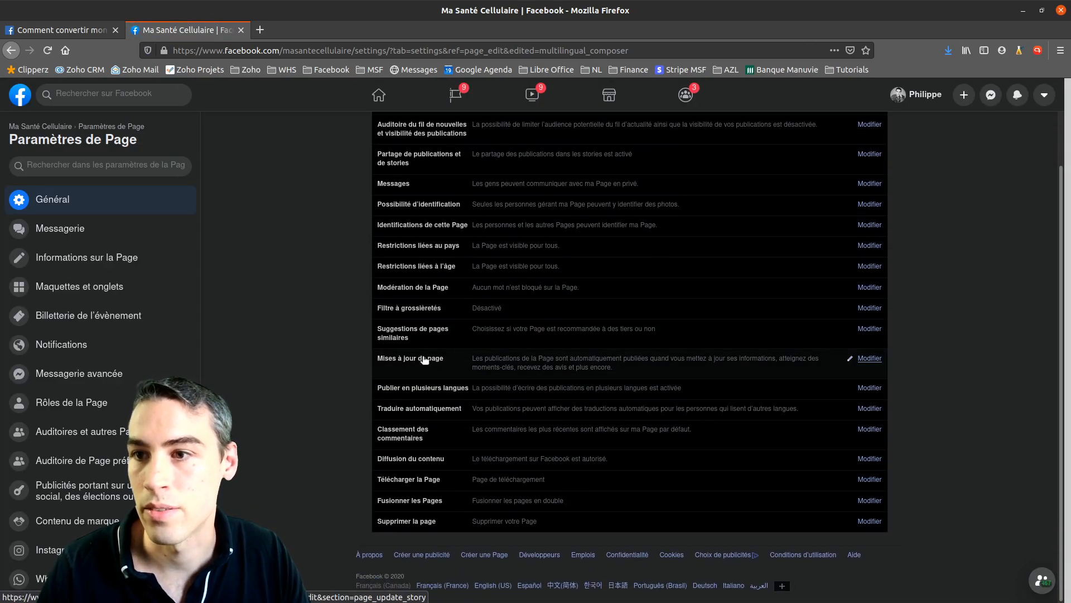
scroll(434, 357, "up", 1)
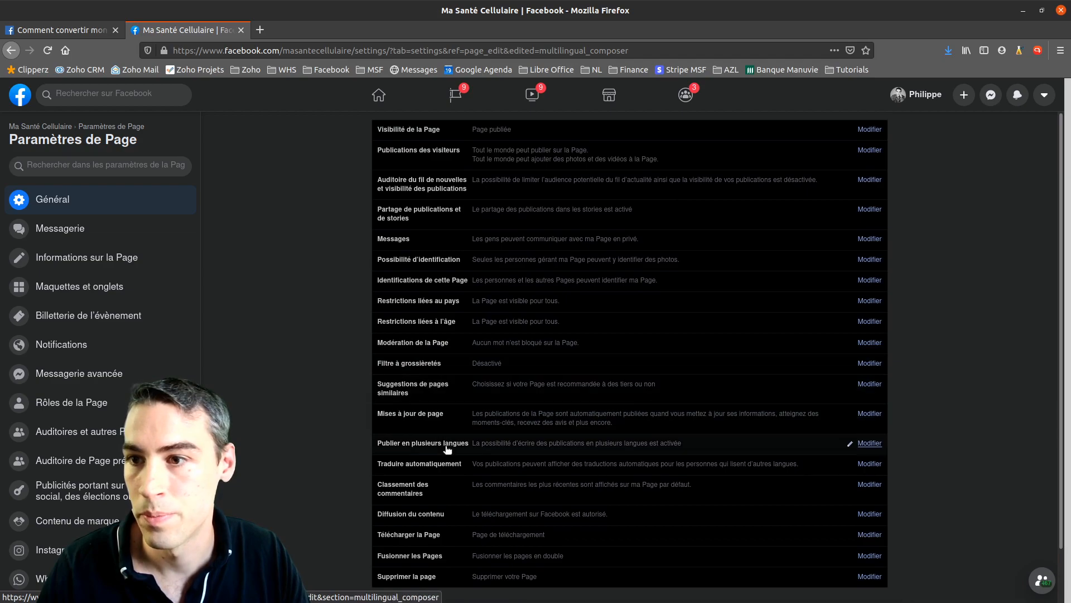
left_click(715, 445)
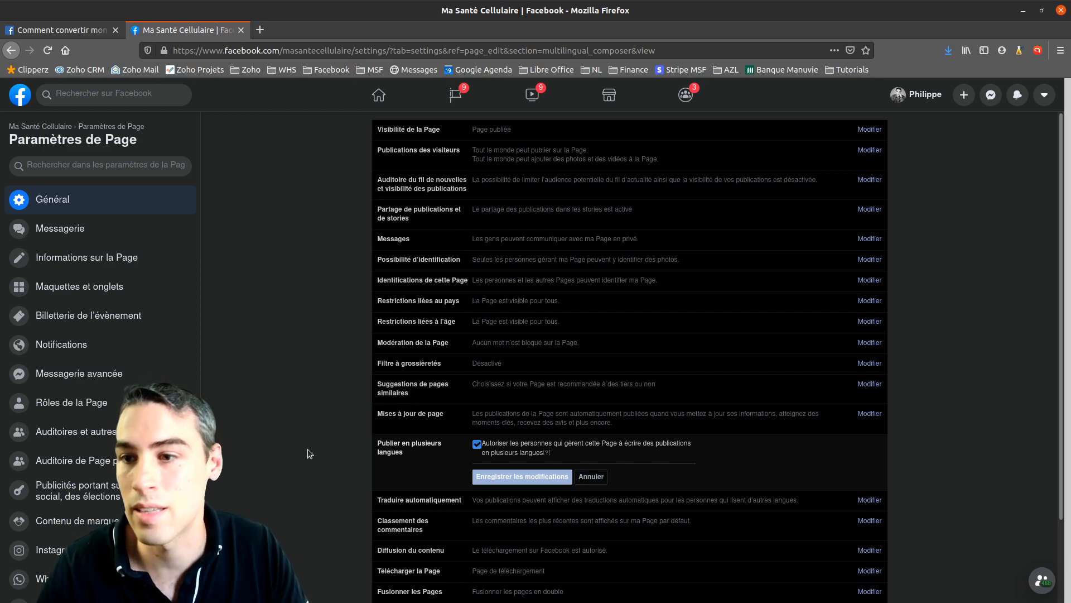
scroll(308, 455, "down", 1)
scroll(308, 450, "down", 2)
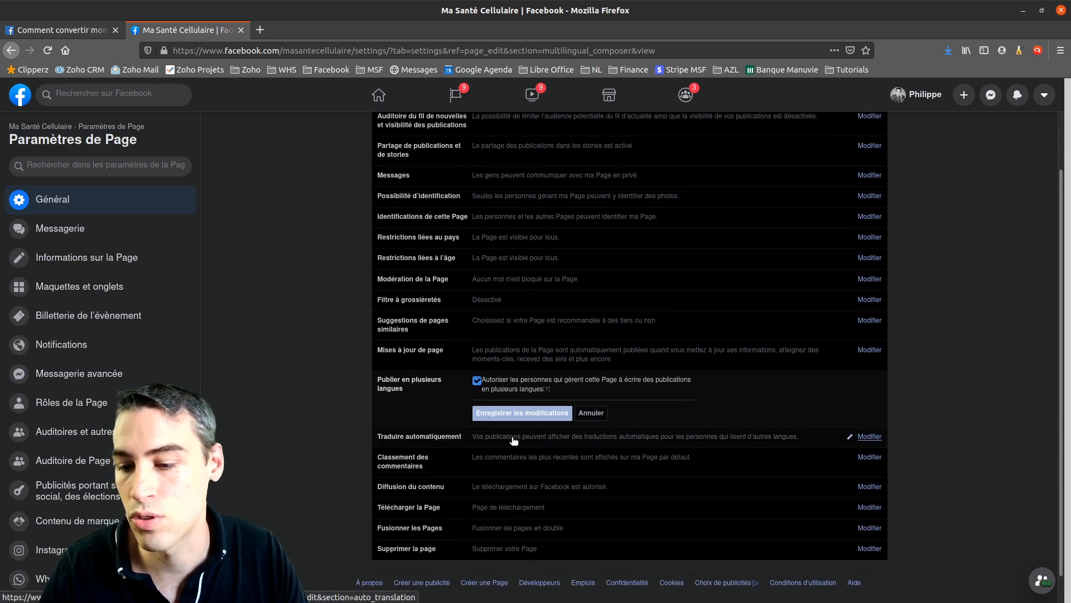
Open and close the automatic translation setting, then scroll back up the General list
left_click(514, 440)
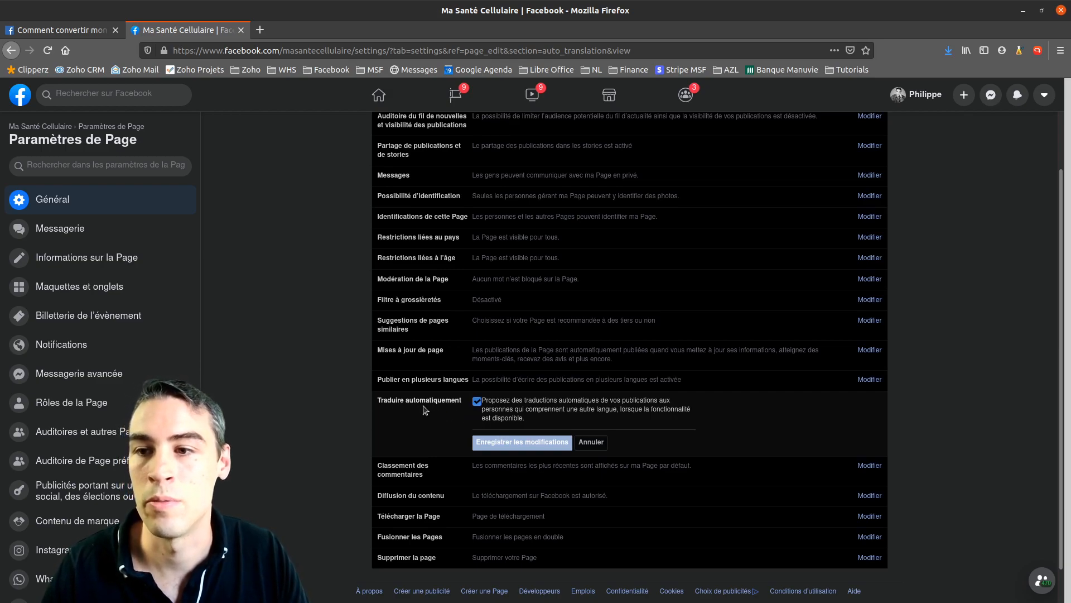
left_click(601, 447)
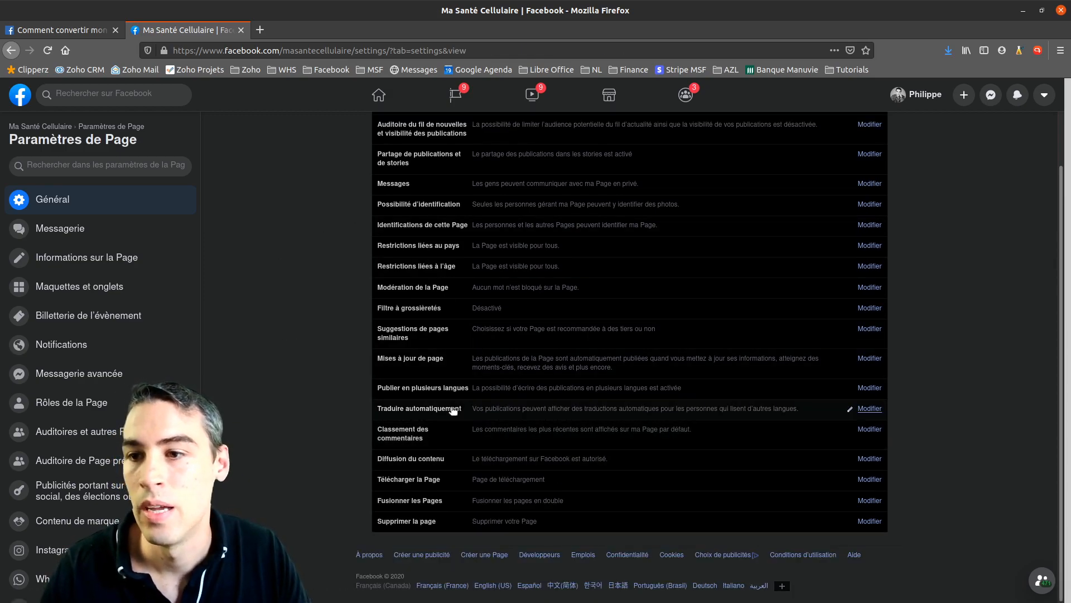
scroll(493, 478, "up", 2)
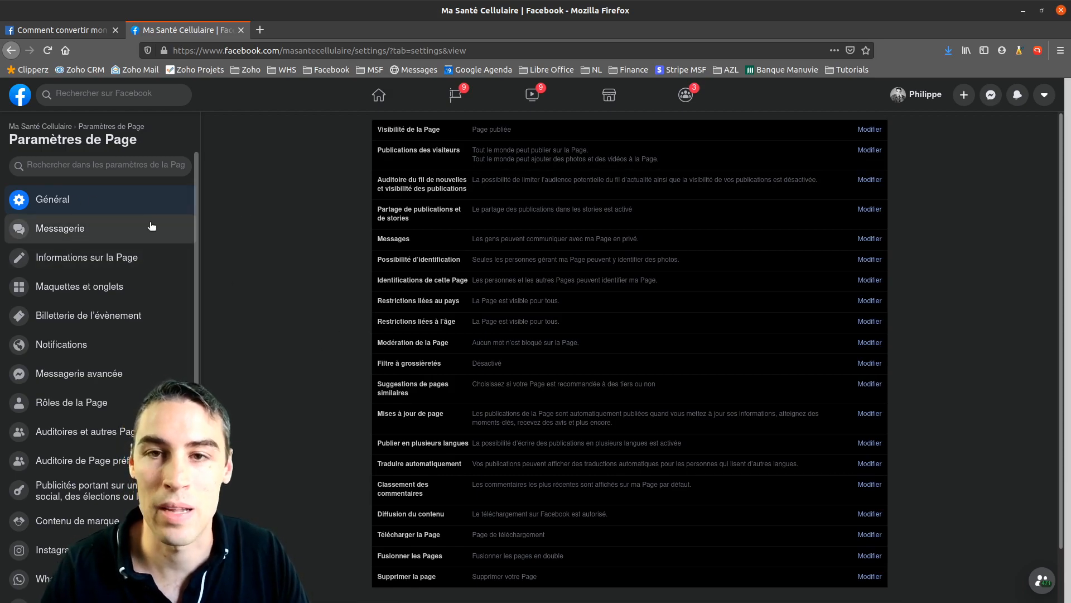
In Messagerie settings, switch the Messenger welcome message to Activée
left_click(88, 232)
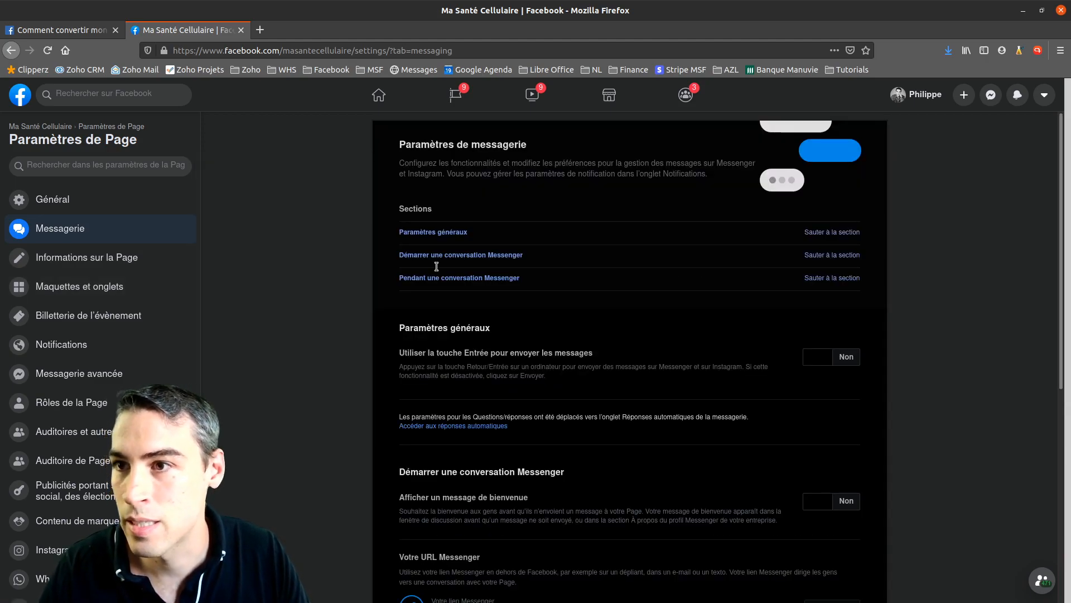
scroll(347, 296, "down", 1)
scroll(539, 230, "up", 1)
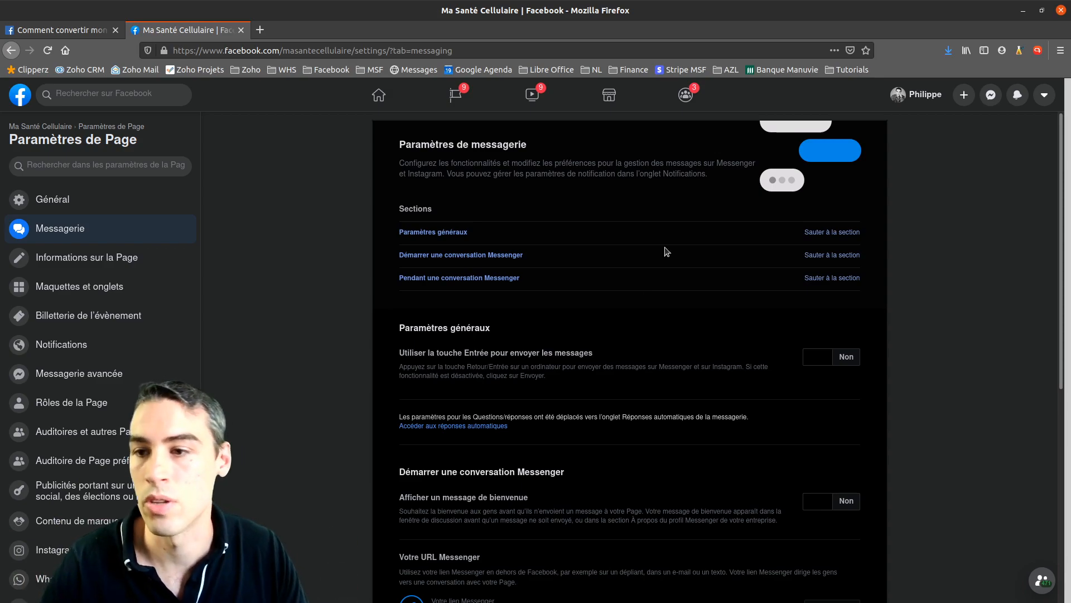
scroll(366, 306, "down", 3)
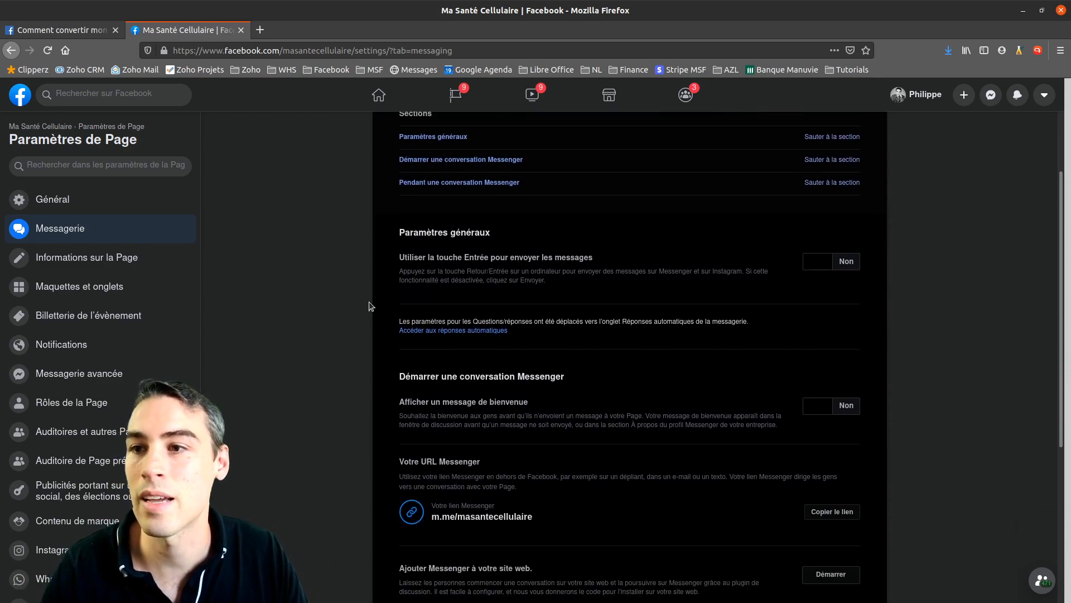
scroll(383, 311, "down", 1)
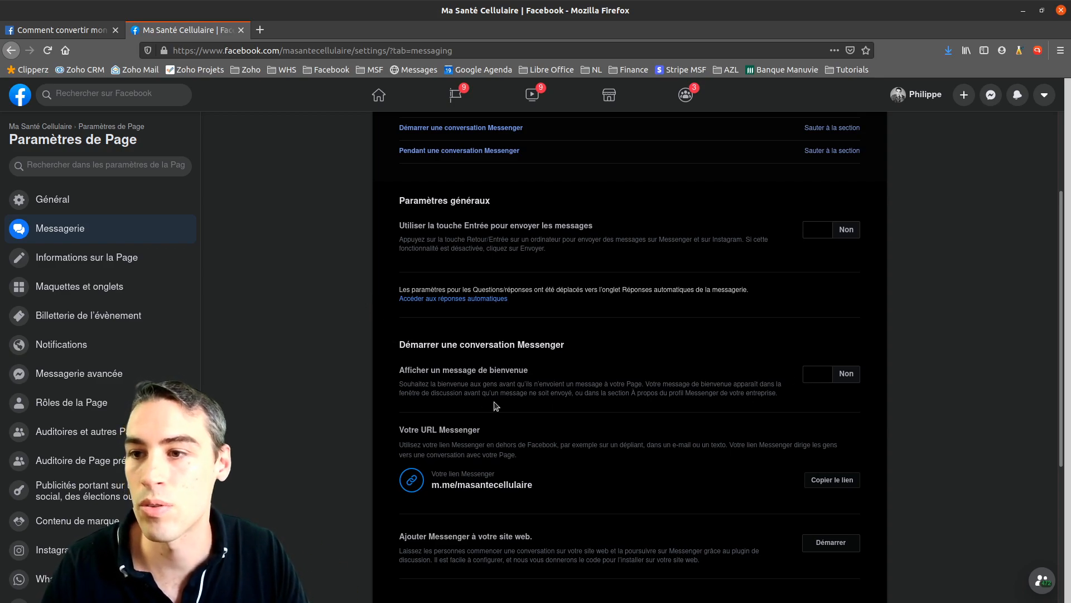
scroll(469, 391, "down", 1)
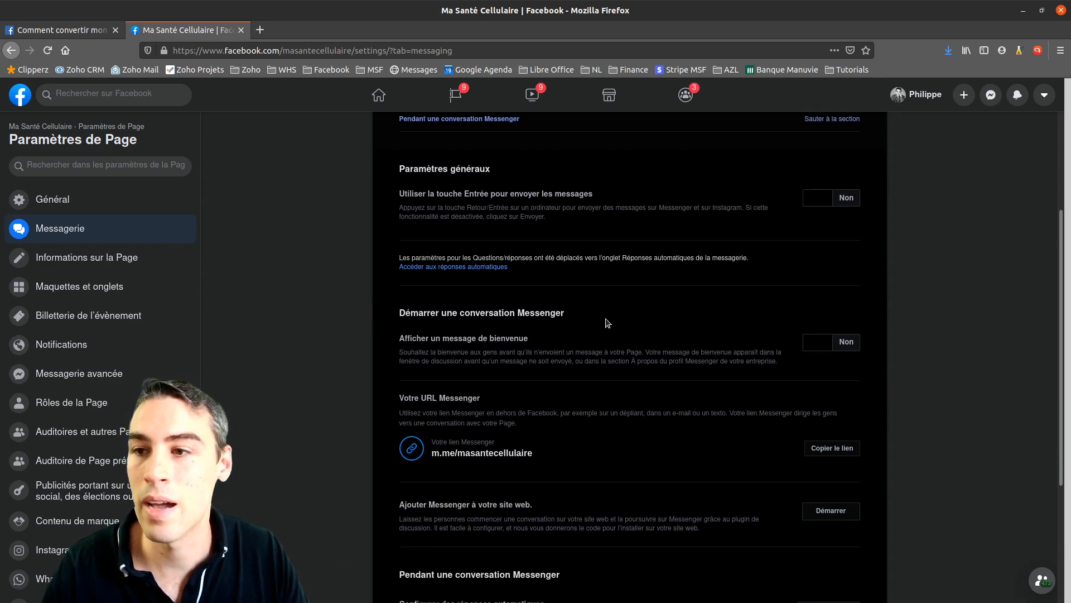
left_click_drag(400, 340, 540, 347)
left_click(846, 343)
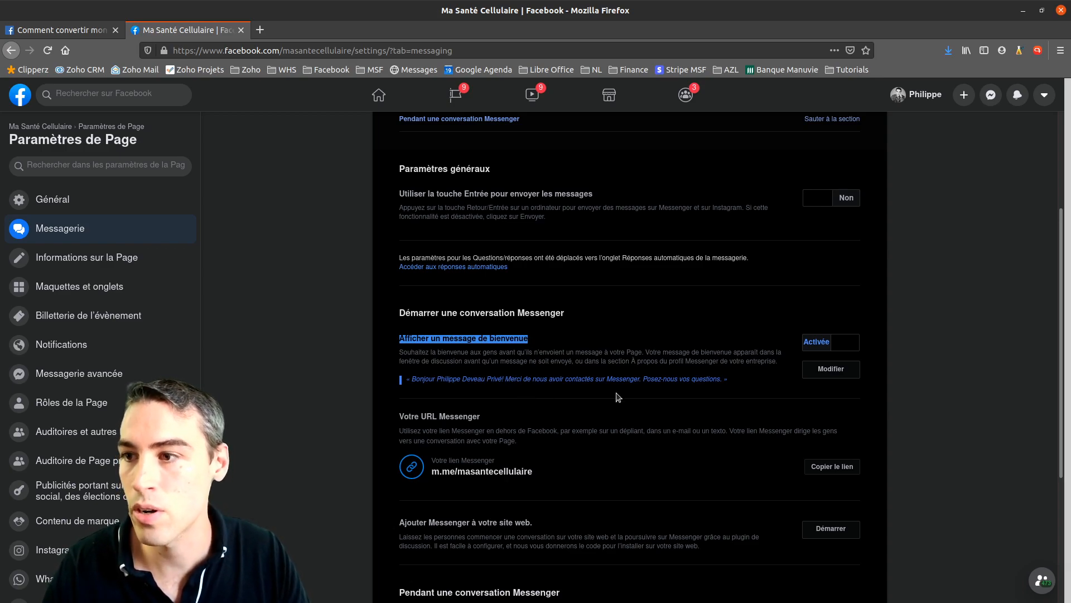
Preview the default welcome greeting in its editor and close it unchanged
left_click(830, 369)
scroll(780, 397, "down", 3)
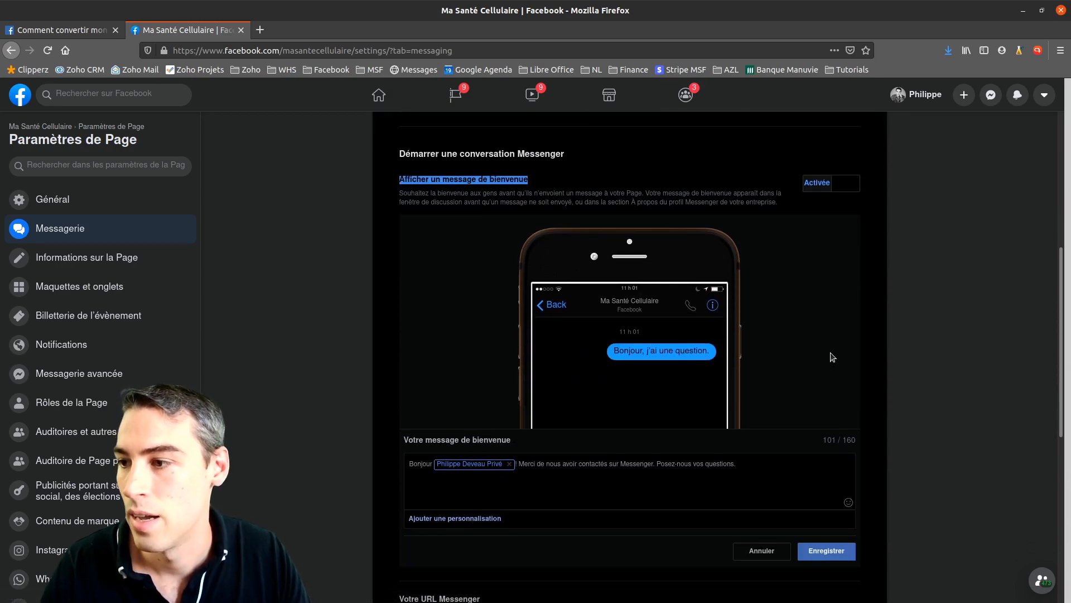
left_click(762, 551)
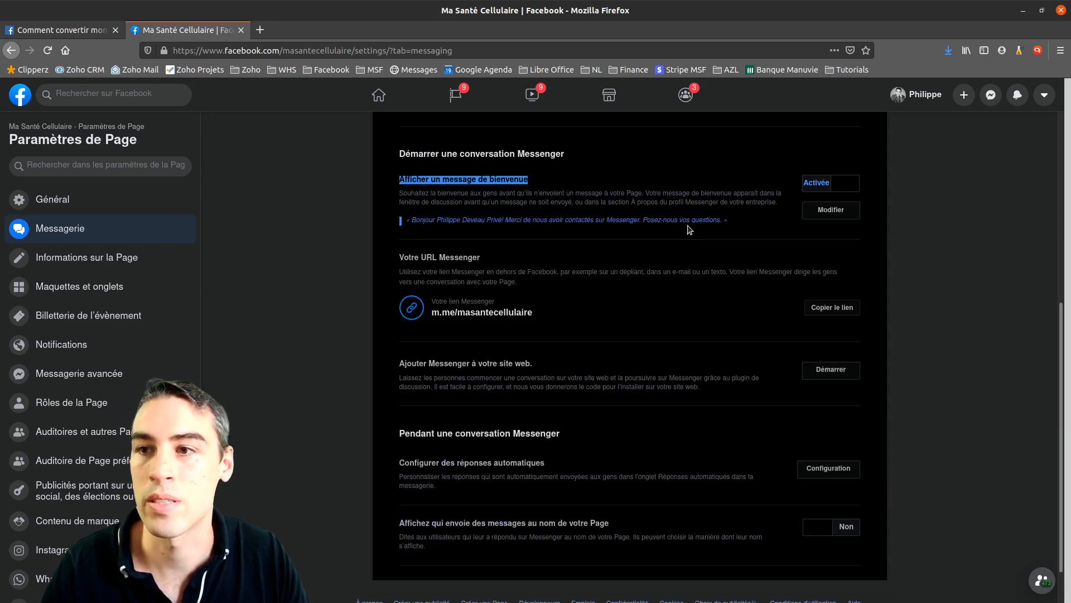
scroll(690, 229, "down", 2)
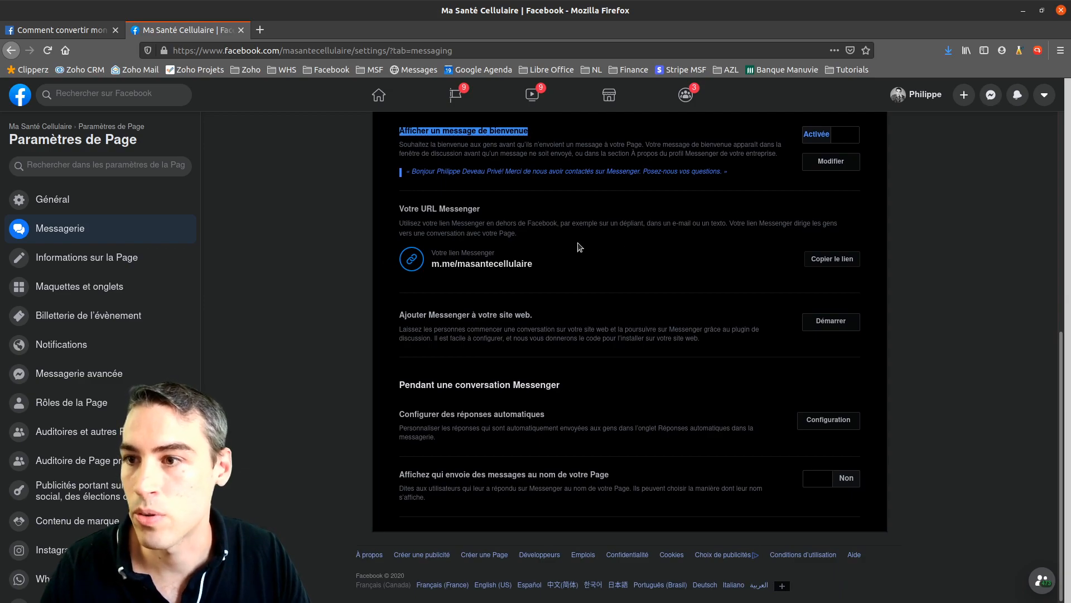
scroll(641, 273, "up", 2)
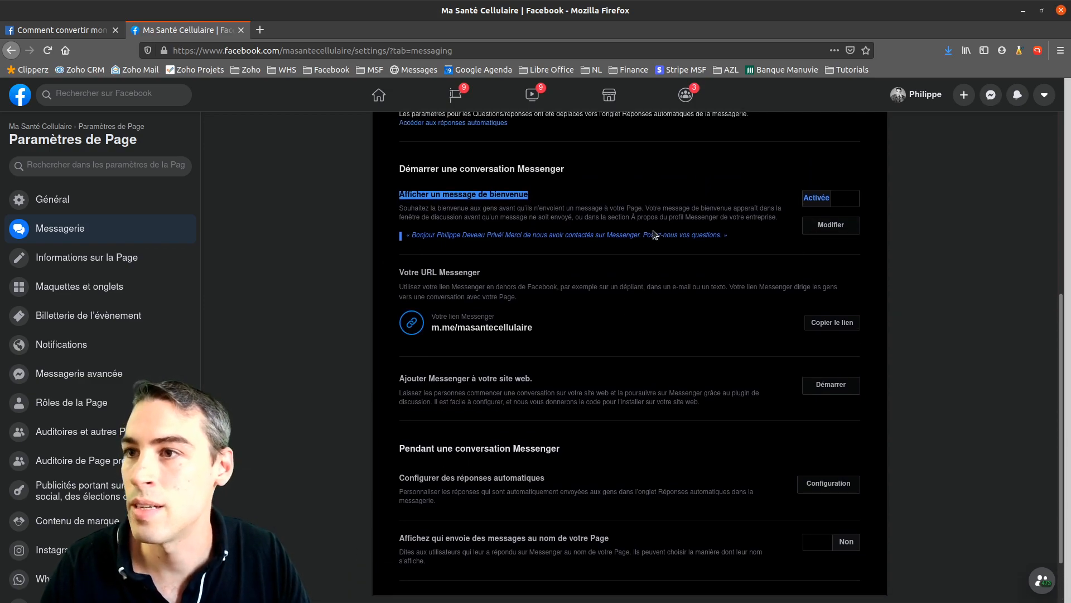
scroll(811, 301, "up", 3)
scroll(389, 351, "up", 3)
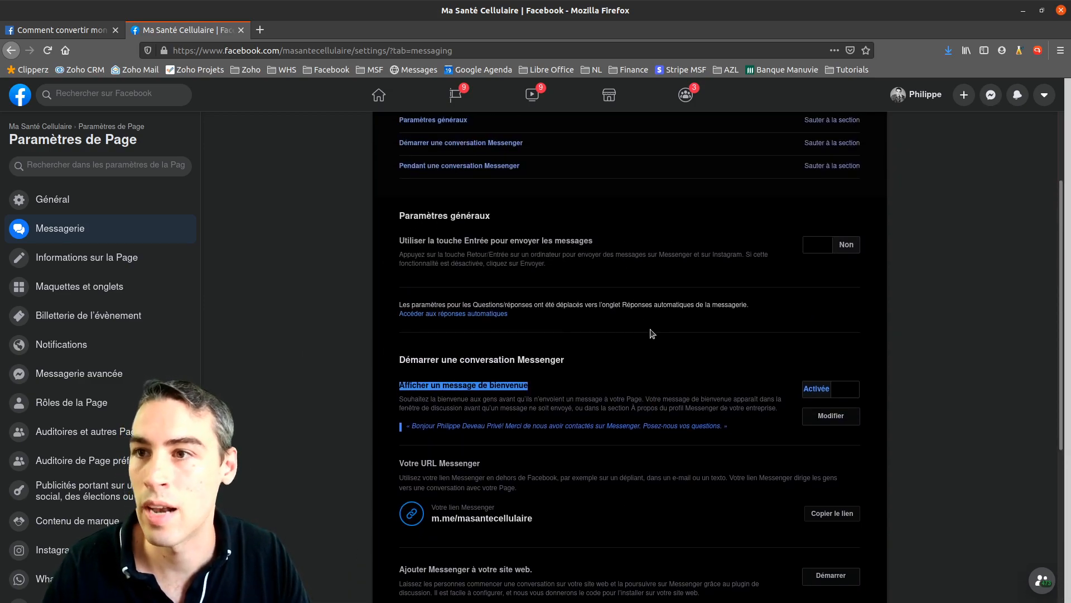
scroll(652, 334, "up", 4)
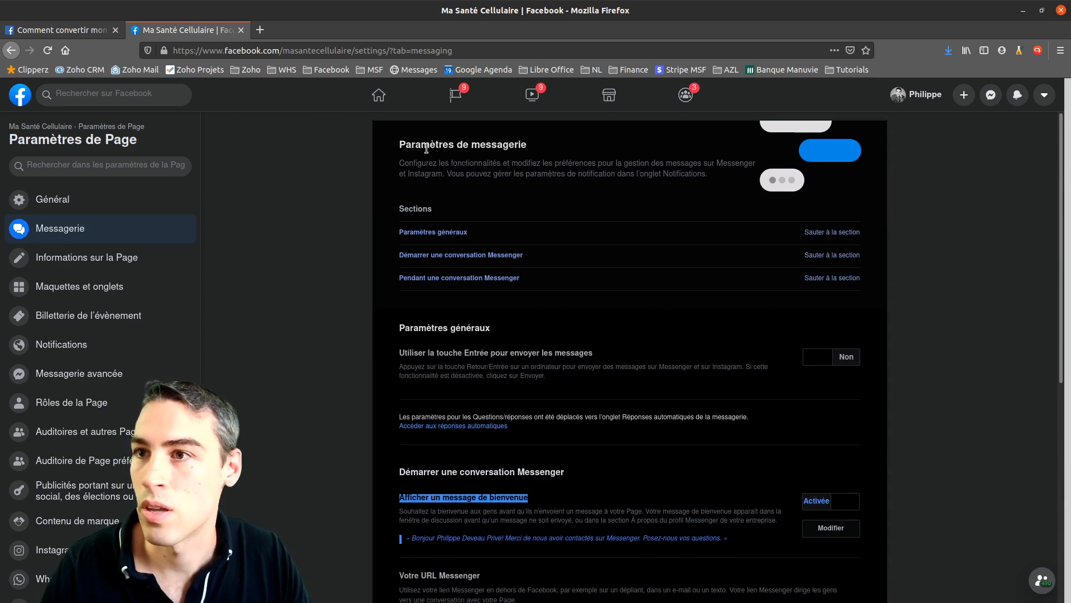
scroll(576, 286, "down", 11)
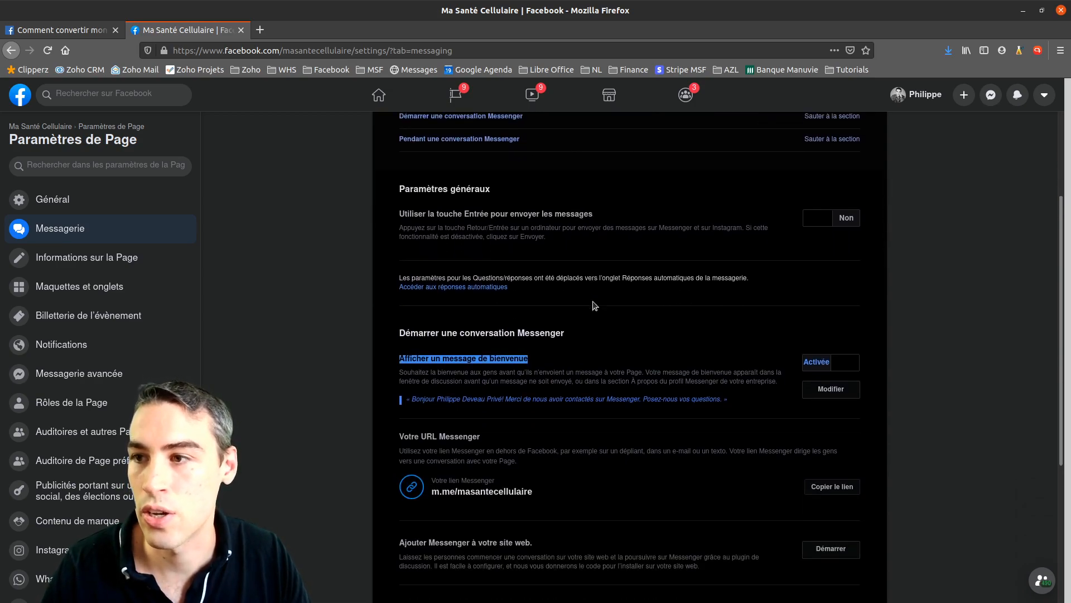
scroll(499, 339, "up", 10)
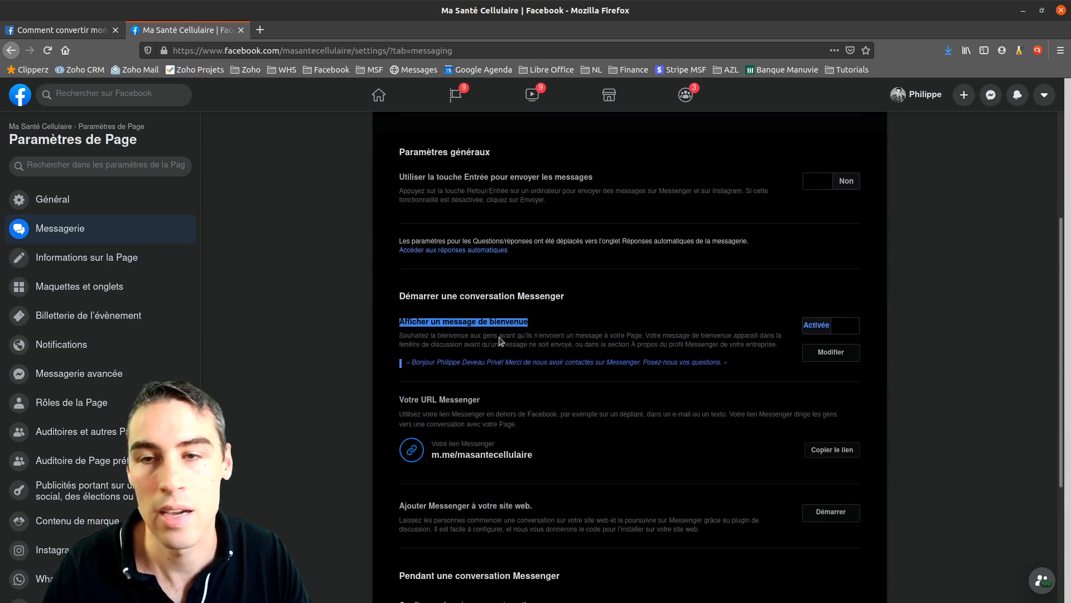
scroll(731, 299, "up", 1)
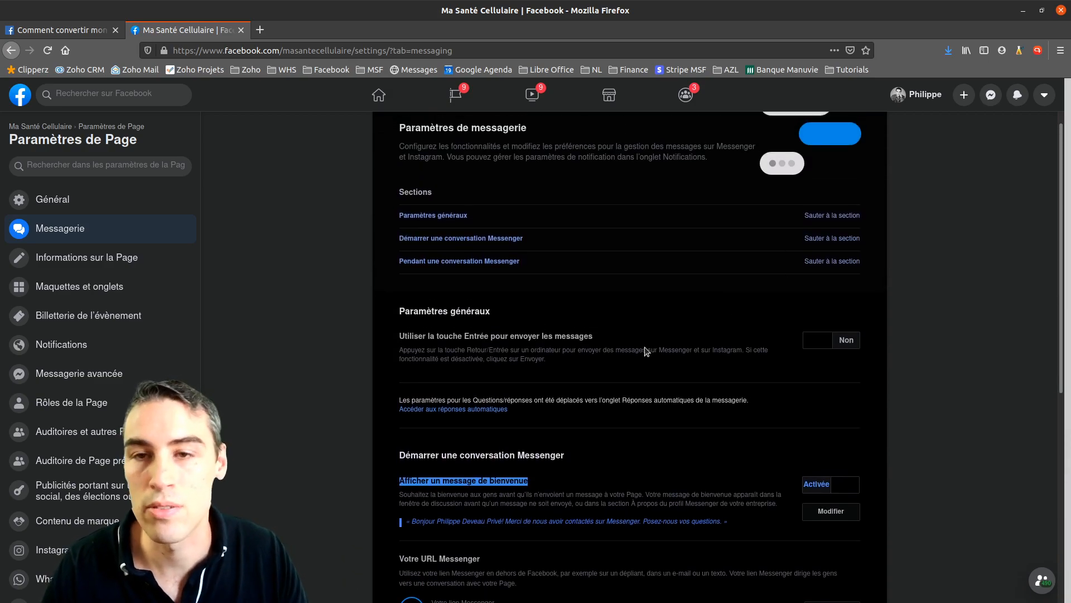
scroll(646, 350, "down", 1)
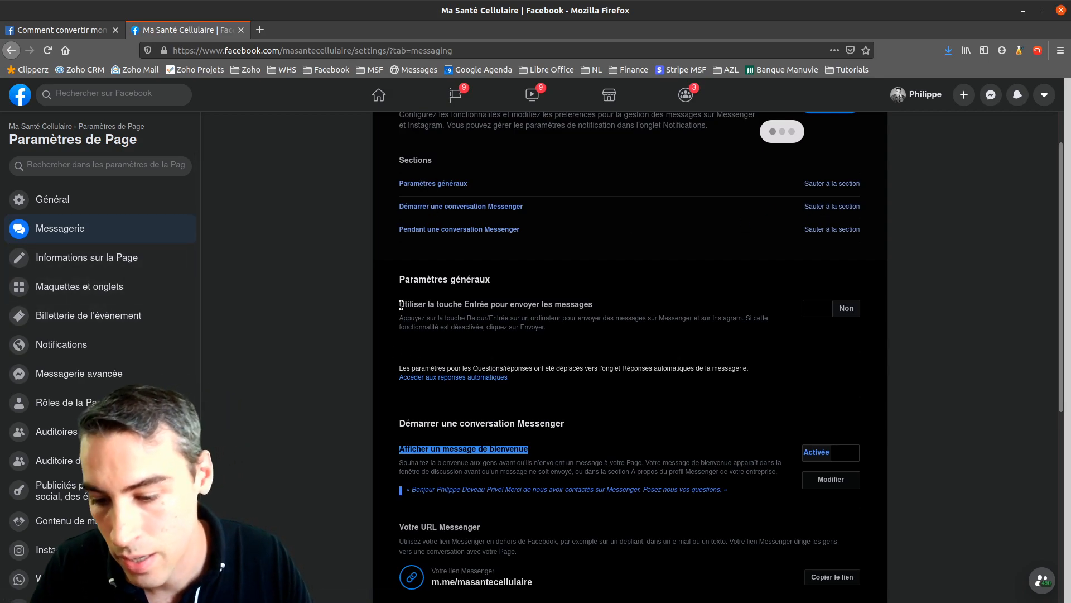
Open the Page information editor and check the name Ma Santé Cellulaire and username masantecellulaire
left_click(67, 260)
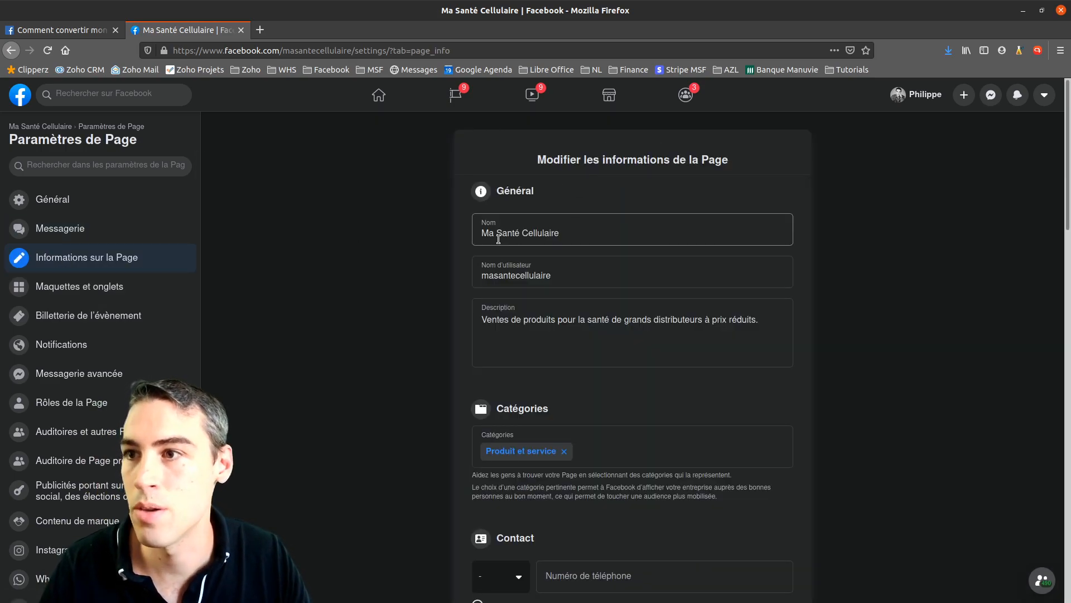
left_click(573, 232)
left_click(544, 310)
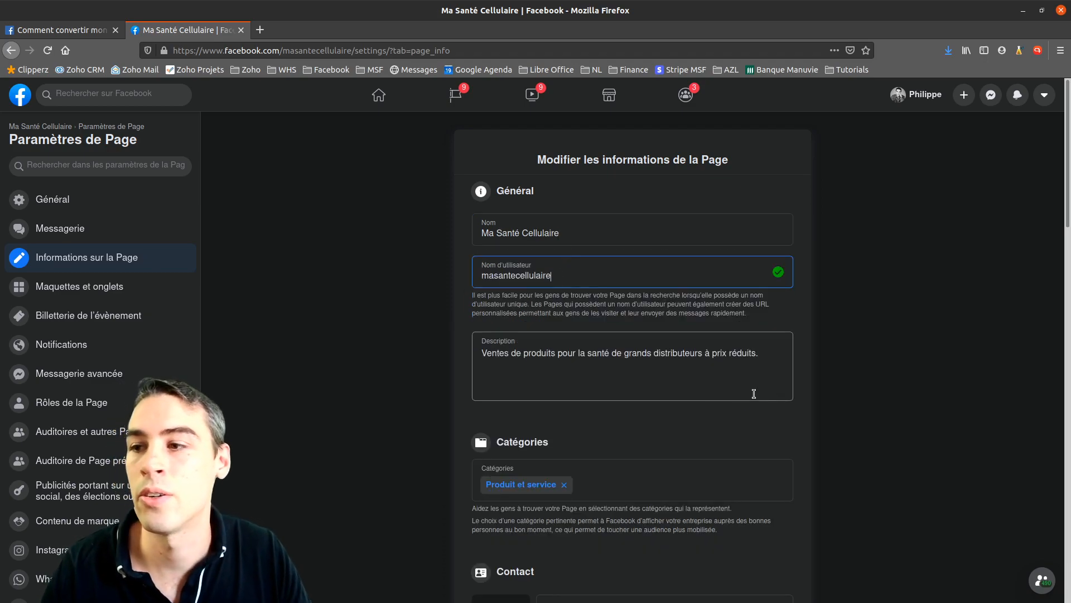
left_click(771, 366)
key("ctrl+a")
key("BackSpace")
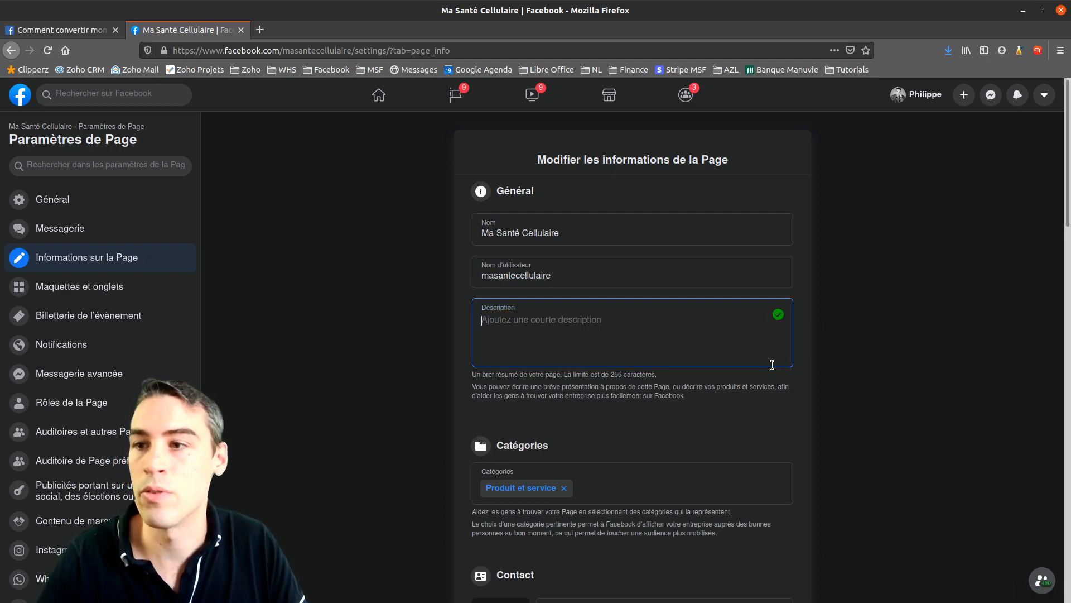
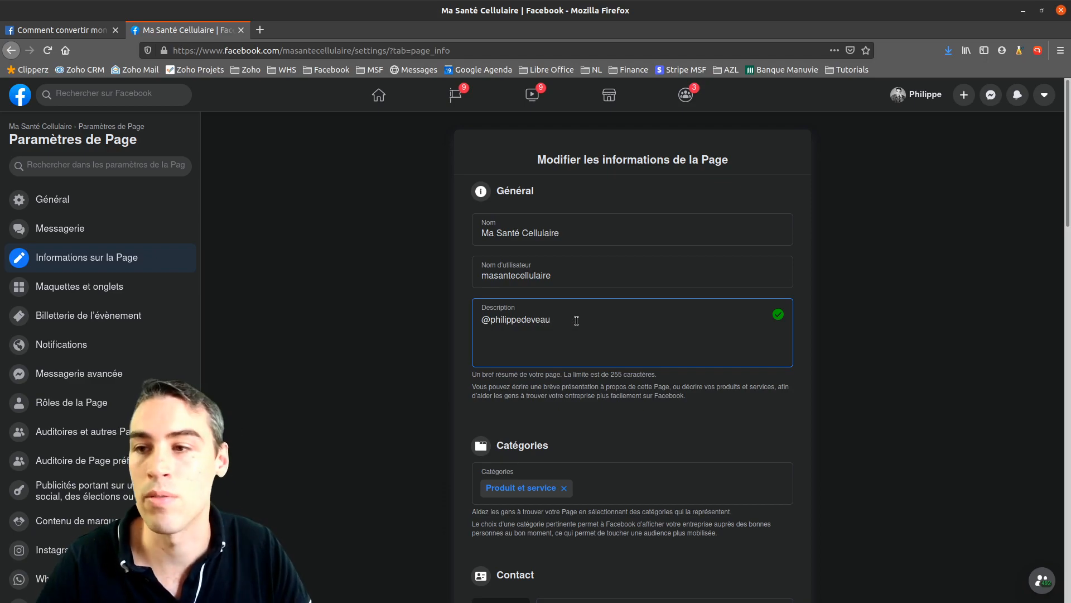
key("ctrl+a")
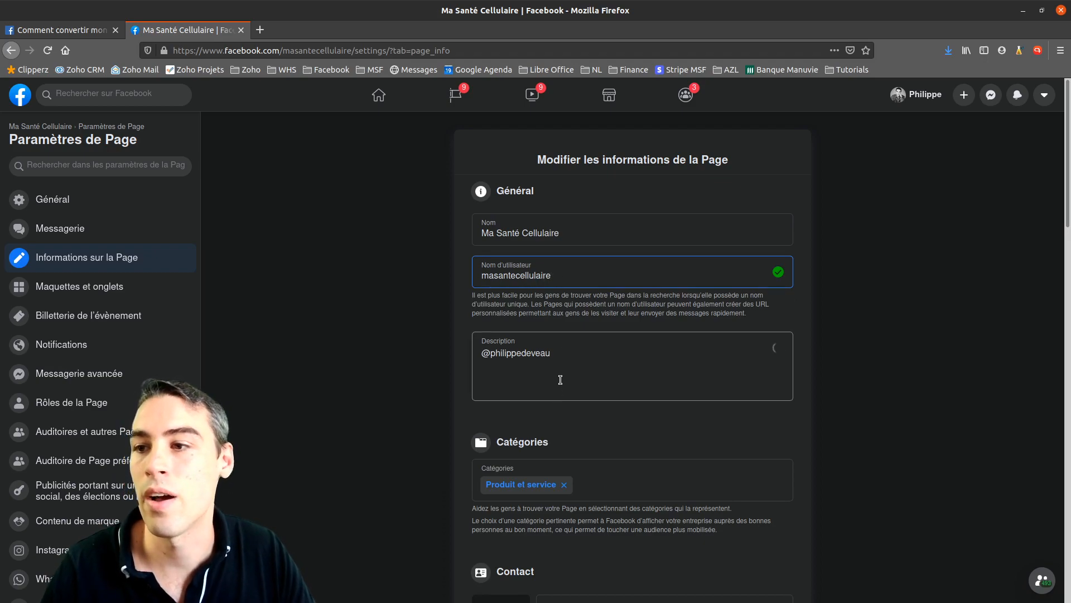
left_click(568, 319)
key("ctrl+a")
type("@")
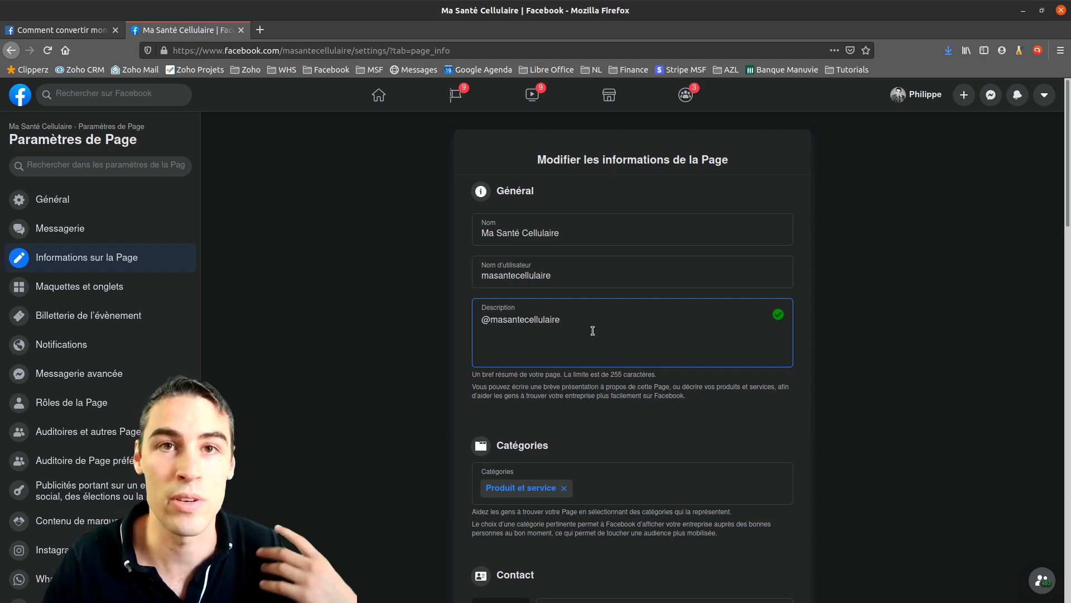
key("ctrl+a")
key("BackSpace")
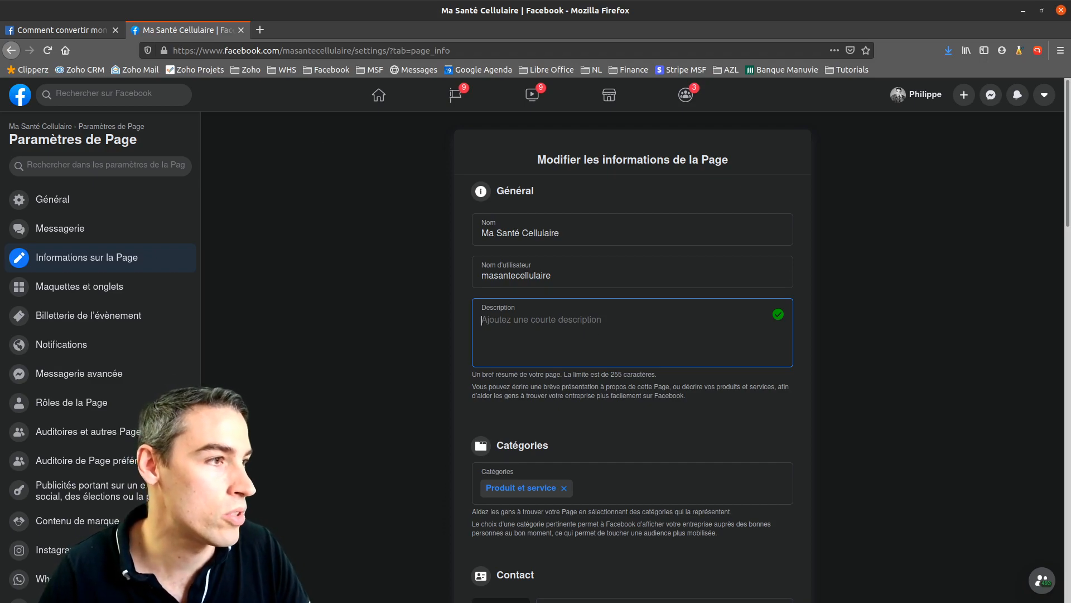
Fetch the description text from another window and try pasting it into Description
key("alt+Tab")
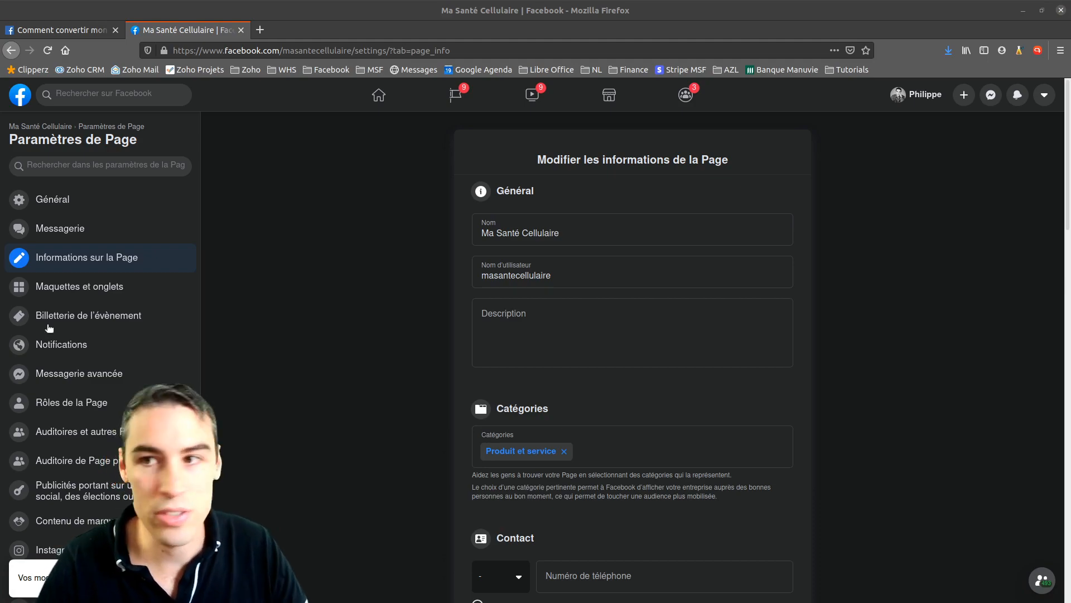
left_click(497, 332)
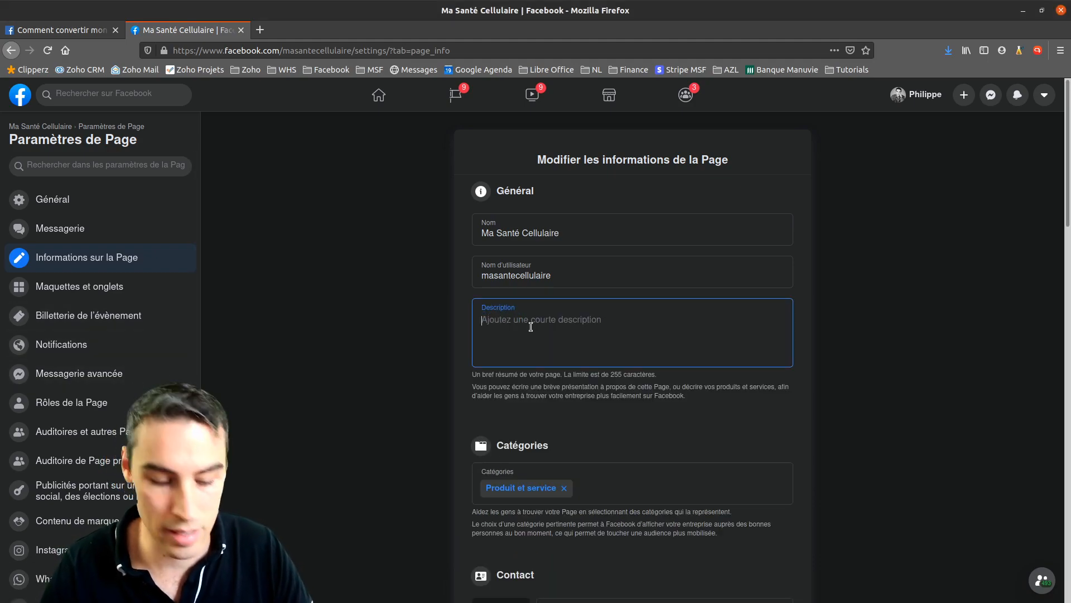
key("ctrl+v")
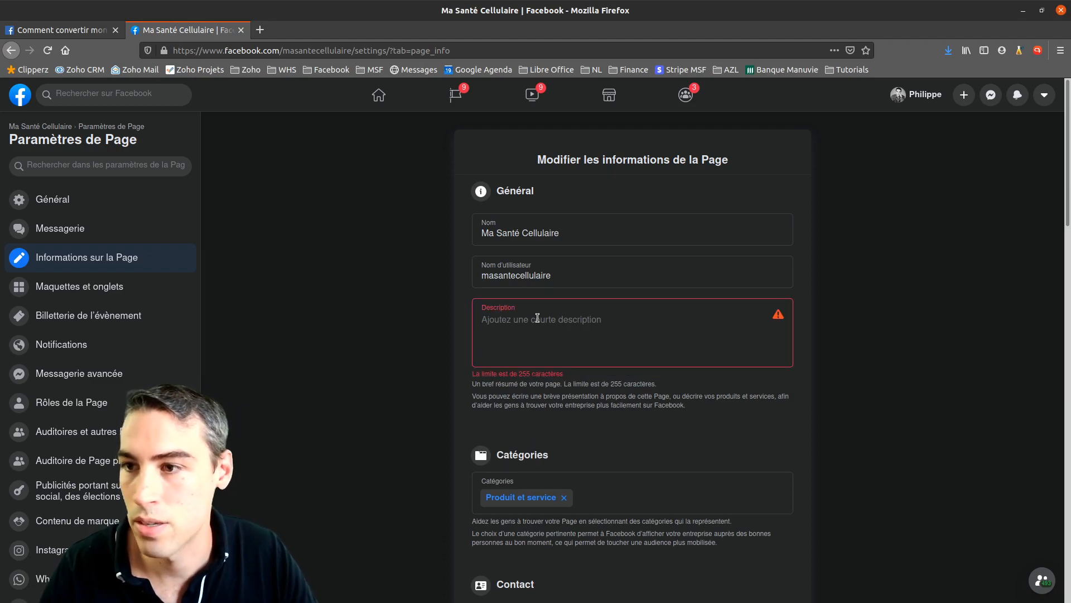
key("alt+Tab")
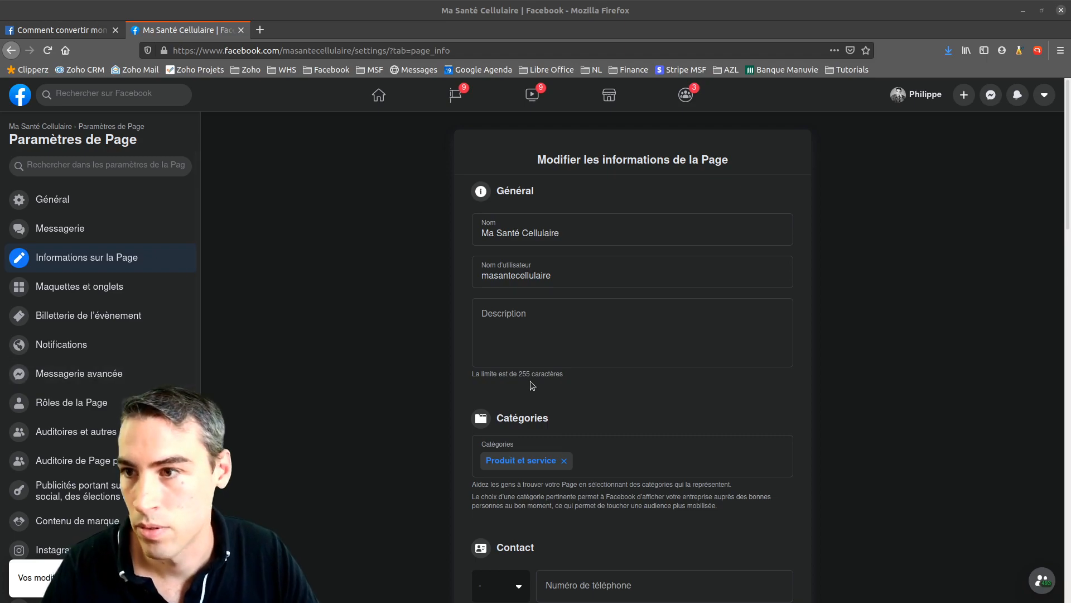
left_click(543, 321)
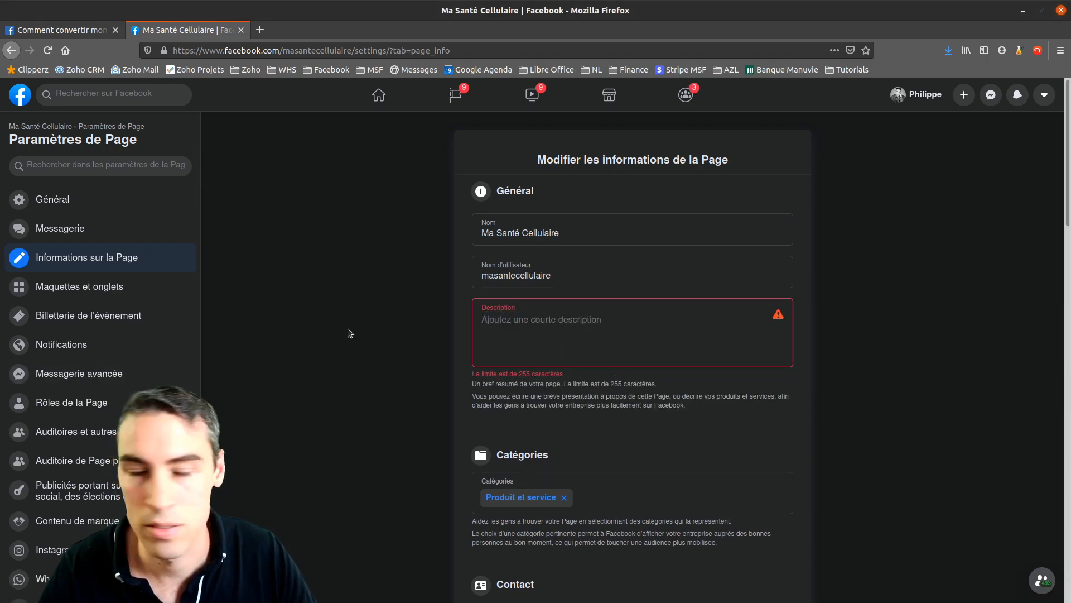
key("alt+Tab")
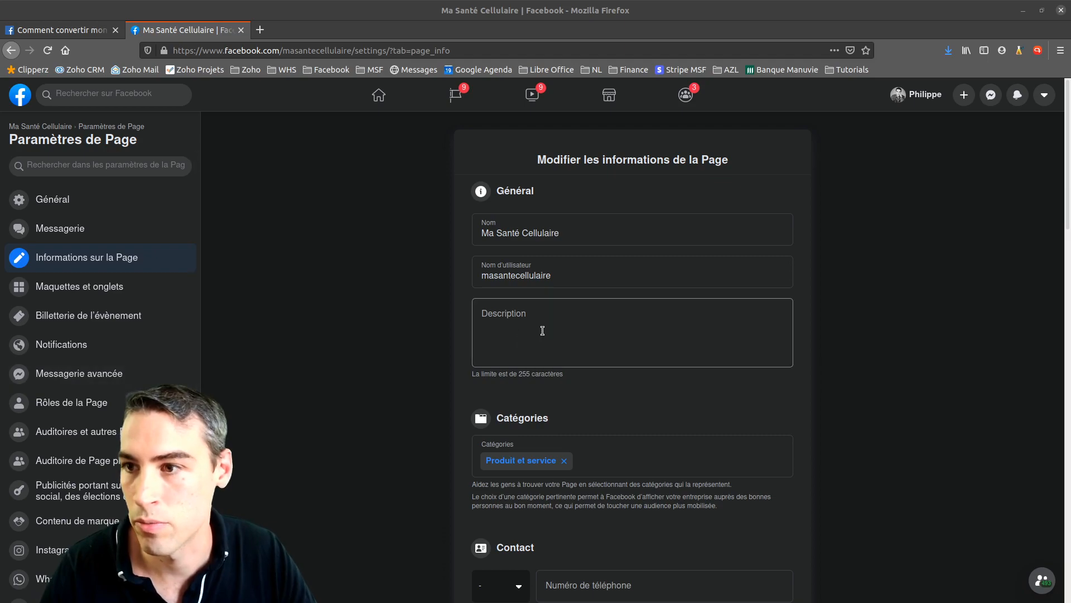
left_click(544, 309)
left_click(583, 339)
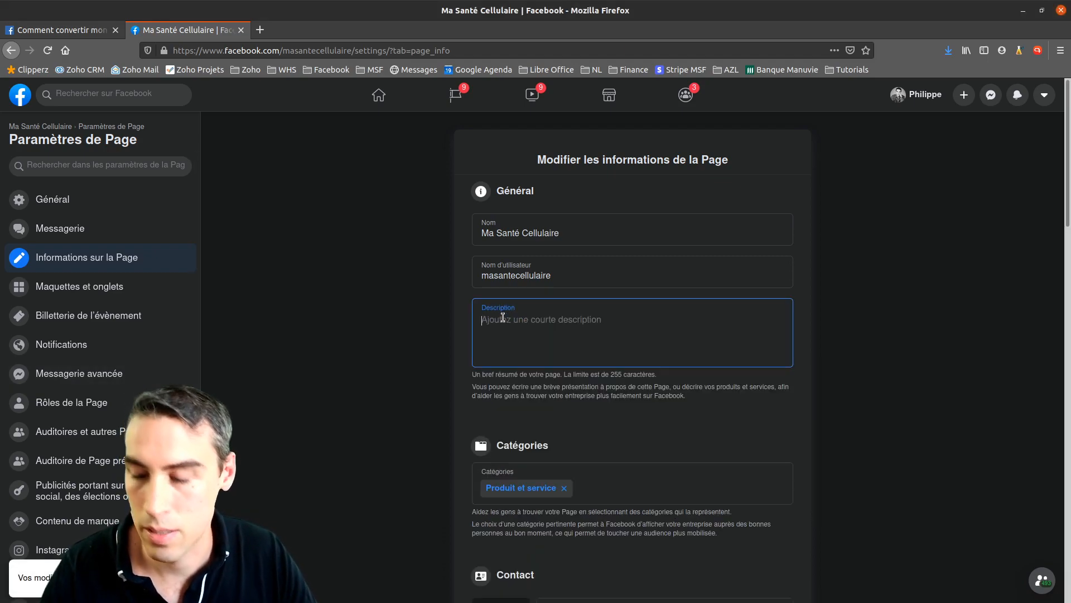
key("ctrl+v")
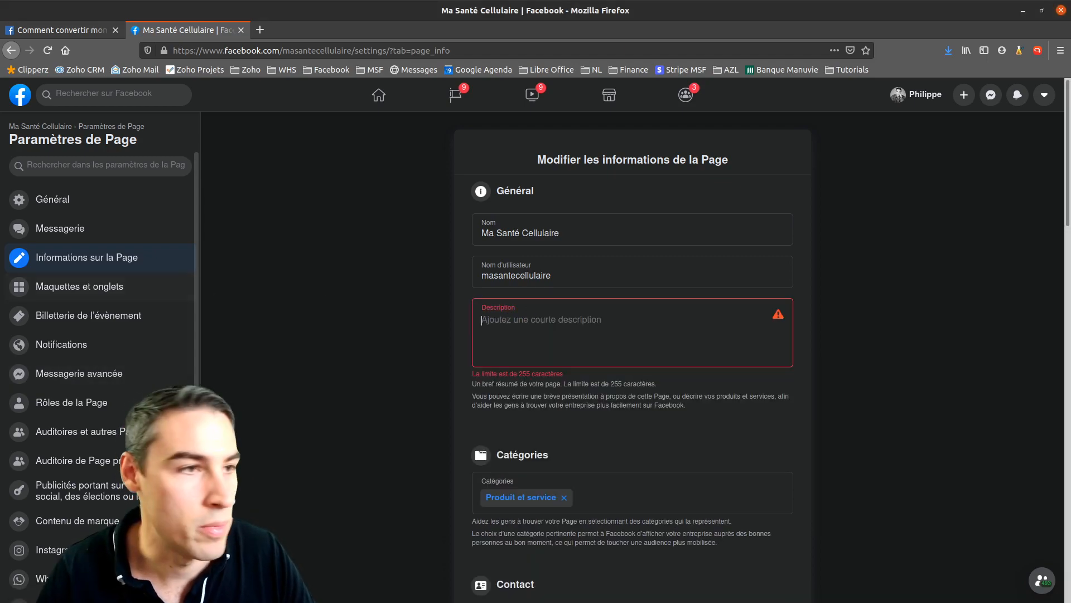
key("alt+Tab")
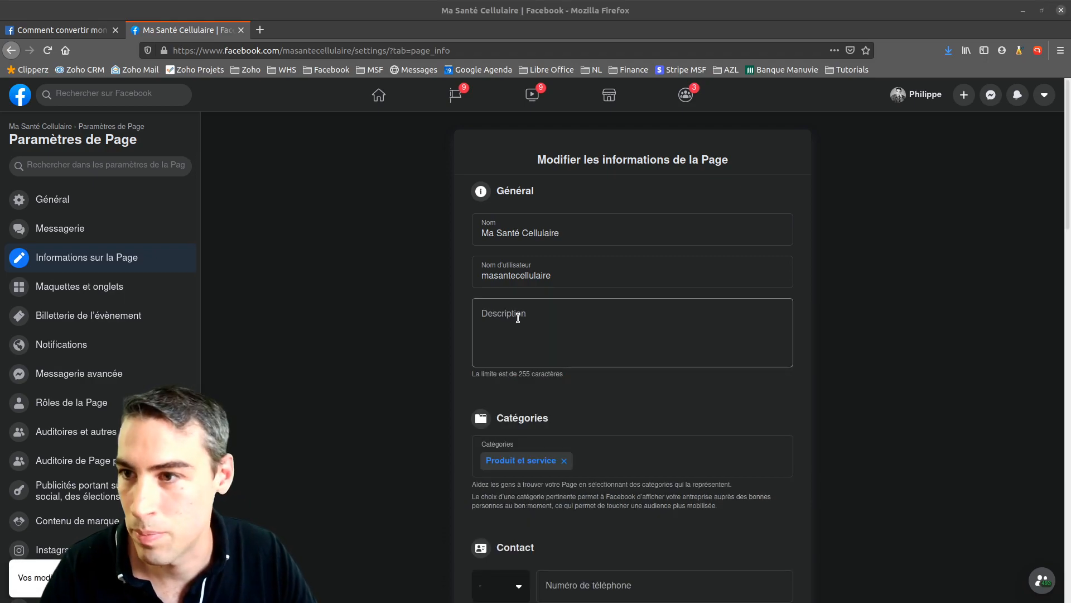
left_click(537, 343)
Paste the two-sentence pitch about premium natural products at the best price and quality
scroll(529, 387, "down", 1)
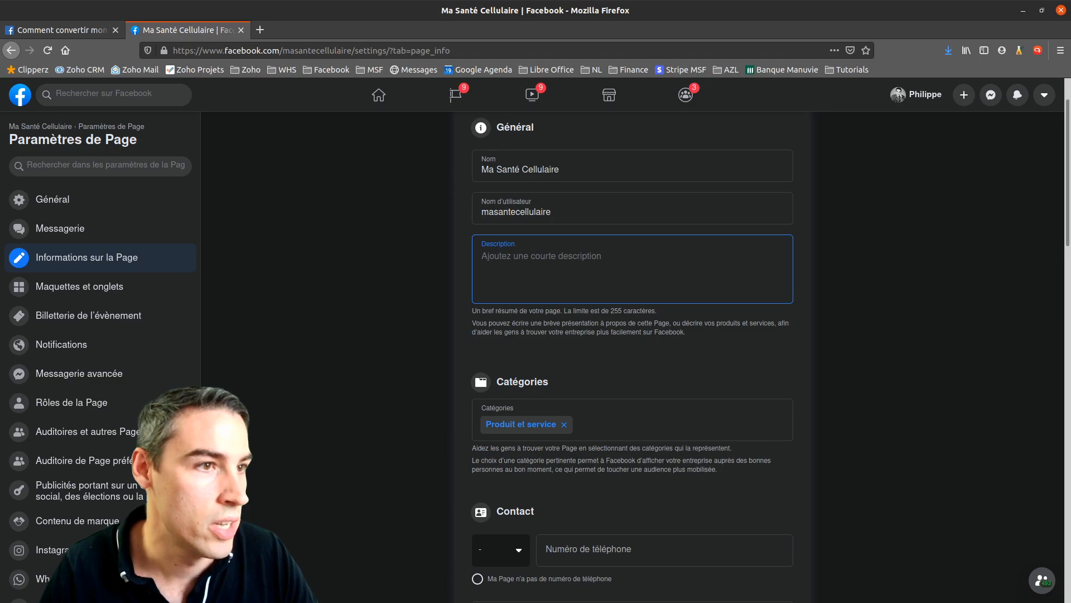
key("alt+Tab")
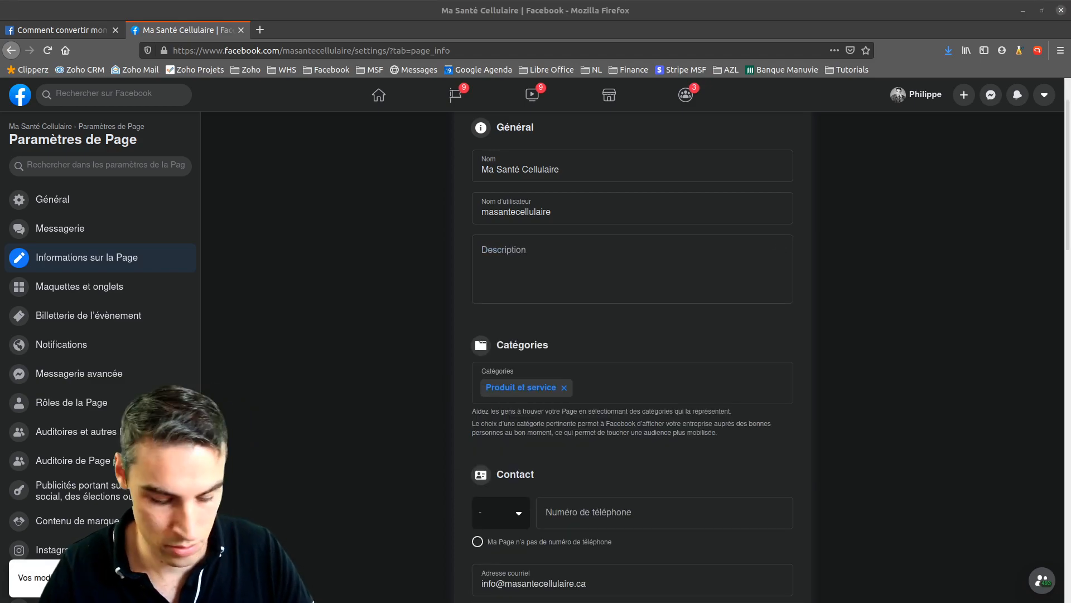
left_click(648, 265)
type("Distributeur de produits naturels de haut de gamme. Ma santé cellulaire assure le meilleur prix et la meilleure qualité sur tous les produits haut de gamme.")
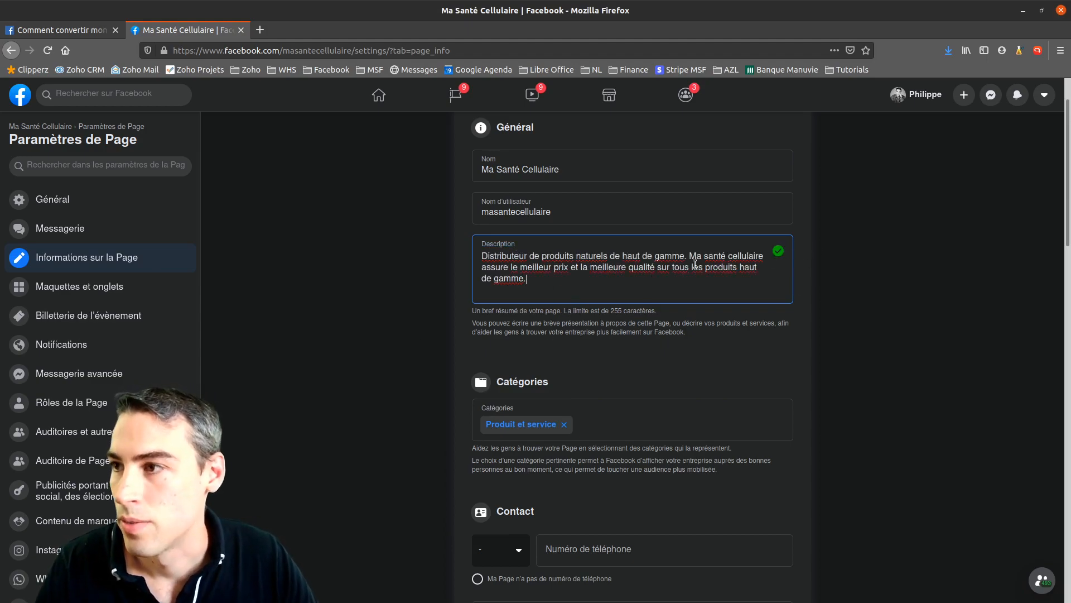
scroll(607, 350, "down", 2)
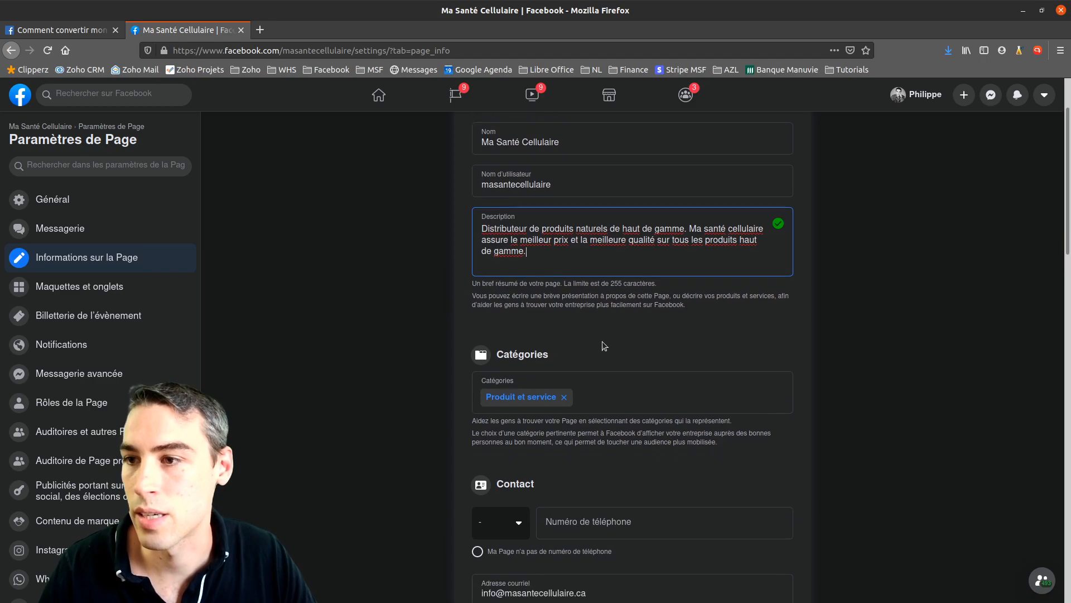
scroll(630, 251, "up", 3)
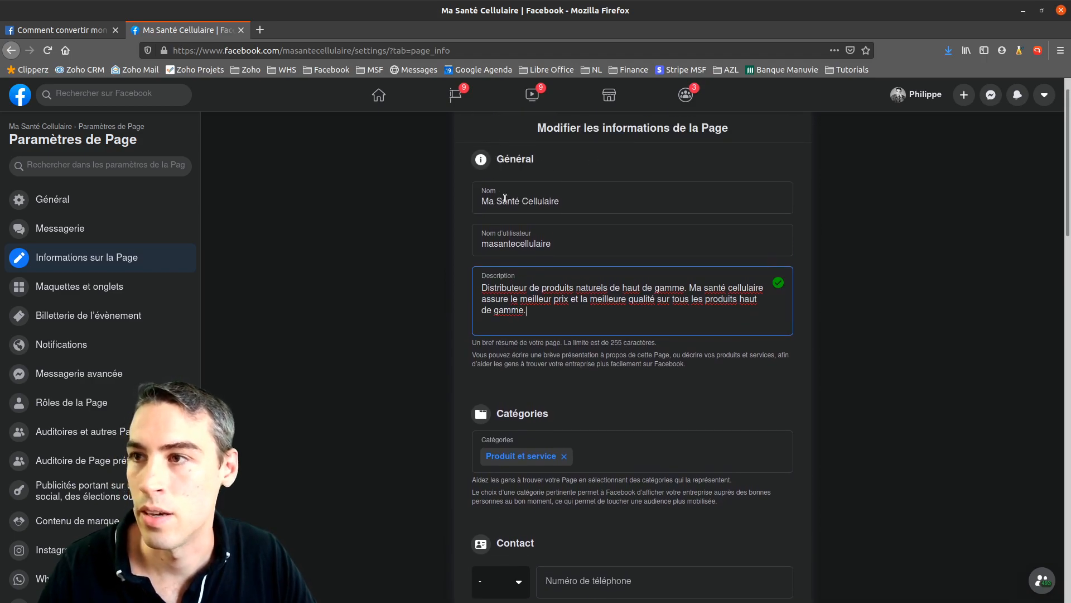
scroll(424, 366, "down", 3)
scroll(424, 367, "down", 2)
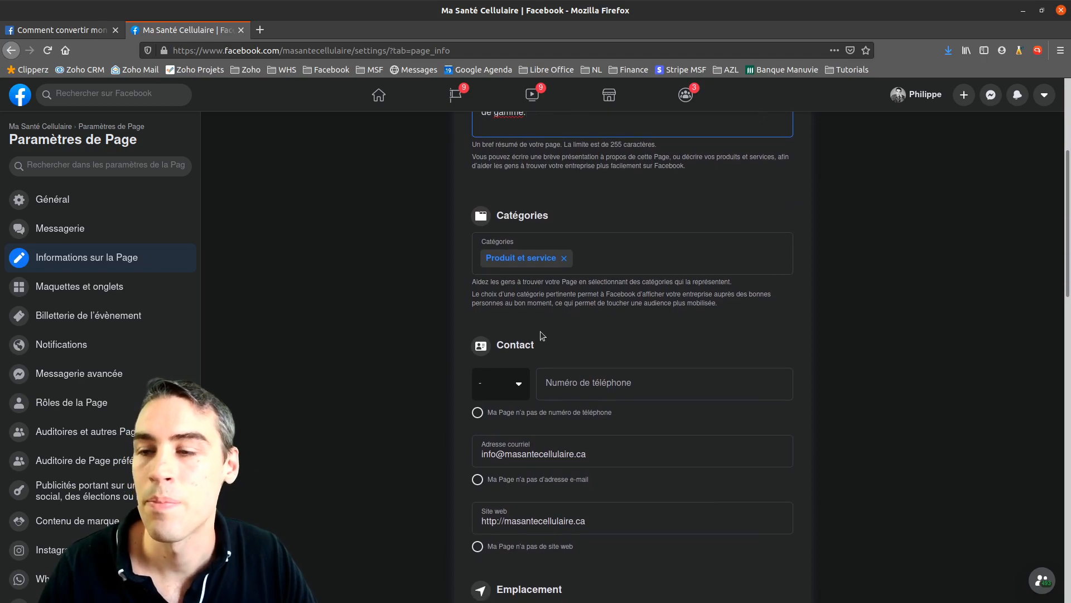
scroll(541, 333, "down", 2)
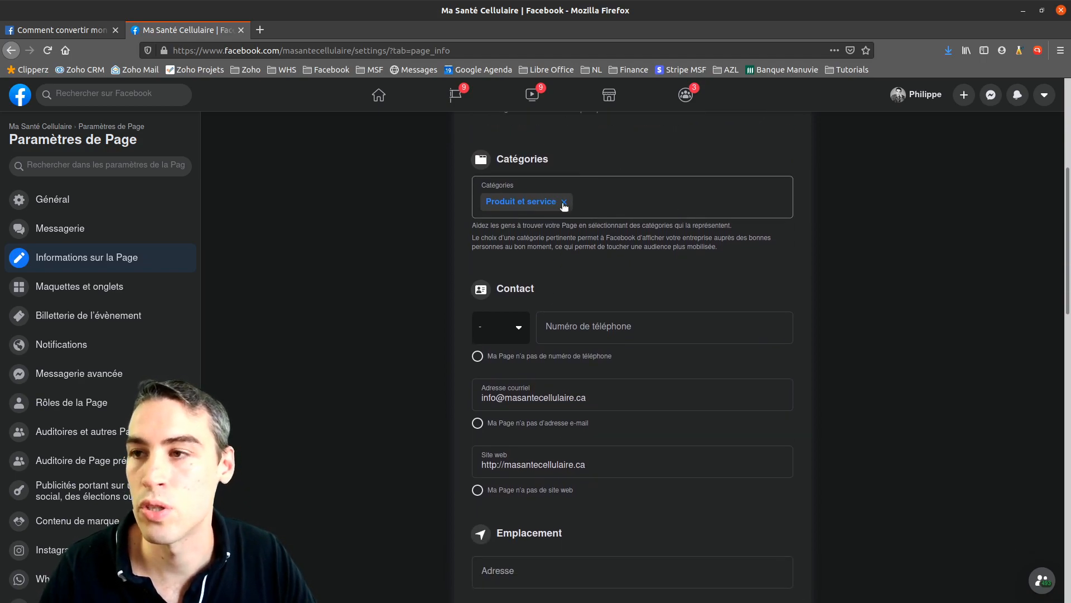
Try adding another Page category, then dismiss the category suggestions
left_click(585, 206)
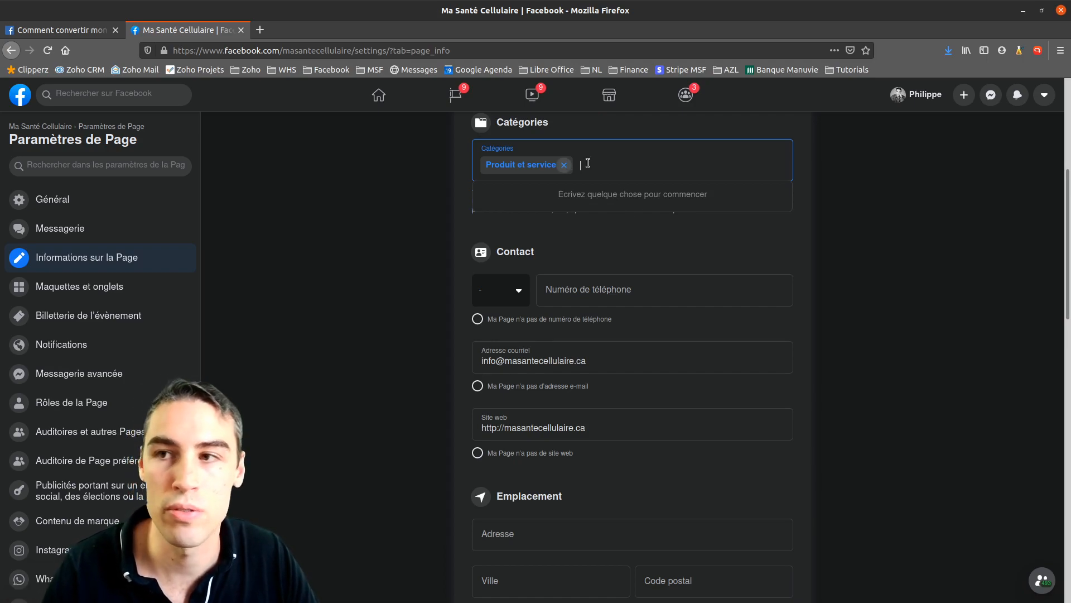
left_click(379, 222)
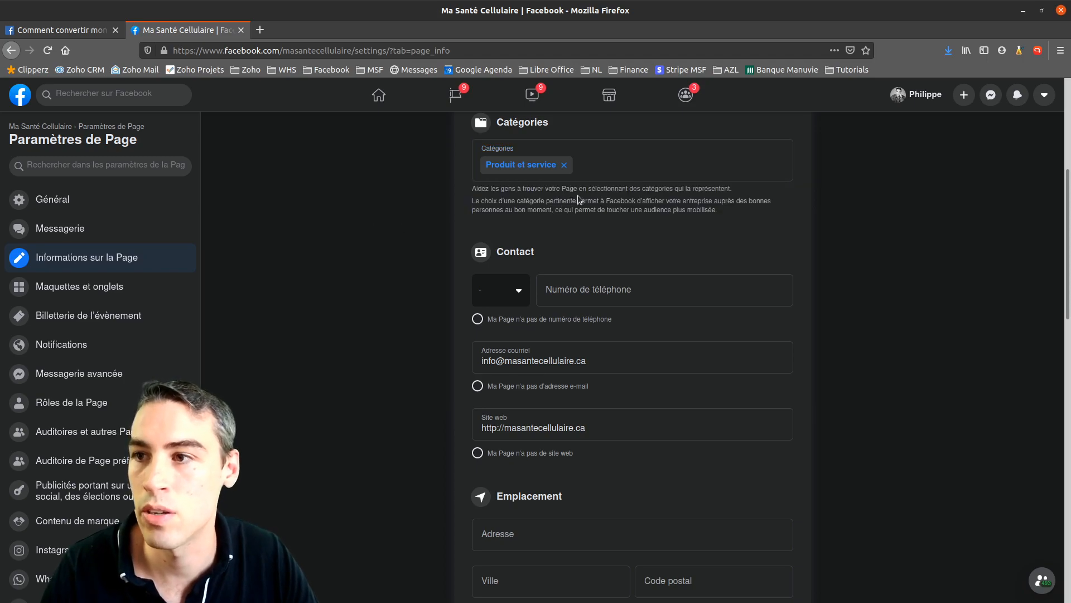
scroll(527, 285, "down", 1)
left_click(517, 271)
type("can")
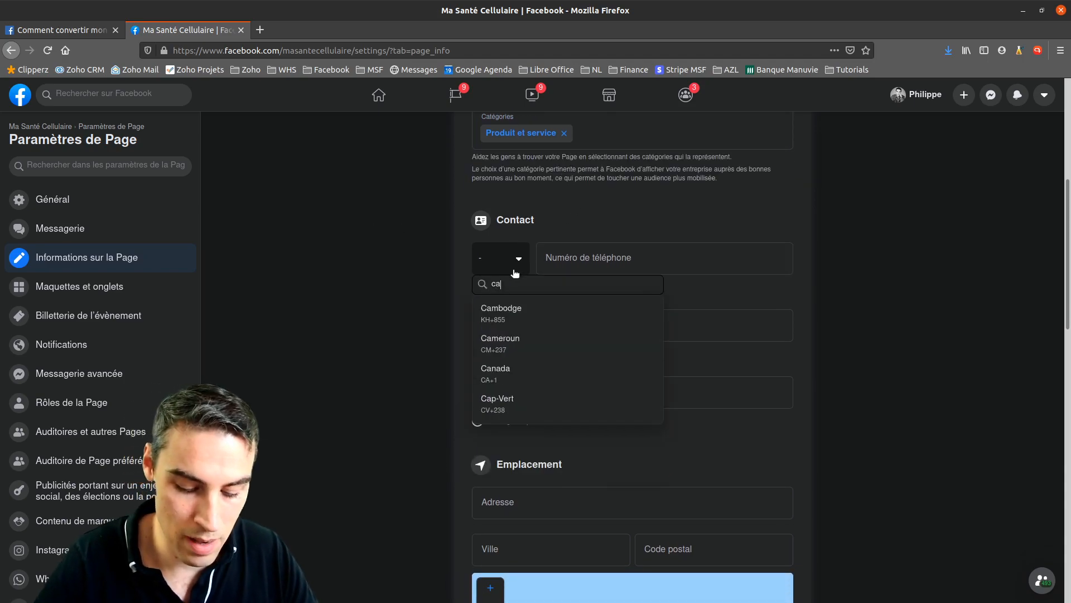
left_click(510, 316)
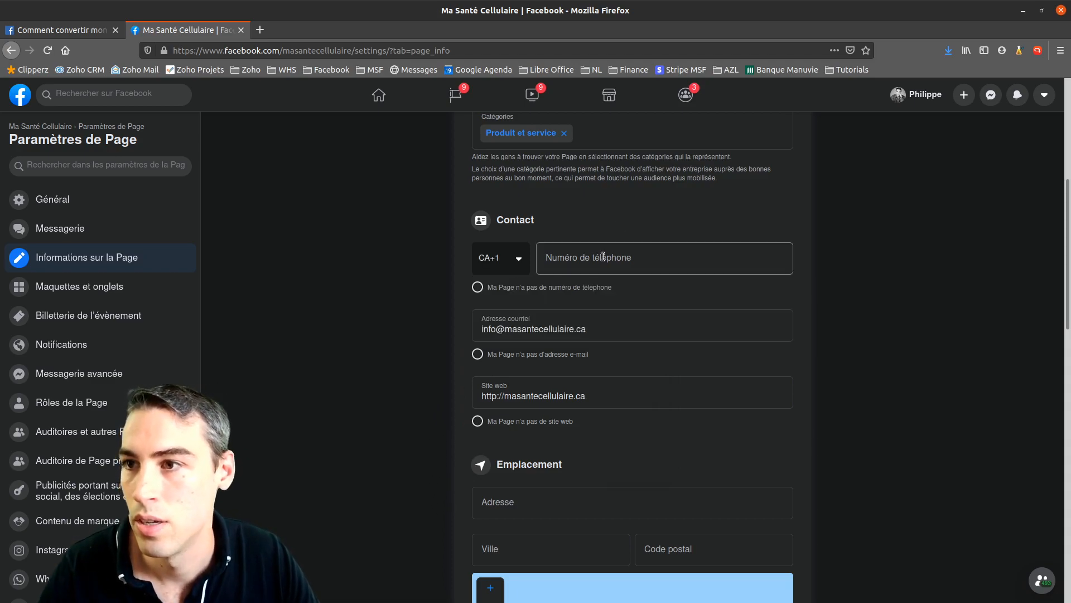
left_click(601, 257)
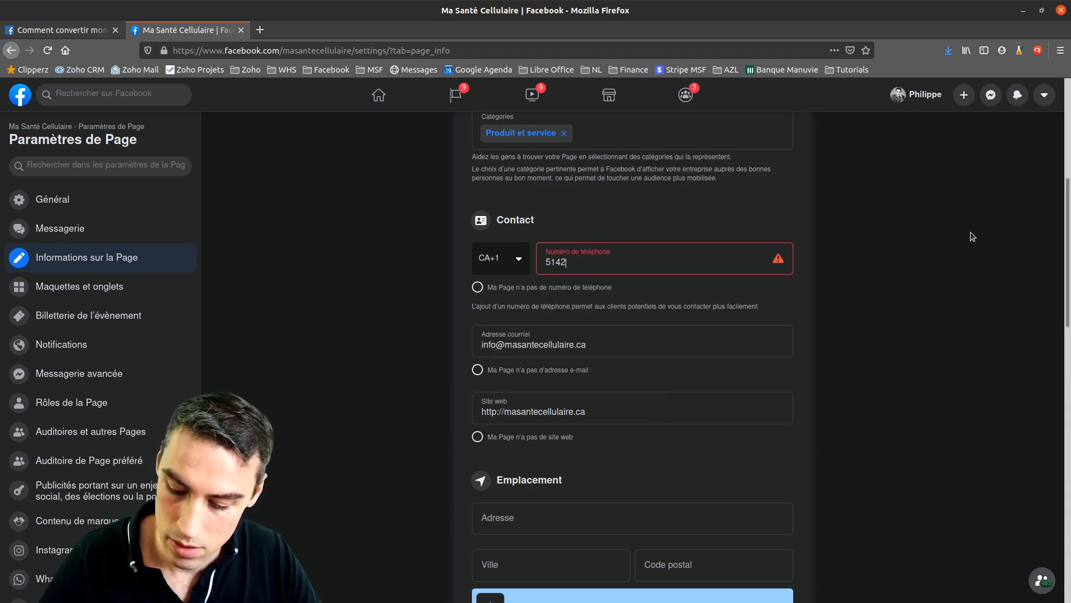
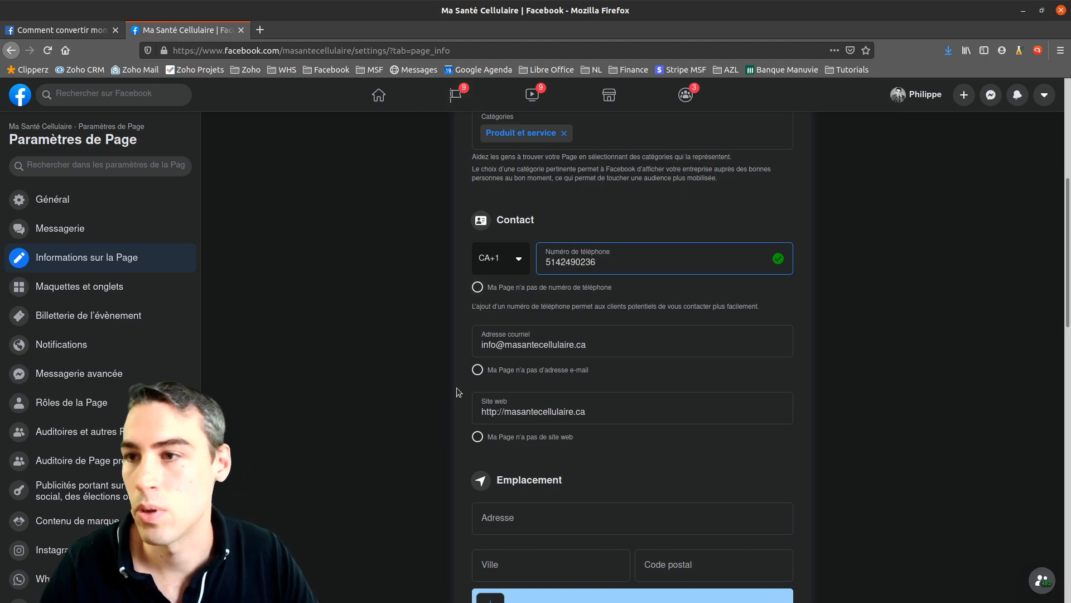
left_click(392, 385)
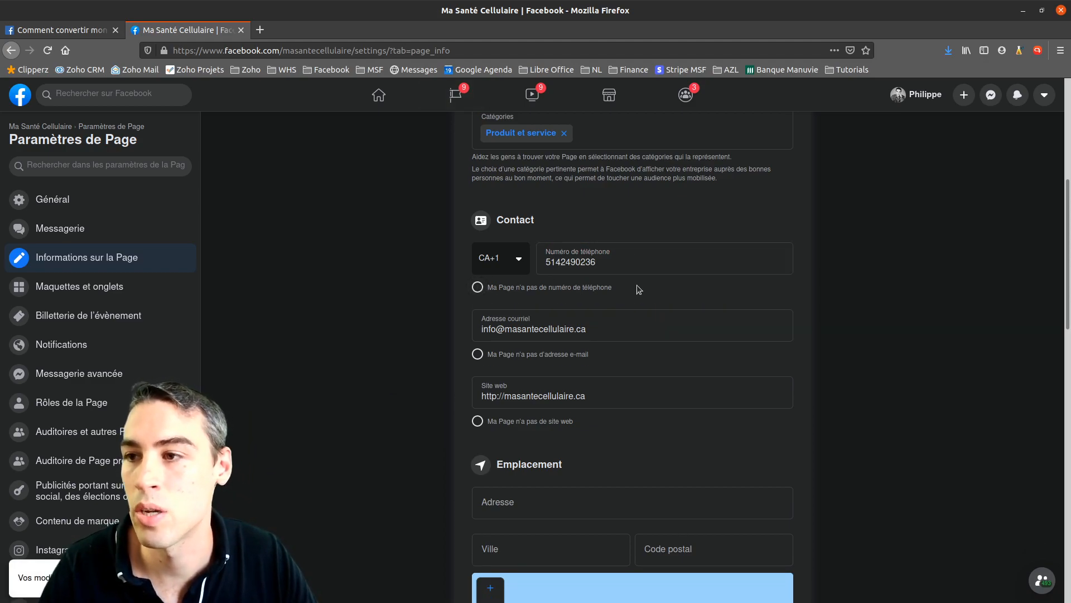
Mark the Page as having no phone, then re-enter the number with Canada's code
left_click(477, 286)
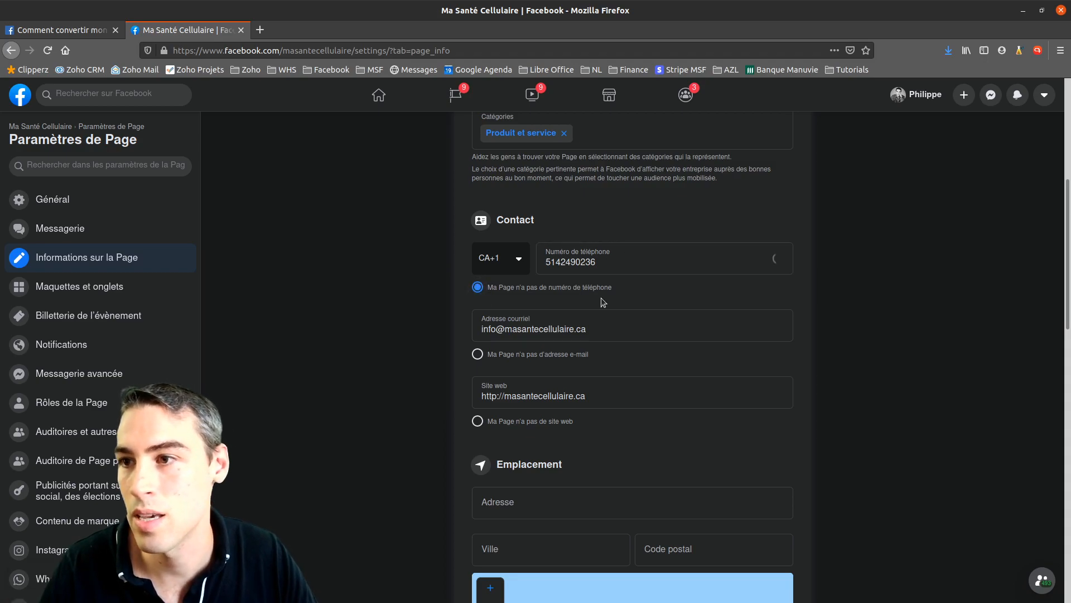
left_click(538, 267)
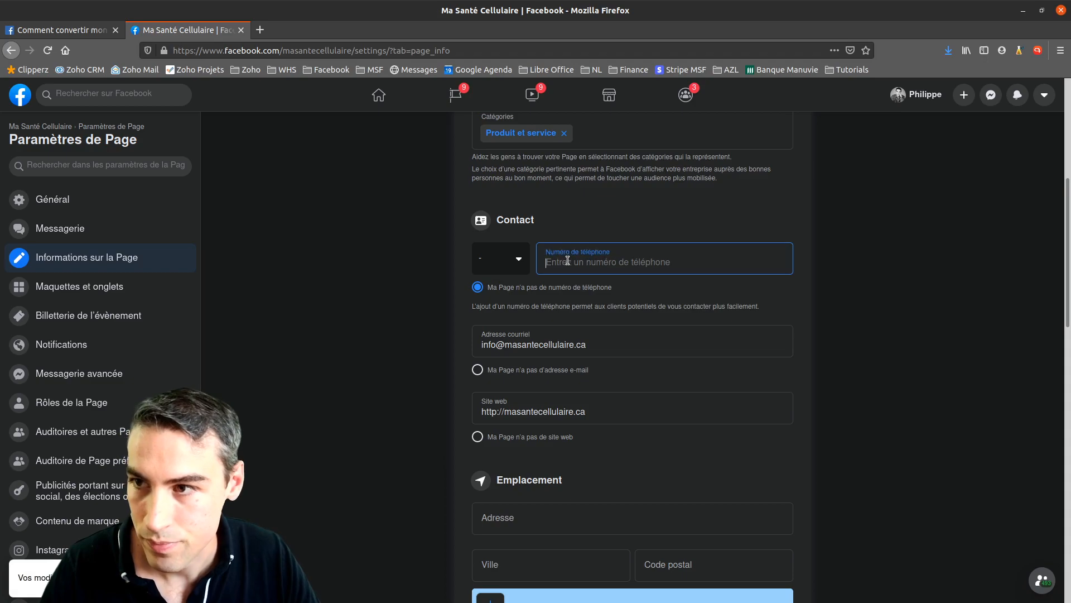
left_click(536, 284)
left_click(614, 254)
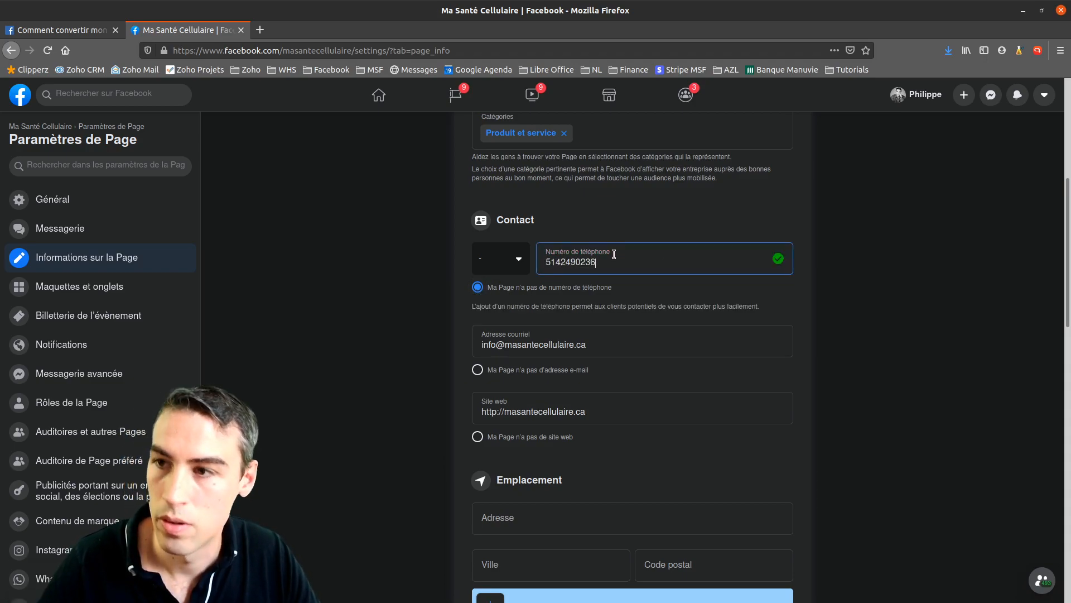
left_click(516, 262)
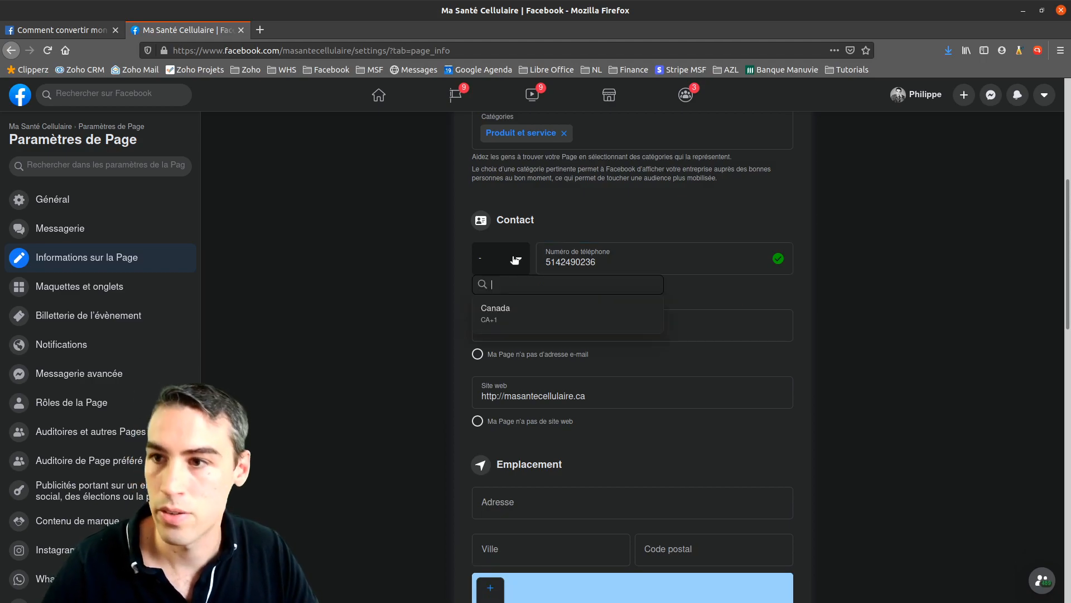
left_click(497, 322)
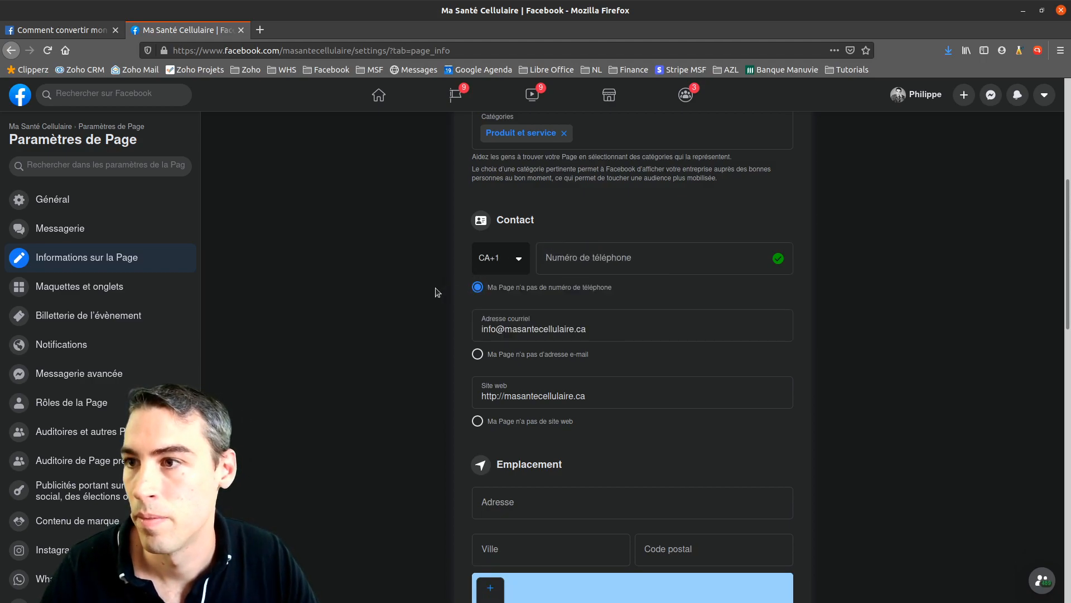
Tick the no-phone and no-e-mail options, leaving only the website as contact
left_click(477, 287)
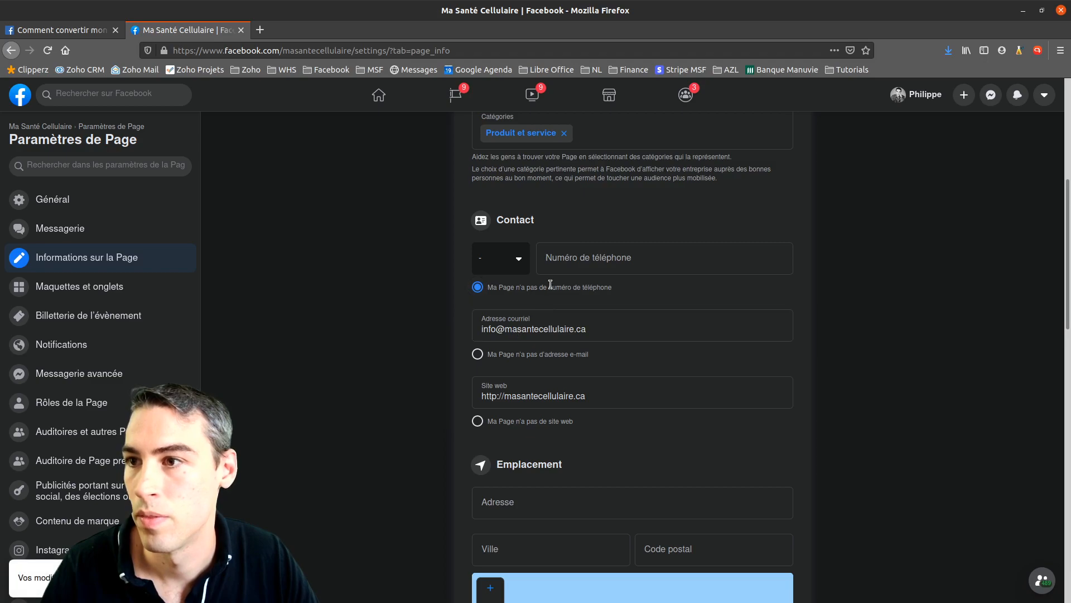
left_click(631, 254)
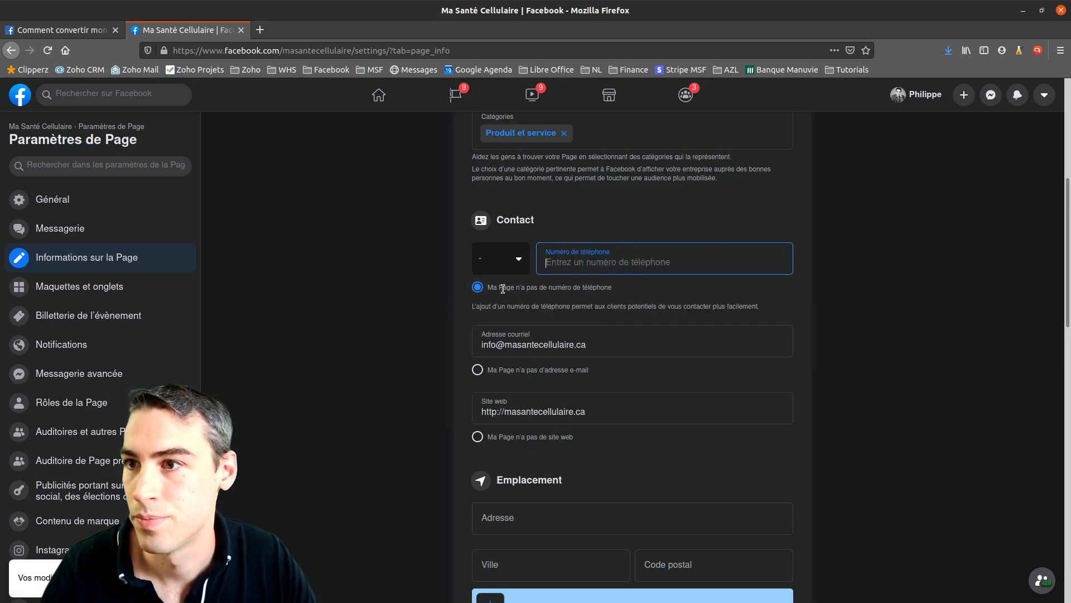
left_click(519, 288)
left_click(521, 259)
left_click(485, 309)
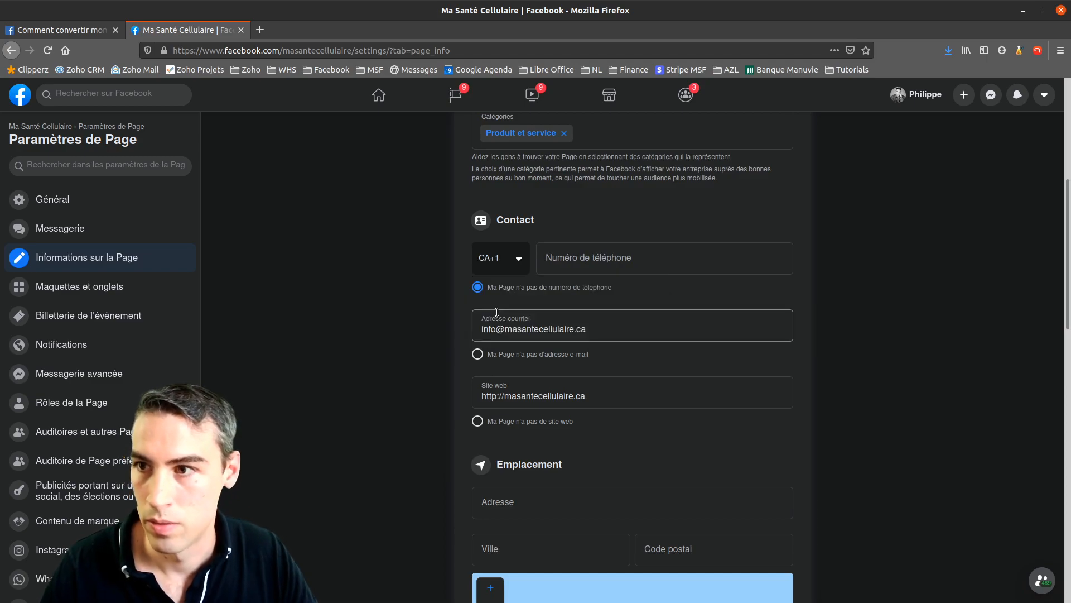
left_click(478, 354)
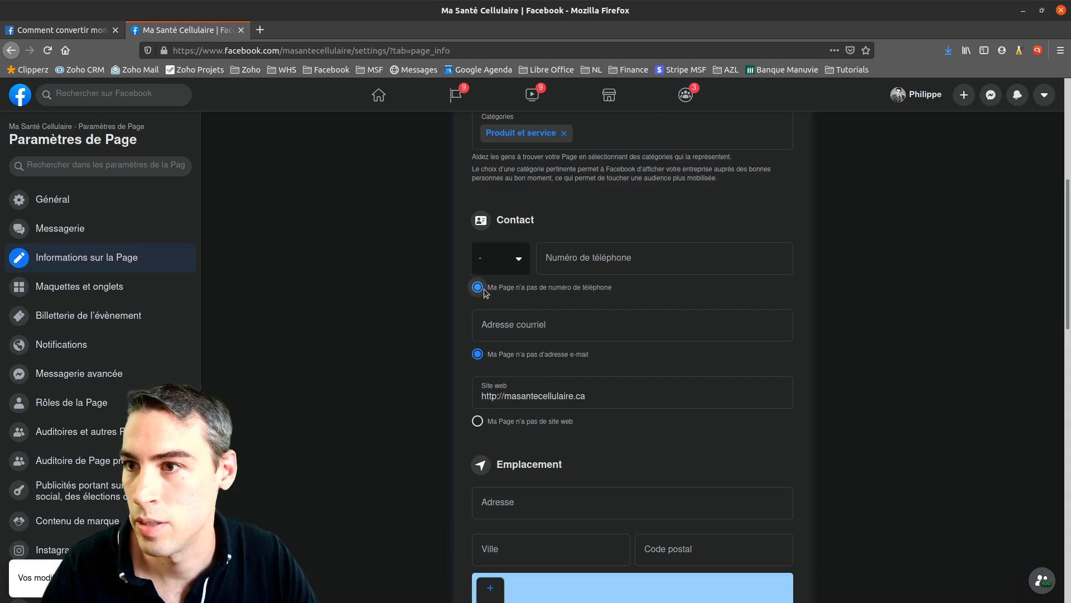
scroll(638, 321, "up", 5)
scroll(639, 321, "down", 3)
left_click(479, 383)
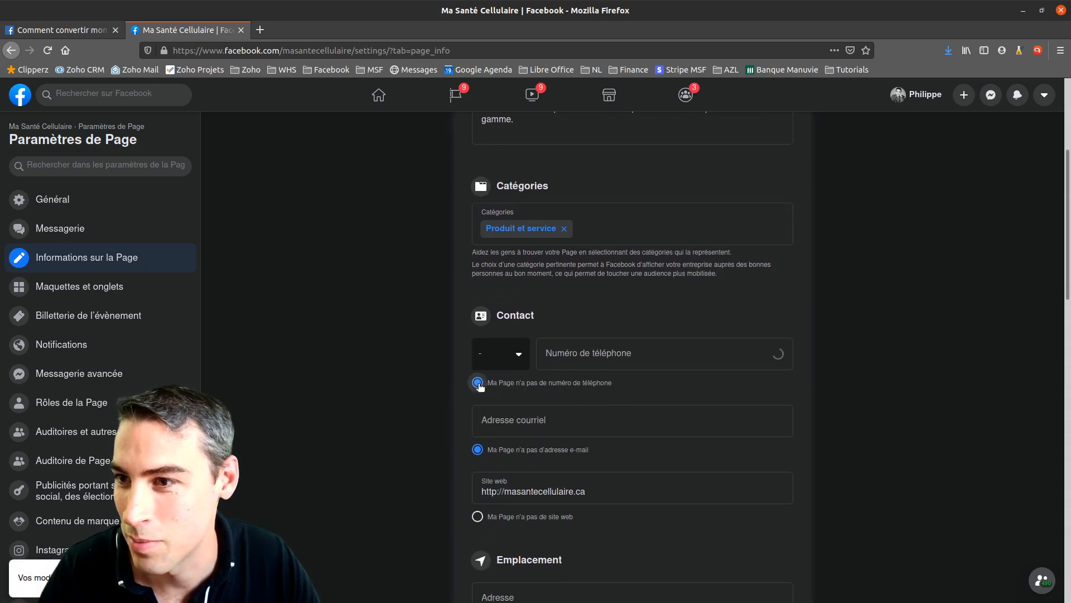
scroll(664, 368, "up", 2)
scroll(664, 372, "up", 1)
scroll(668, 373, "down", 3)
left_click(60, 229)
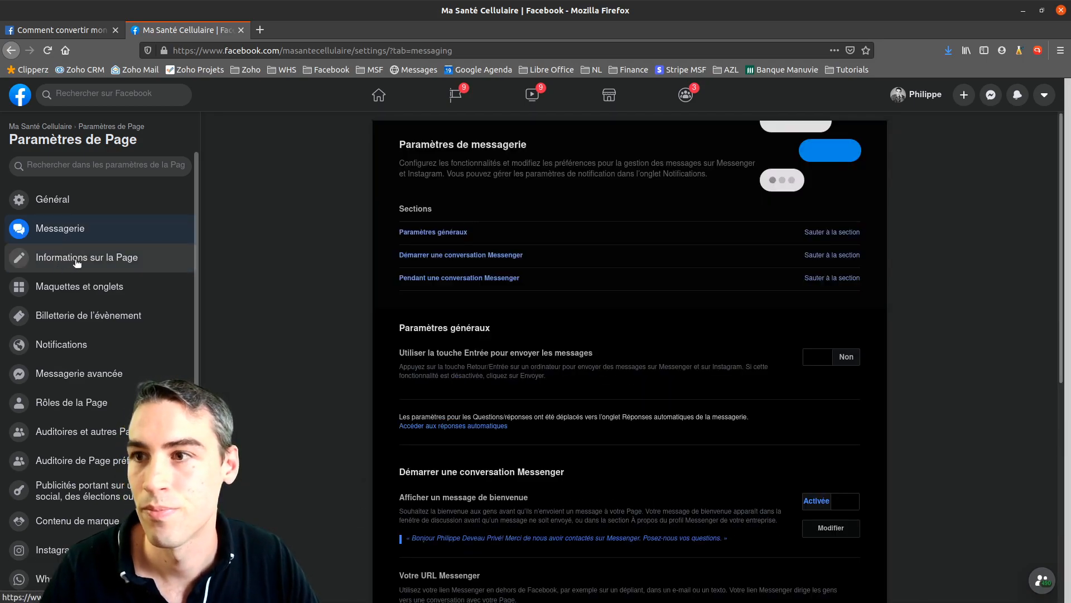
left_click(76, 262)
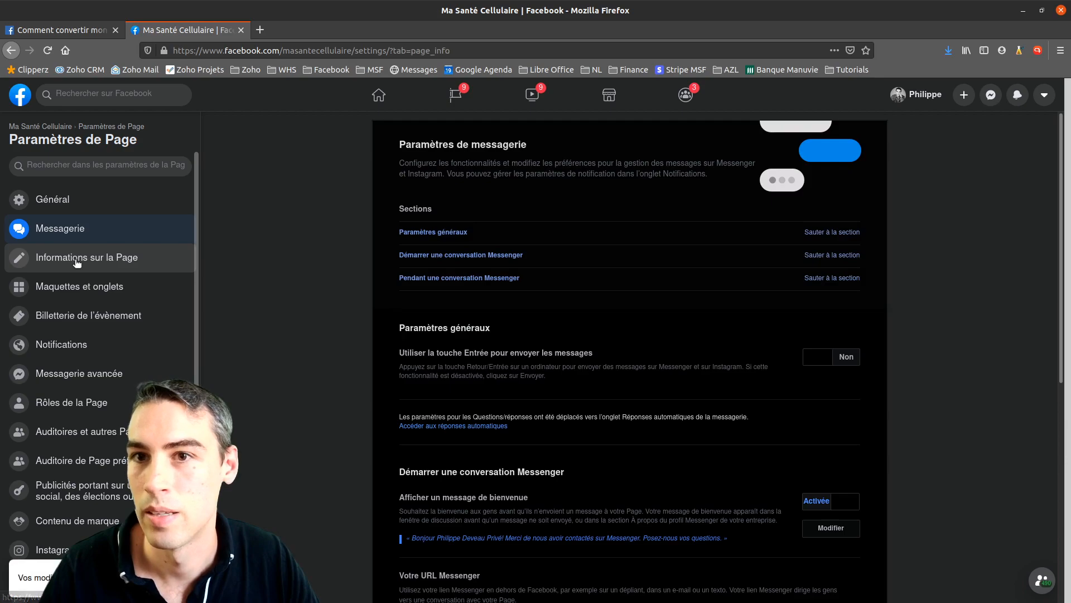
scroll(600, 344, "down", 4)
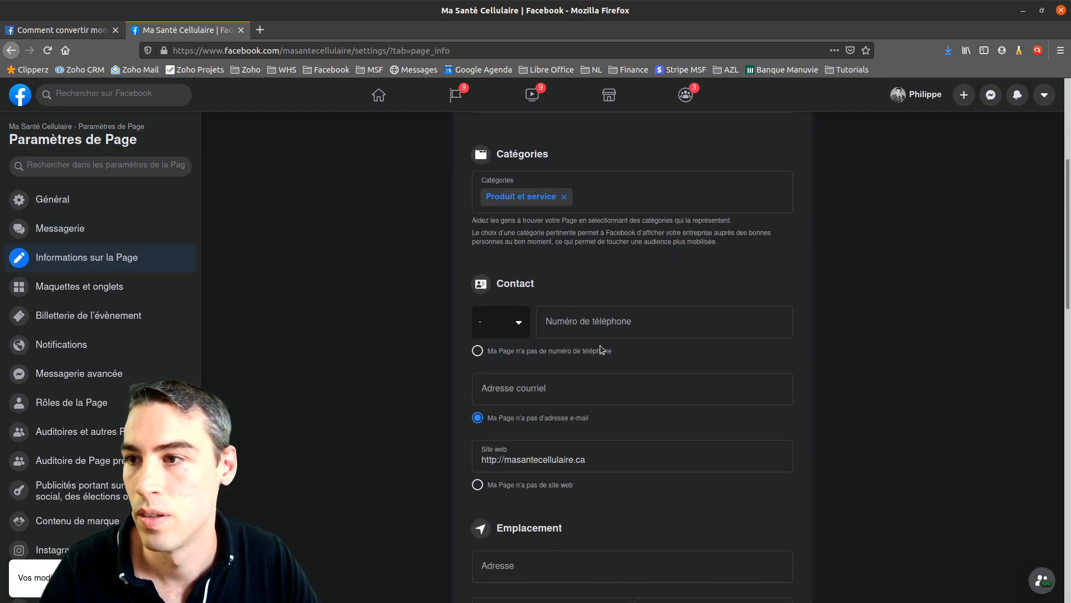
left_click(500, 327)
type("ca")
left_click(531, 452)
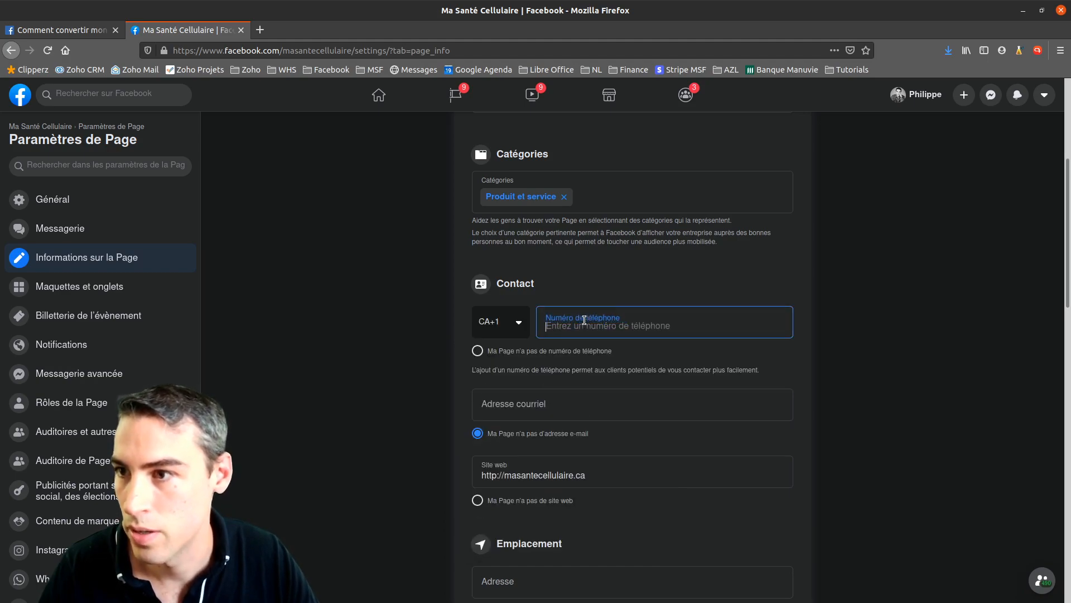
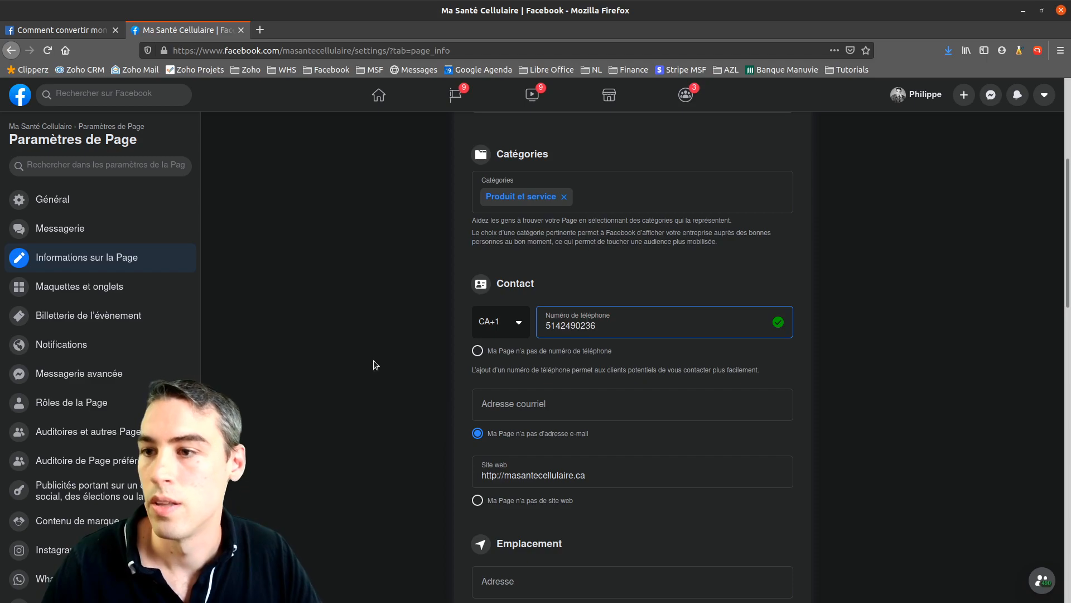
left_click(429, 367)
scroll(583, 321, "down", 2)
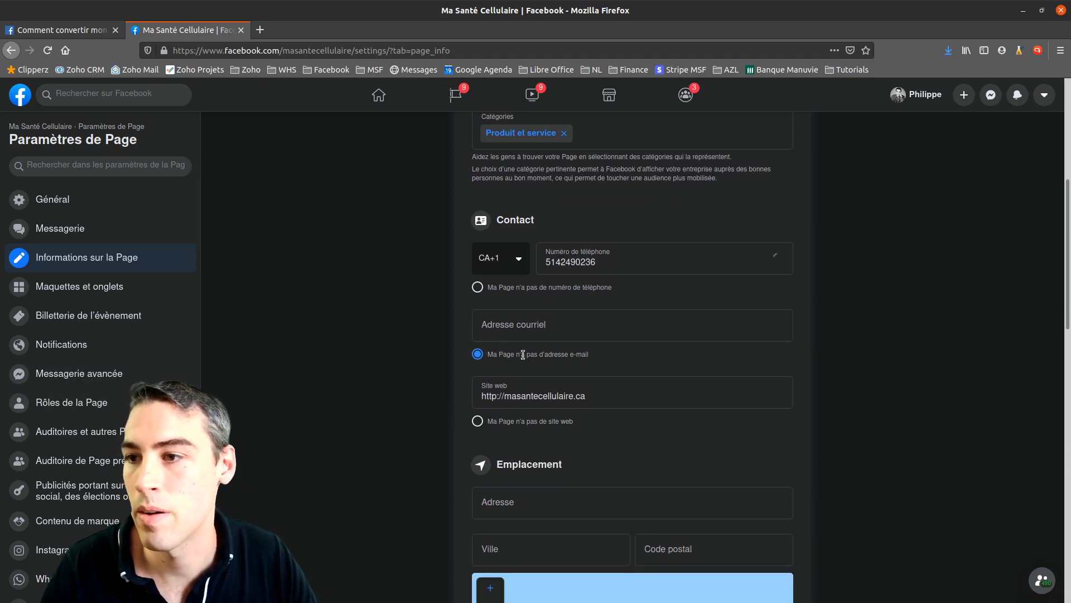
Enter the business e-mail address in the Adresse courriel field
left_click(586, 321)
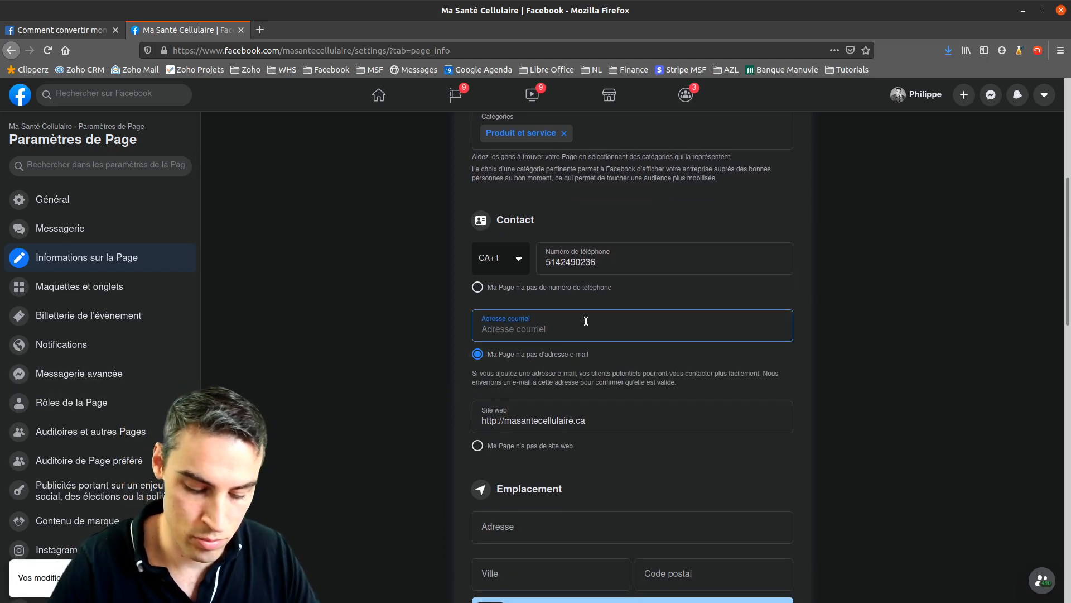
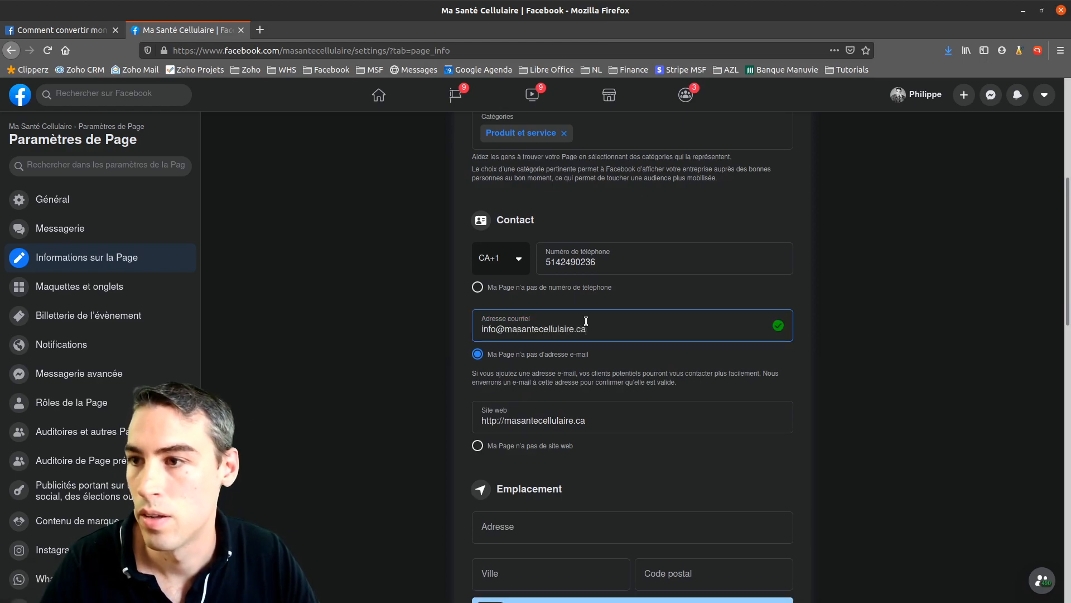
left_click(383, 362)
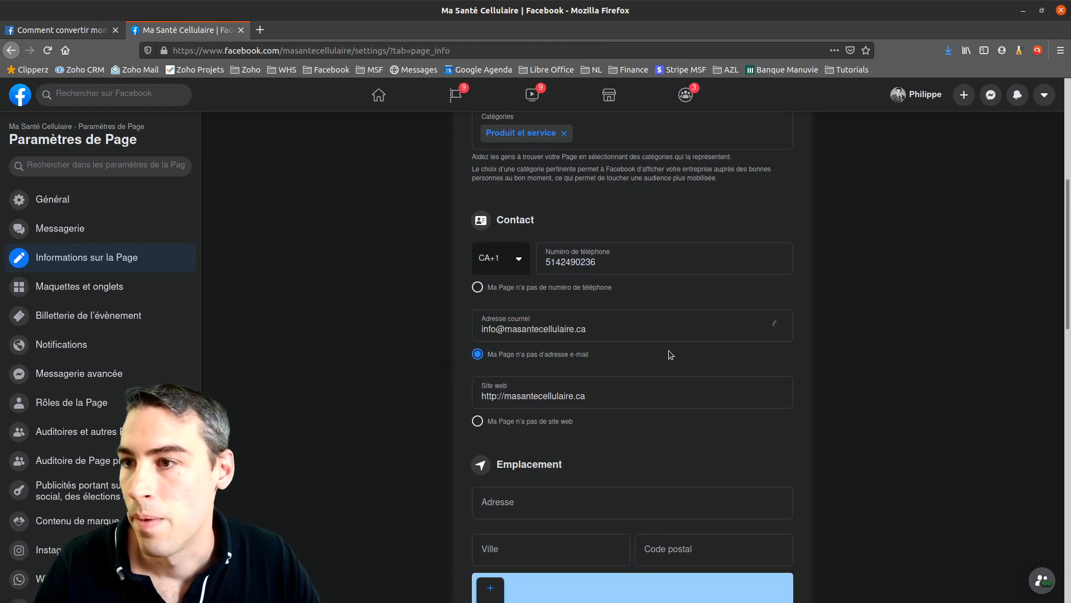
scroll(668, 352, "down", 1)
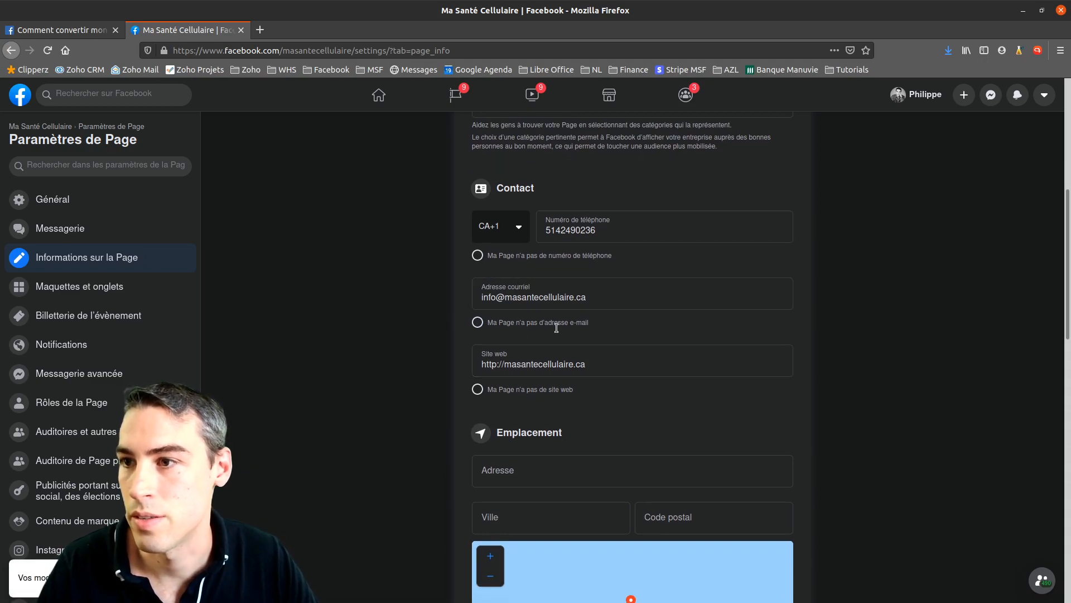
scroll(530, 330, "down", 1)
left_click(483, 333)
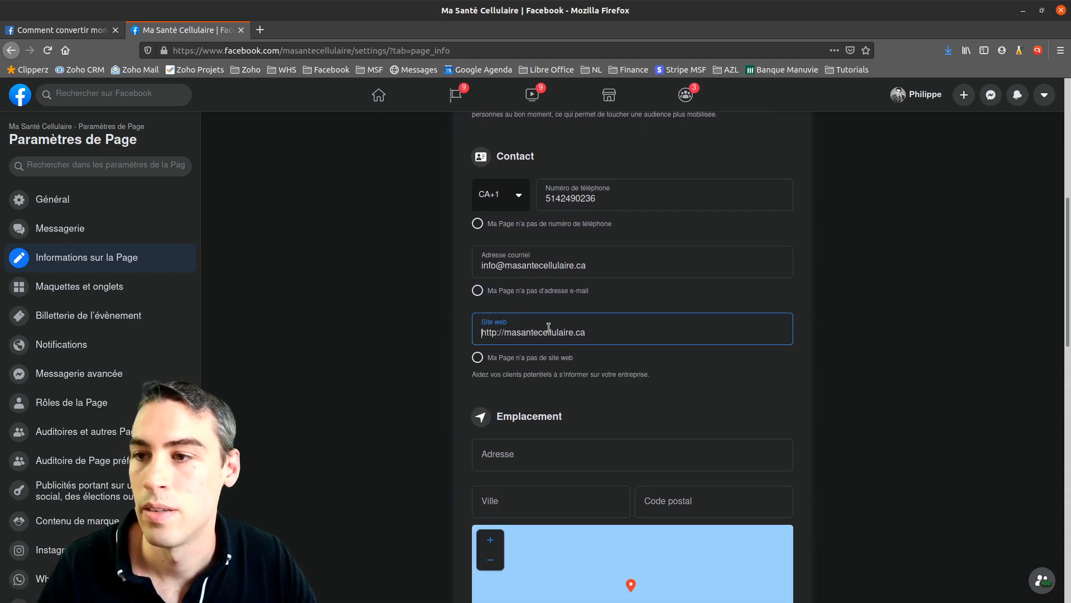
left_click_drag(602, 331, 481, 329)
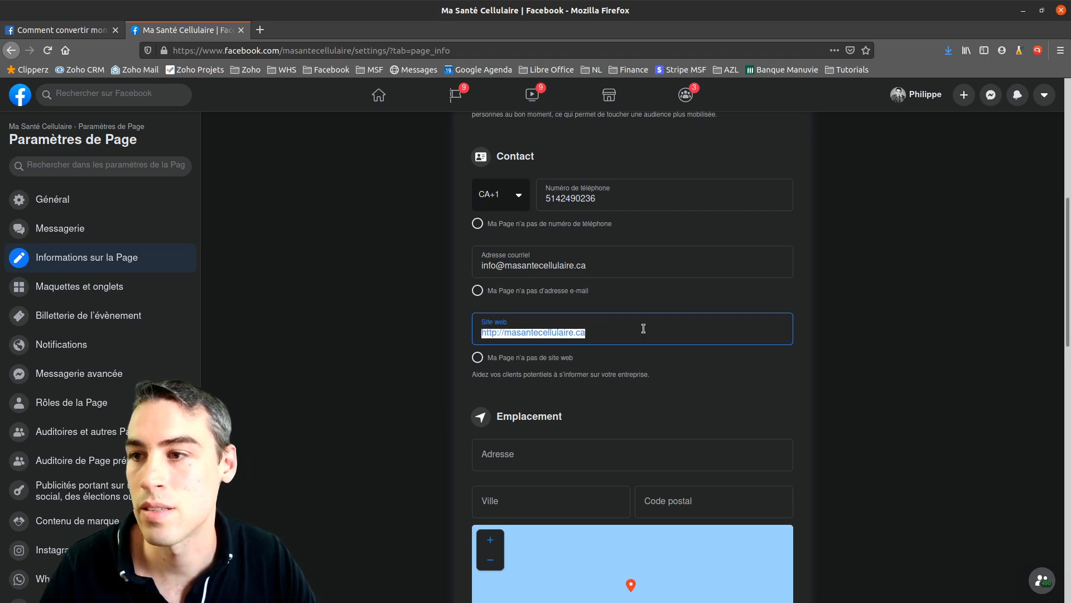
scroll(632, 348, "down", 5)
scroll(625, 345, "down", 3)
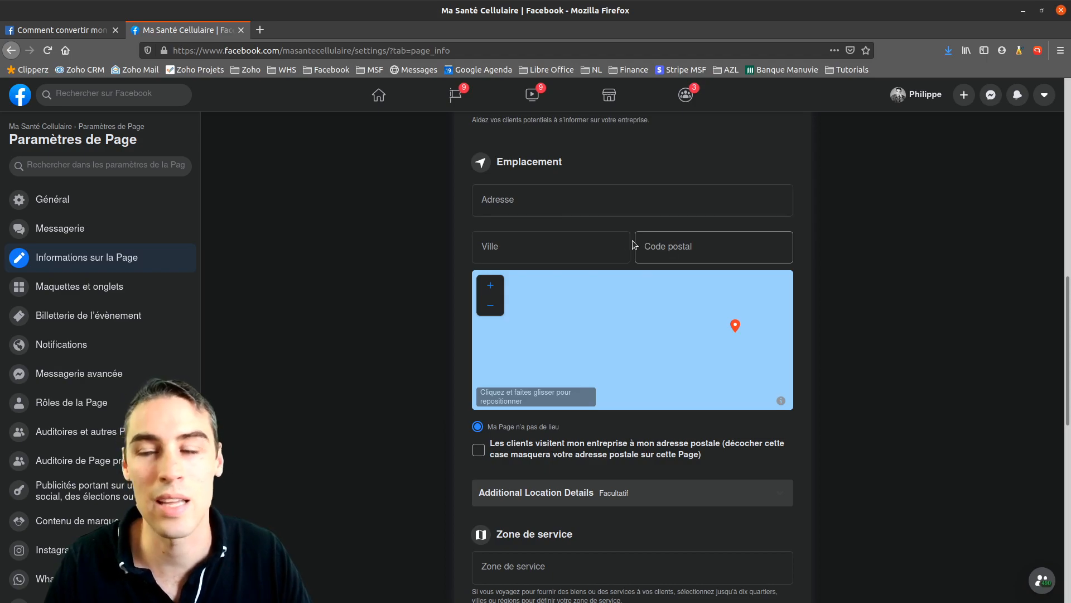
scroll(433, 395, "down", 1)
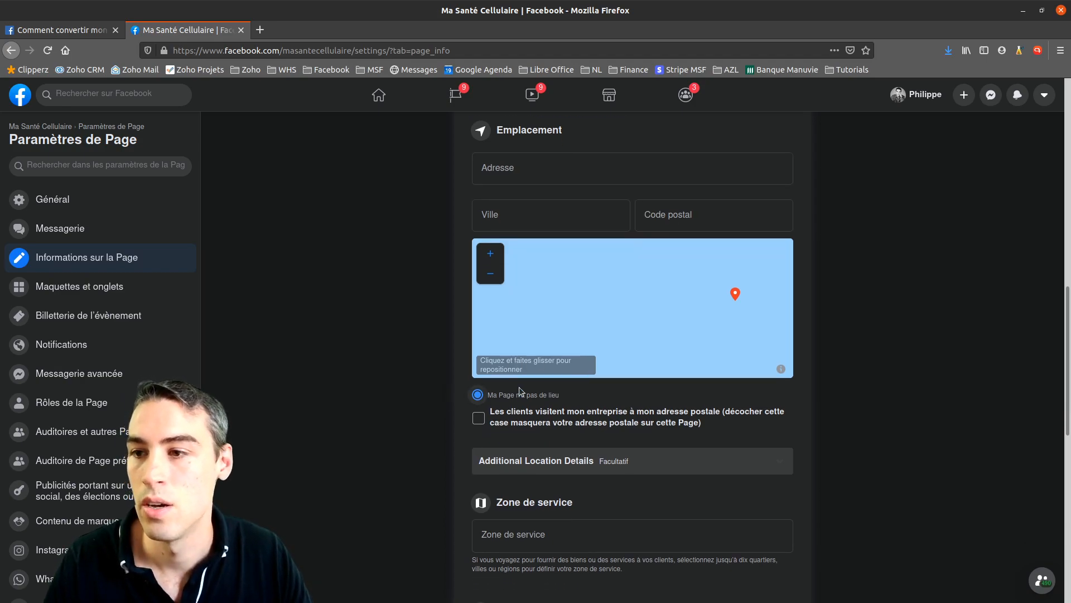
scroll(647, 397, "down", 3)
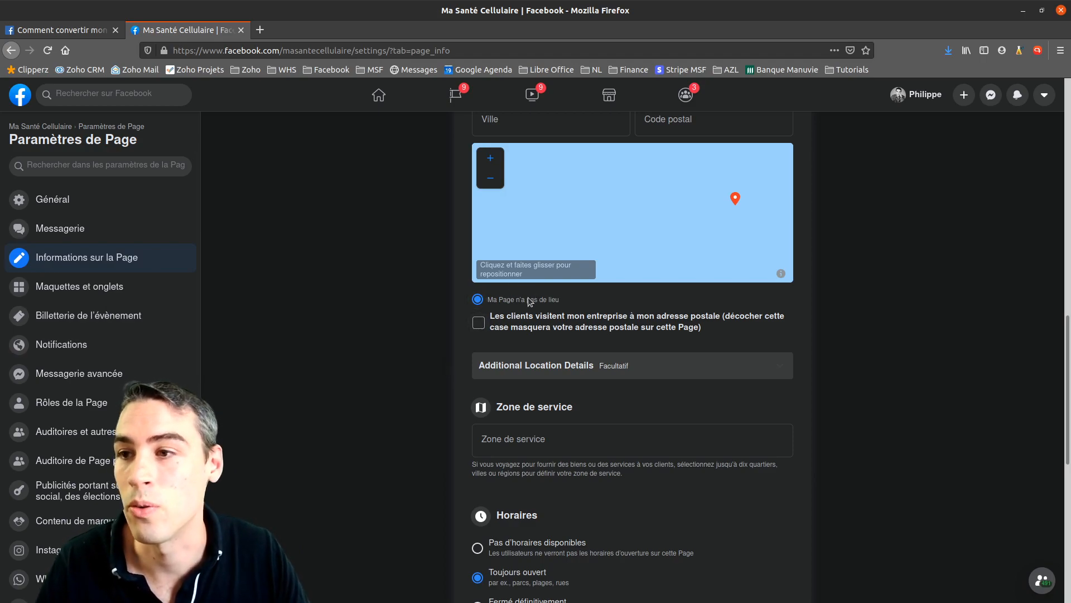
scroll(634, 332, "down", 3)
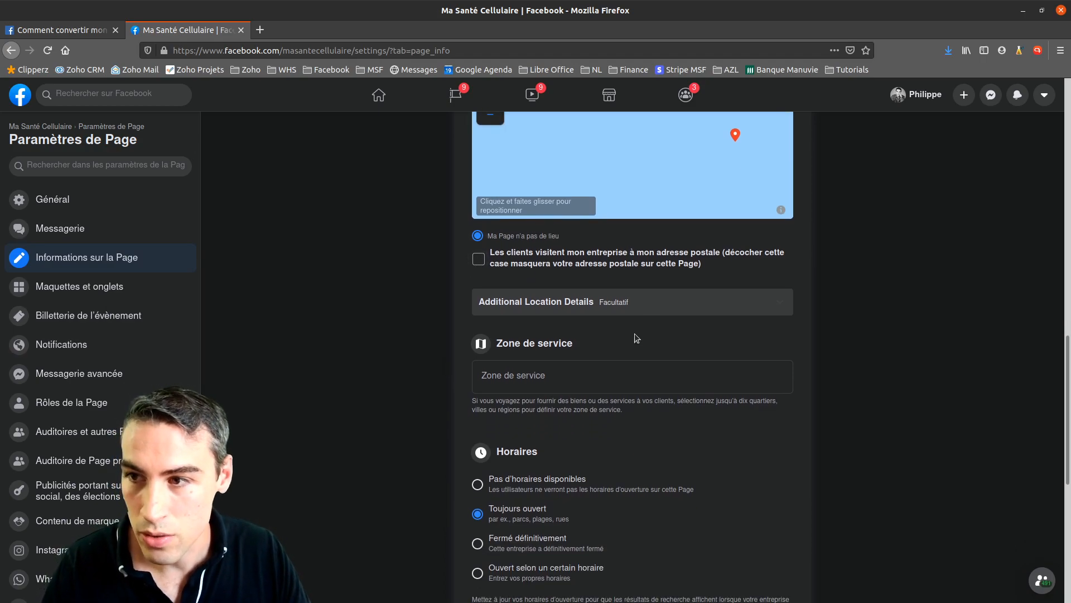
scroll(637, 333, "down", 2)
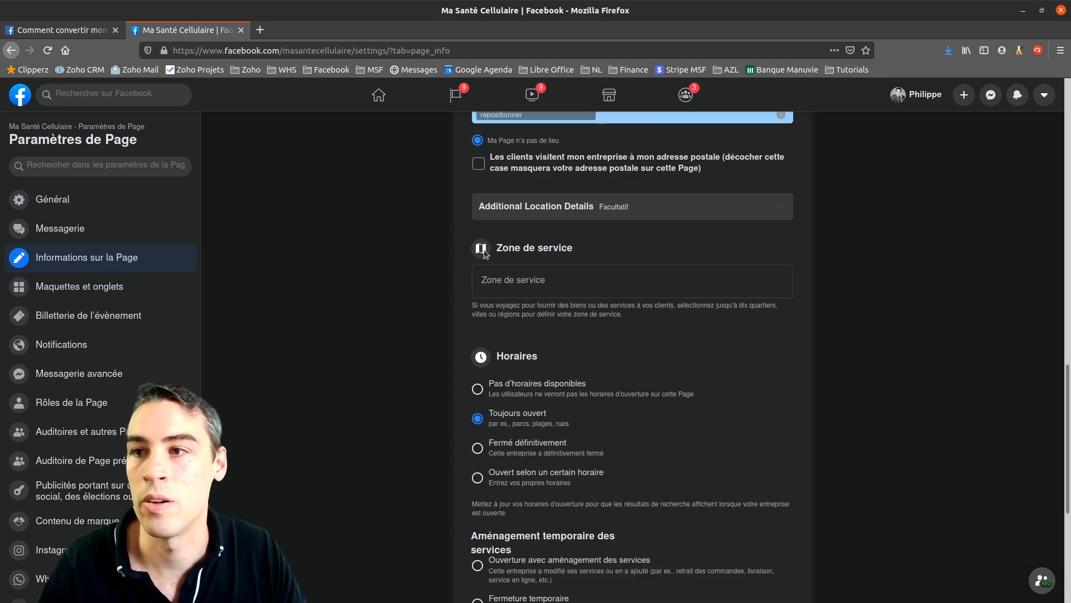
left_click_drag(499, 249, 567, 248)
scroll(551, 319, "down", 2)
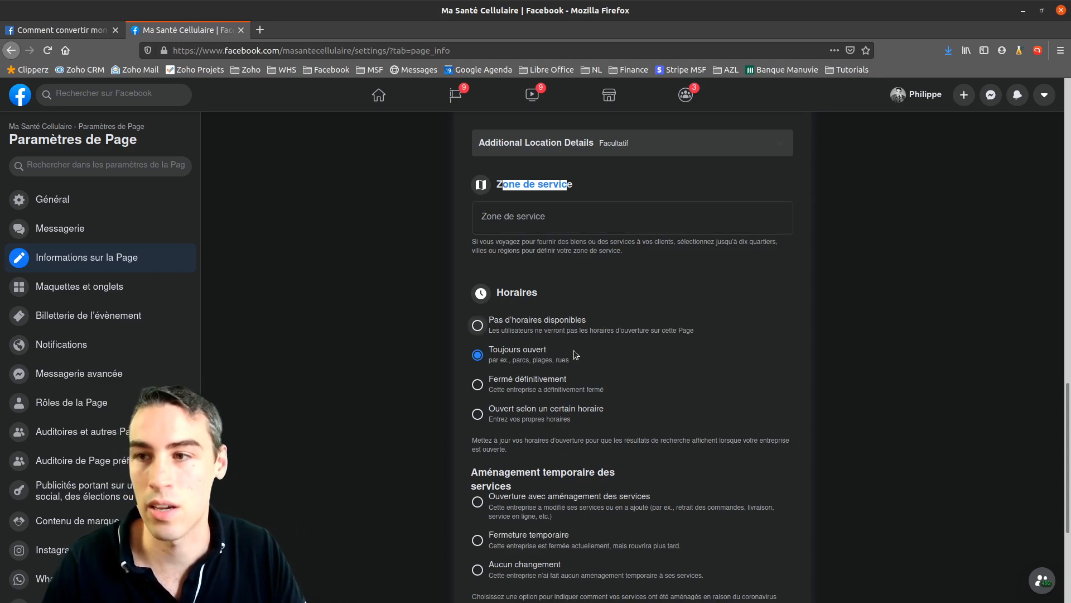
scroll(598, 371, "down", 3)
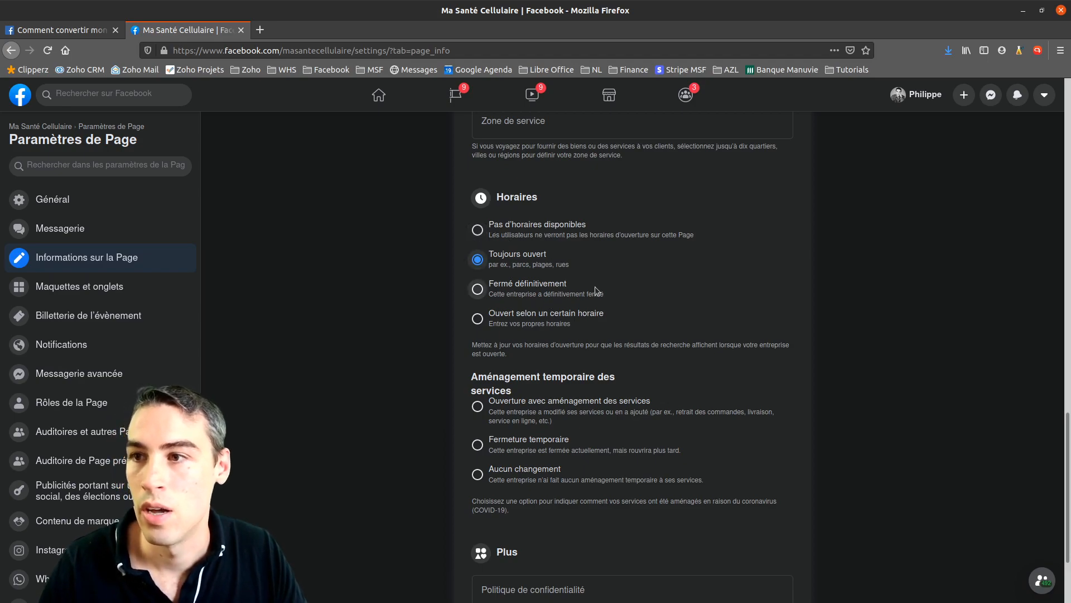
scroll(500, 293, "down", 1)
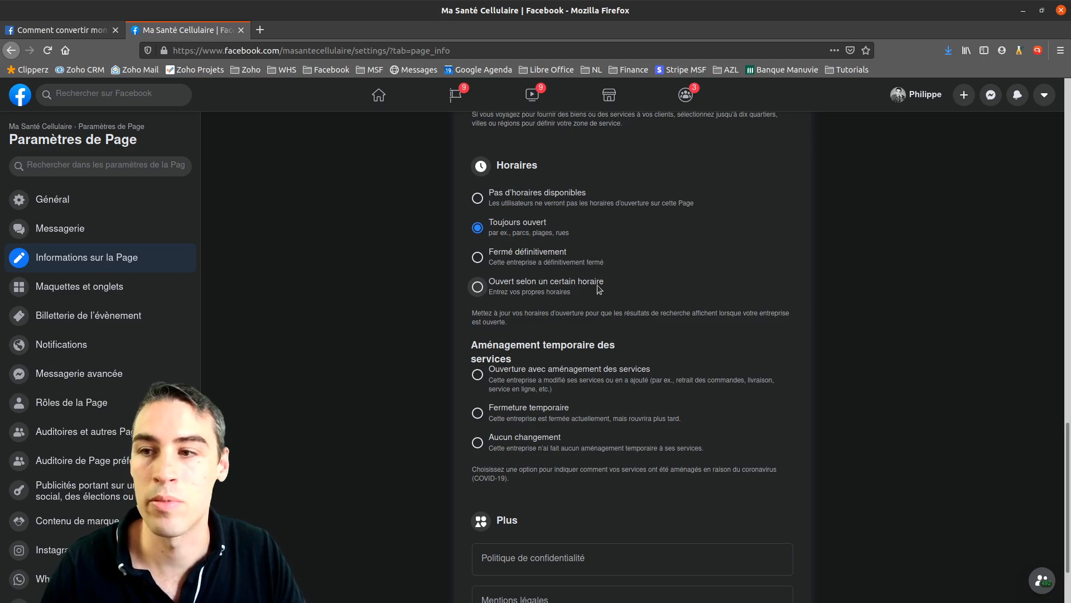
scroll(614, 302, "down", 3)
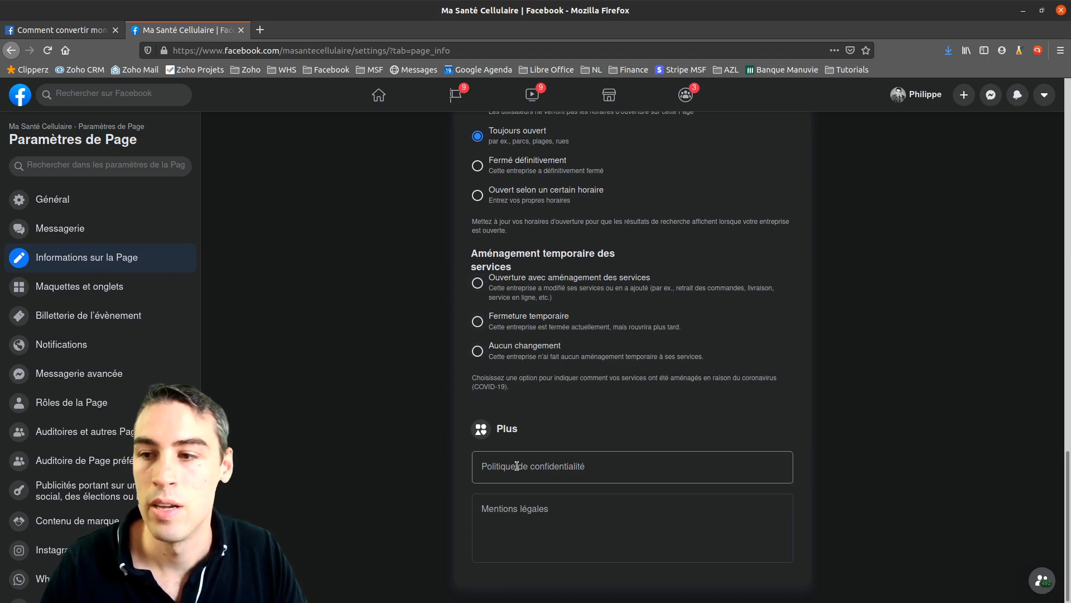
left_click(562, 509)
key("shift+Tab")
key("Tab")
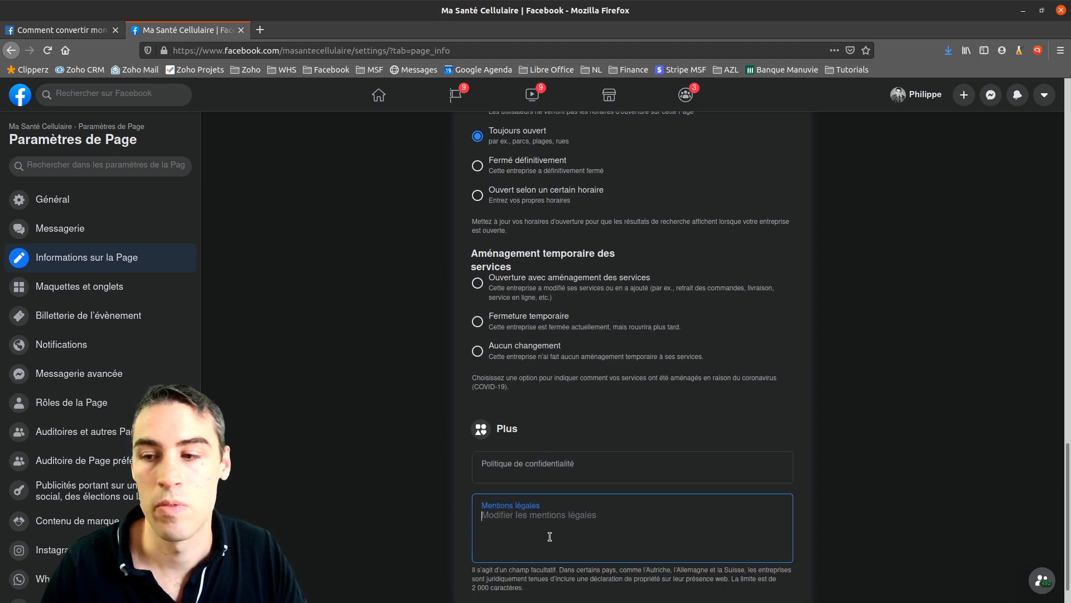
scroll(610, 424, "down", 1)
left_click(639, 440)
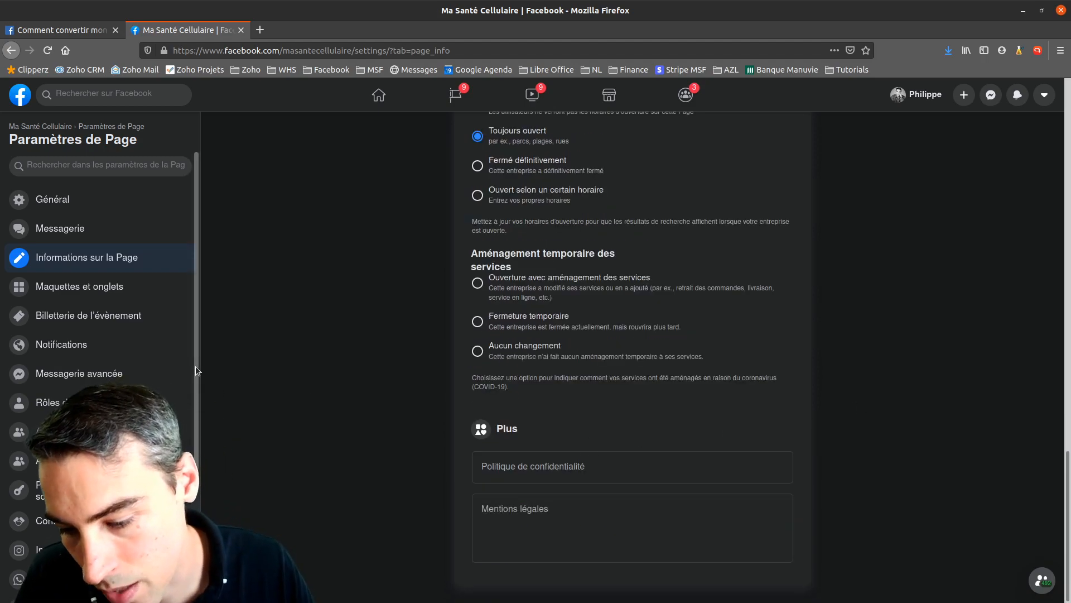
Look at Maquettes et onglets, then view the Page home and its Plus tab menu
left_click(84, 286)
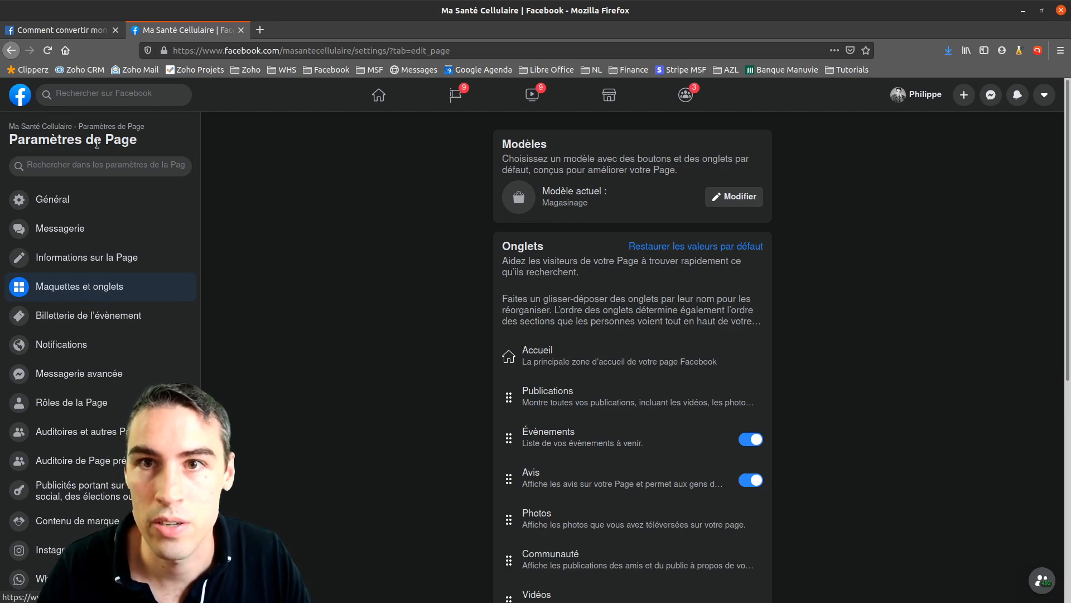
left_click(63, 128)
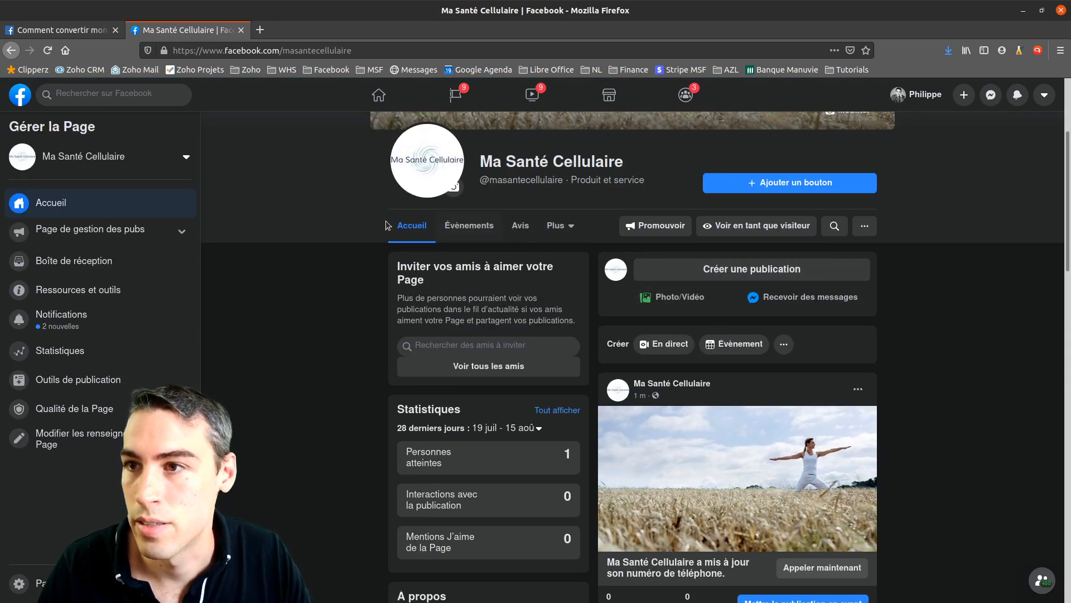
left_click(557, 226)
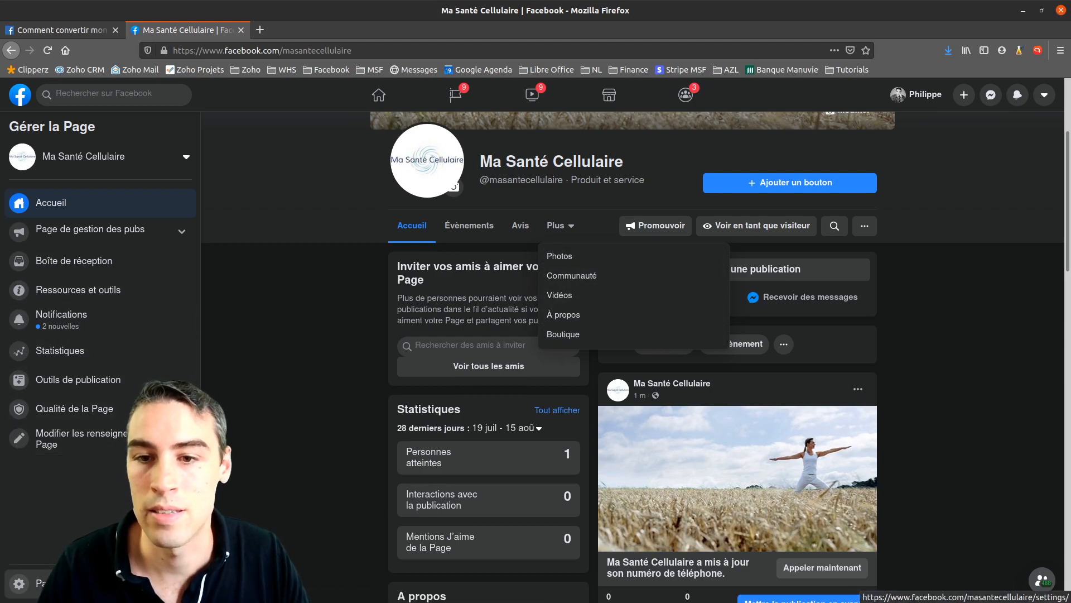
Return to Maquettes et onglets and scroll through the Onglets list
left_click(33, 583)
left_click(95, 283)
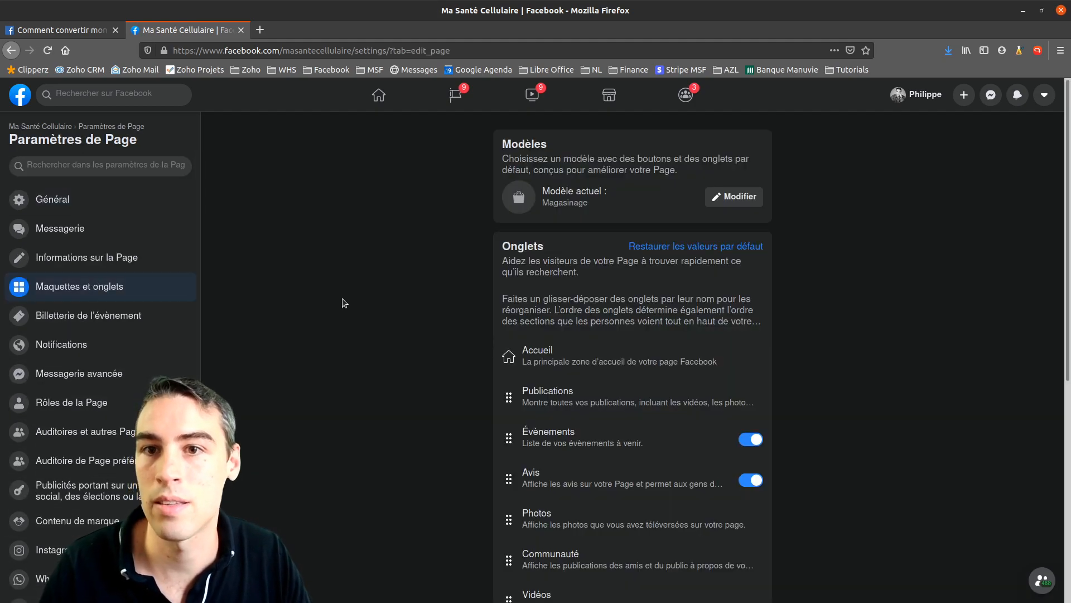
scroll(485, 294, "down", 3)
scroll(430, 290, "down", 1)
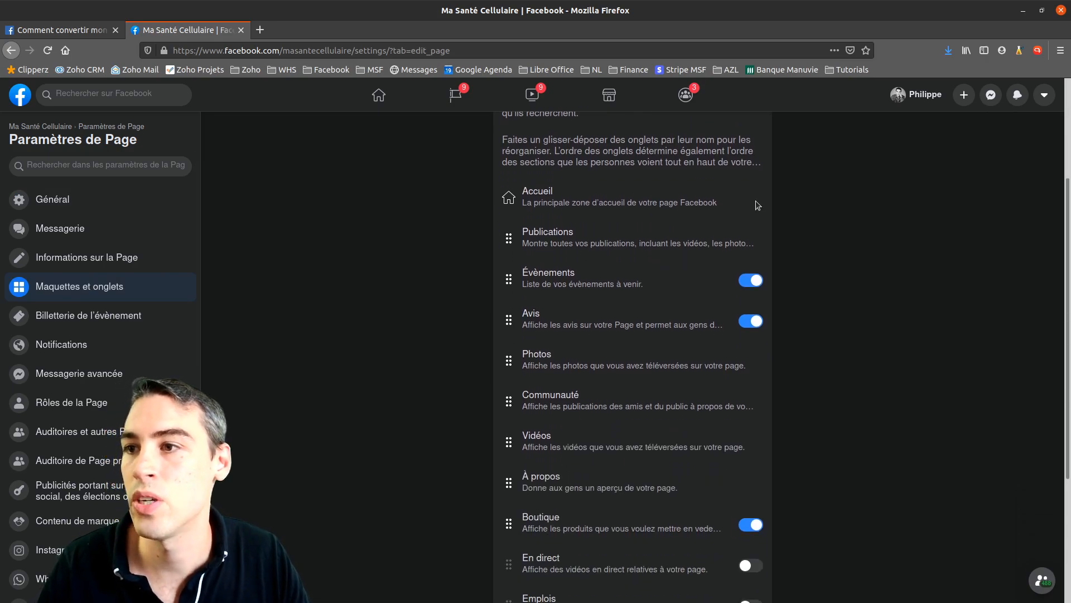
scroll(567, 220, "down", 1)
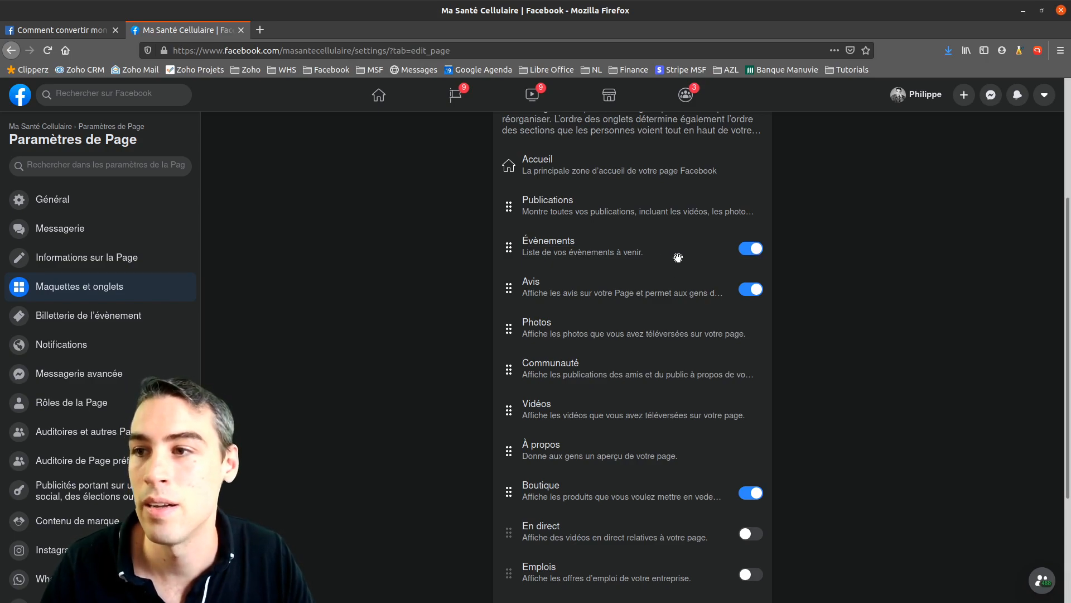
scroll(698, 246, "down", 2)
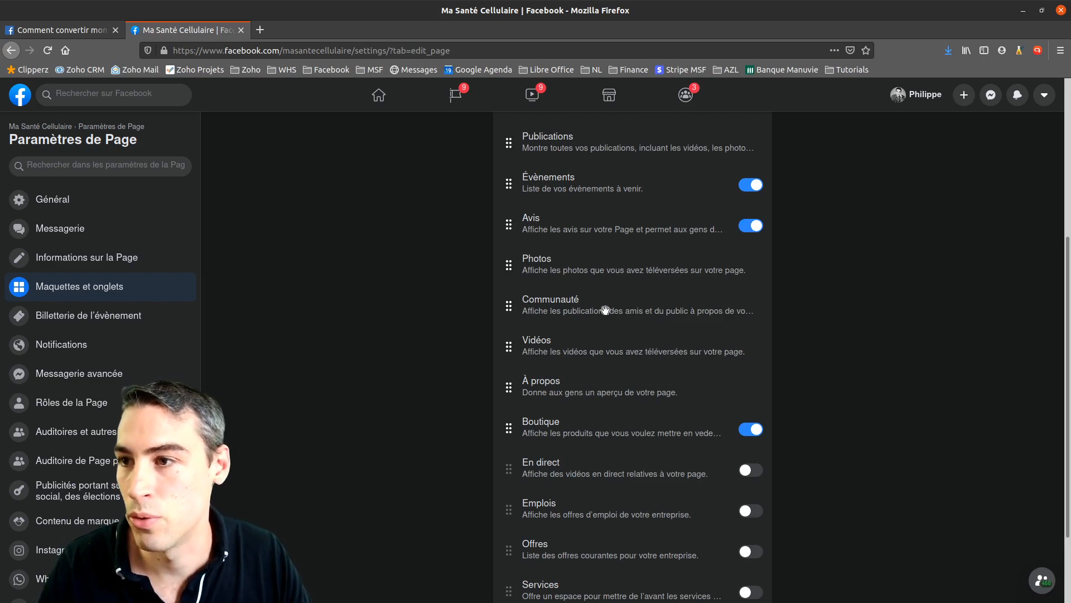
scroll(585, 297, "down", 3)
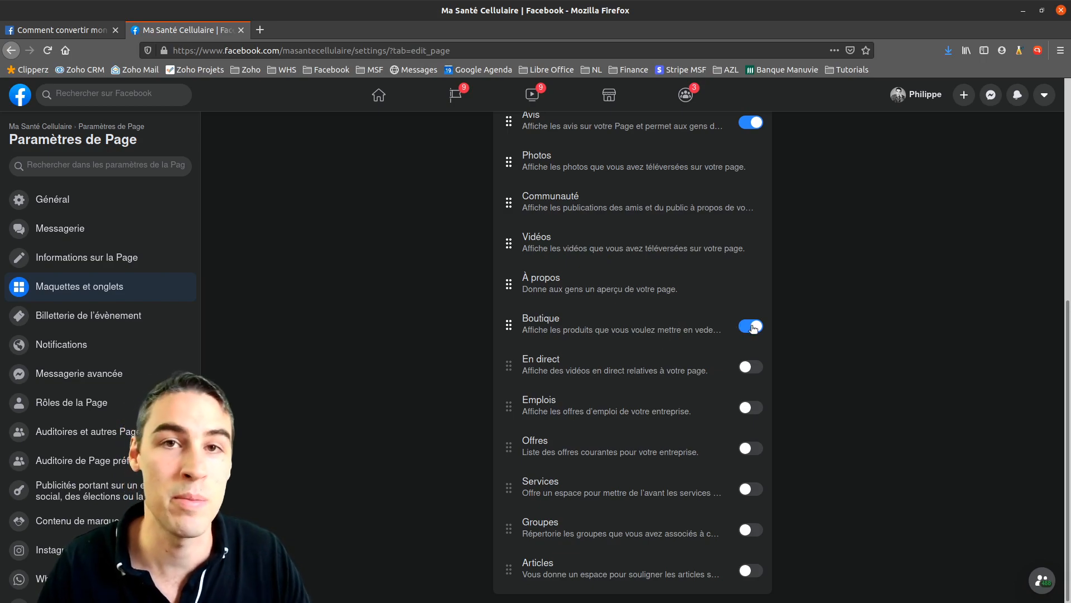
Switch off the Boutique tab so only Événements and Avis stay on
left_click(752, 327)
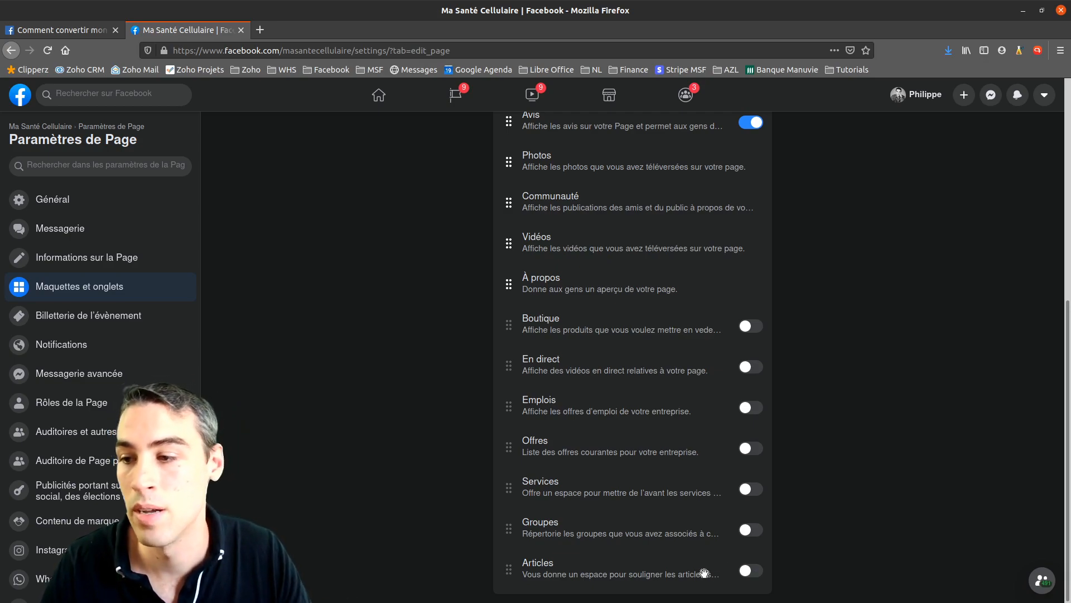
scroll(729, 518, "up", 5)
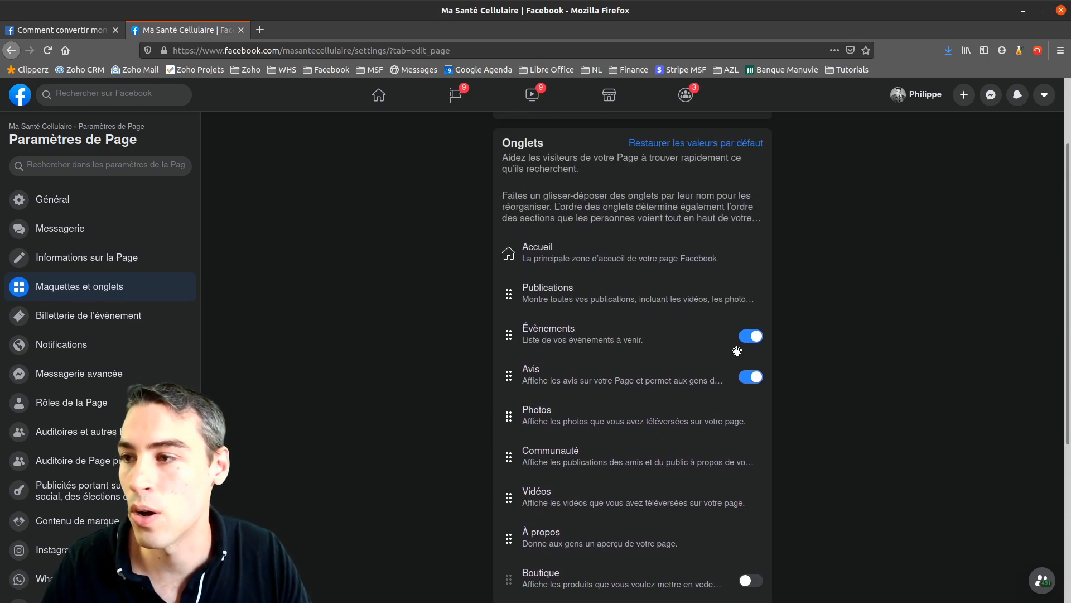
scroll(752, 385, "down", 5)
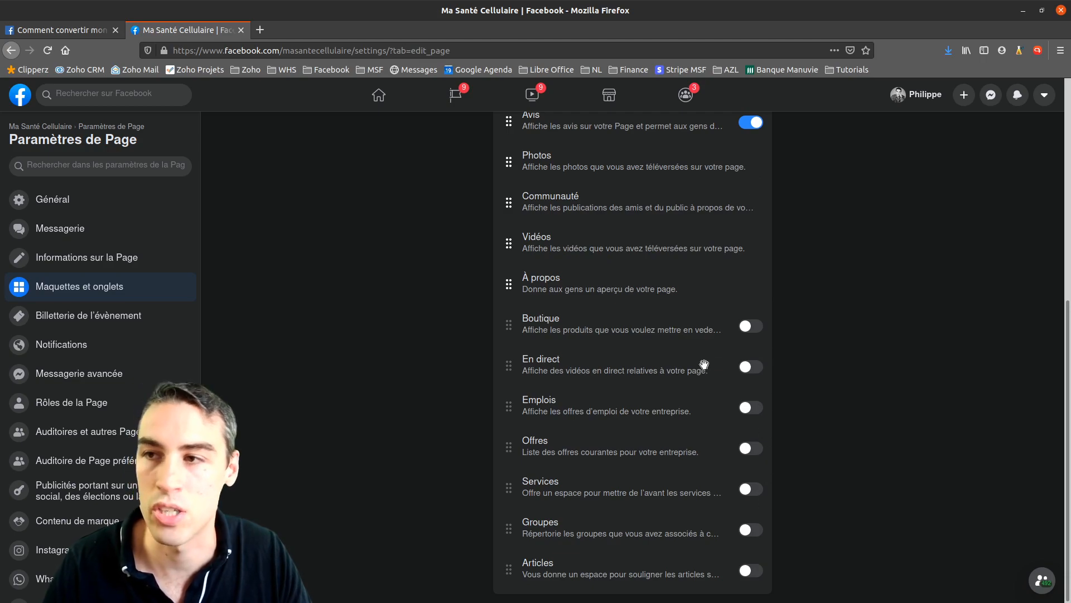
scroll(697, 363, "up", 3)
scroll(684, 256, "down", 2)
scroll(727, 212, "up", 2)
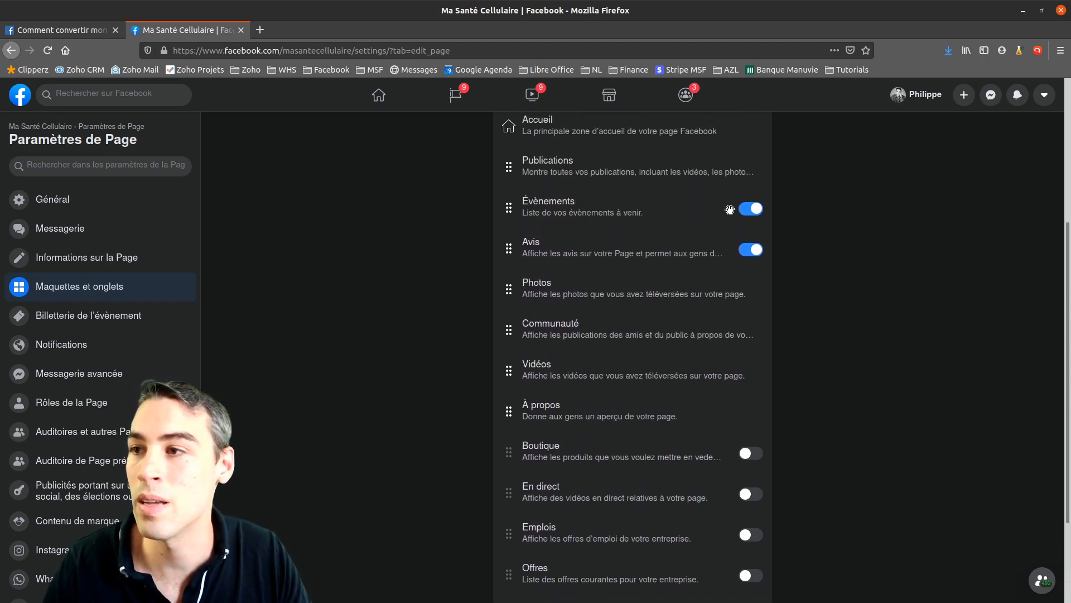
scroll(732, 227, "up", 2)
scroll(754, 313, "down", 2)
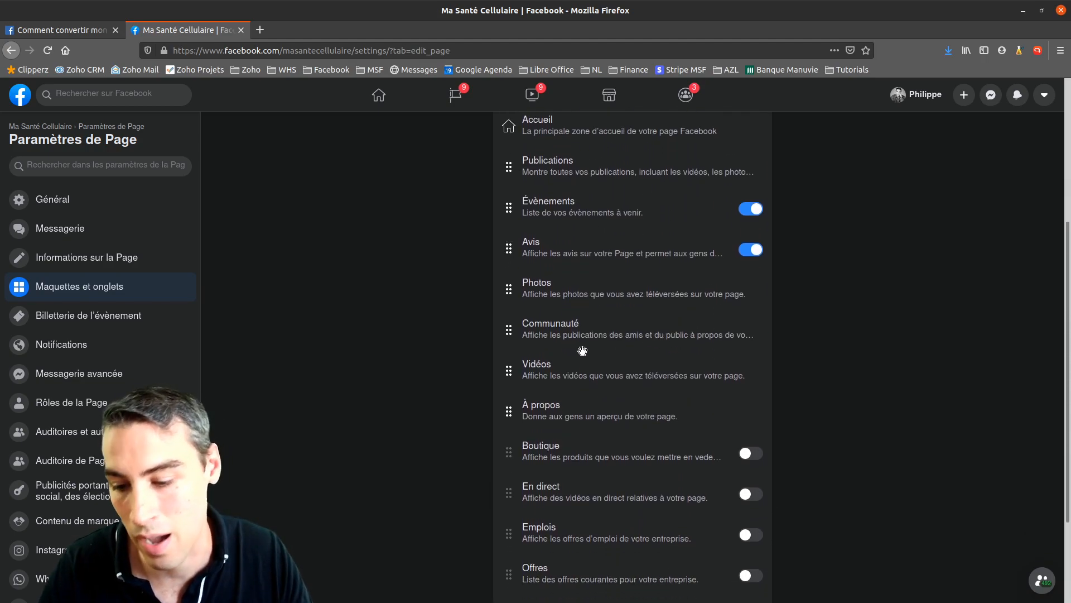
Open the Notifications section of Paramètres de Page
left_click(62, 345)
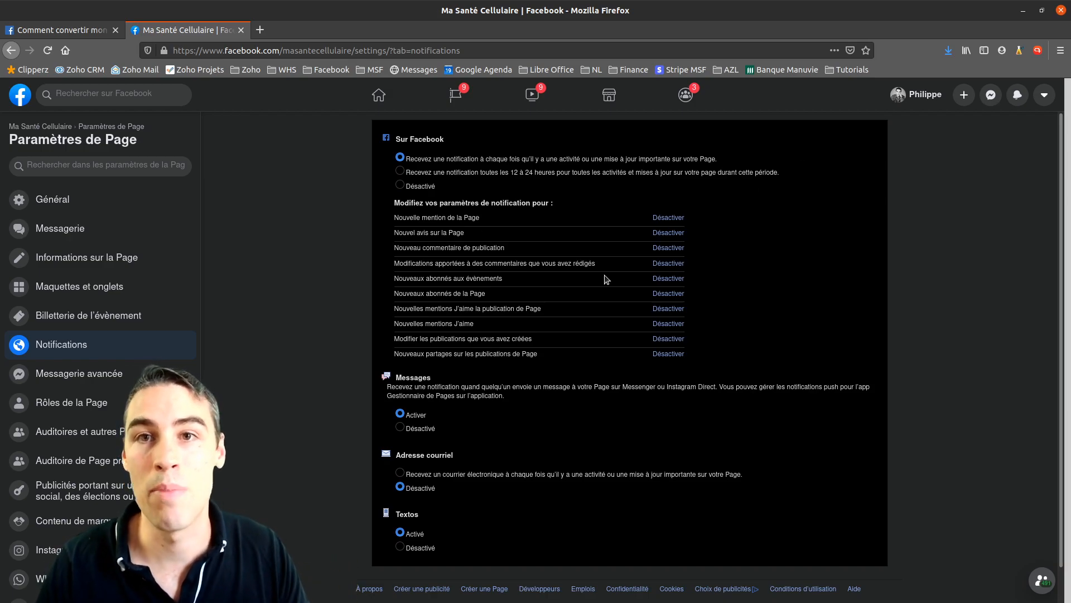
View the Ma Santé Cellulaire Page and its cover, then open the general Page settings
left_click(42, 128)
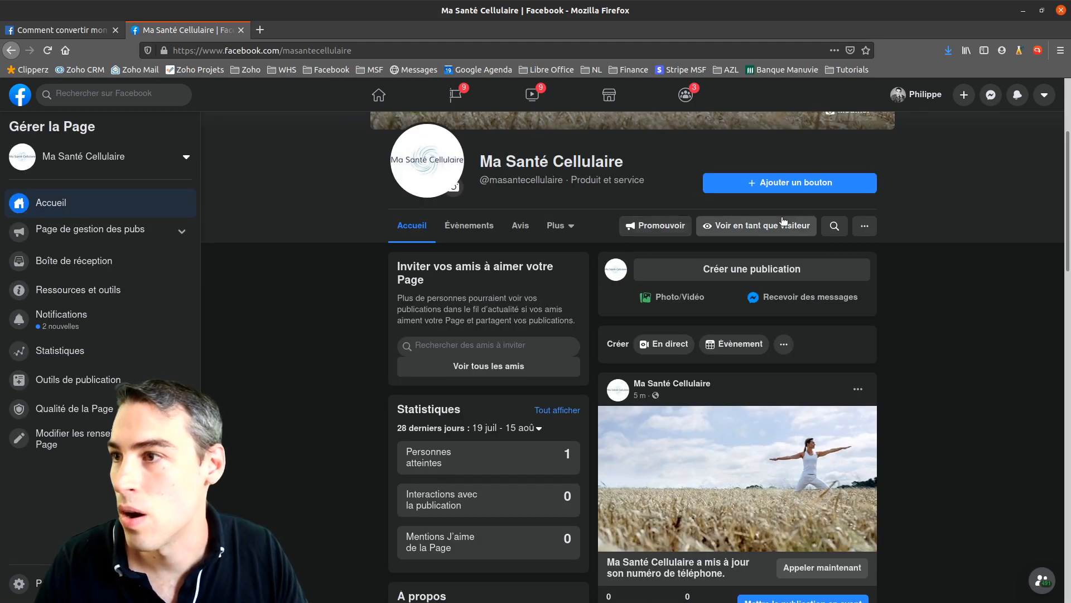
scroll(548, 281, "up", 3)
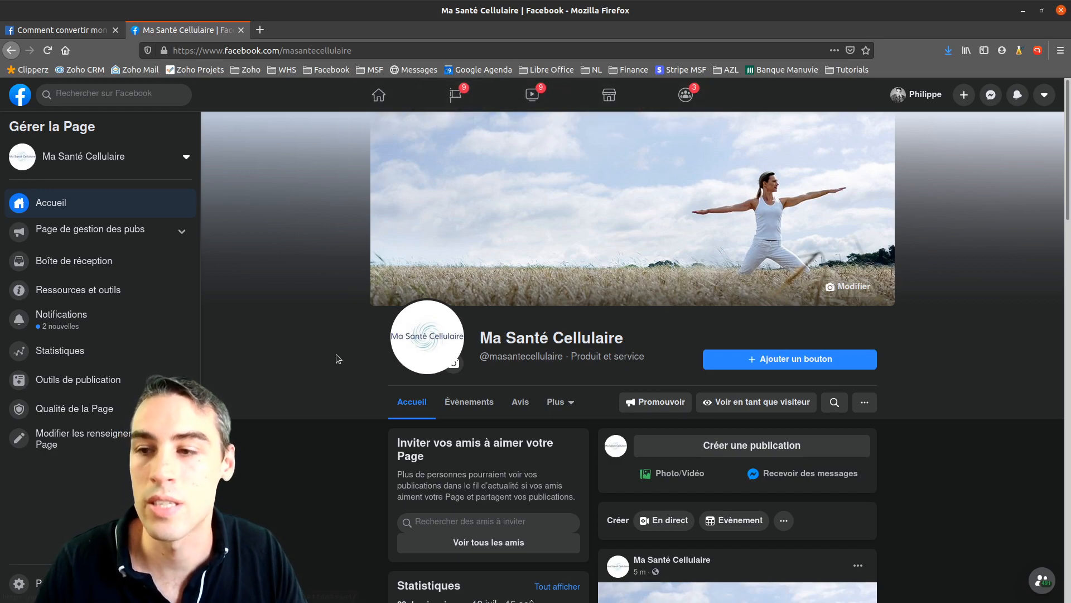
scroll(292, 325, "down", 2)
left_click(35, 583)
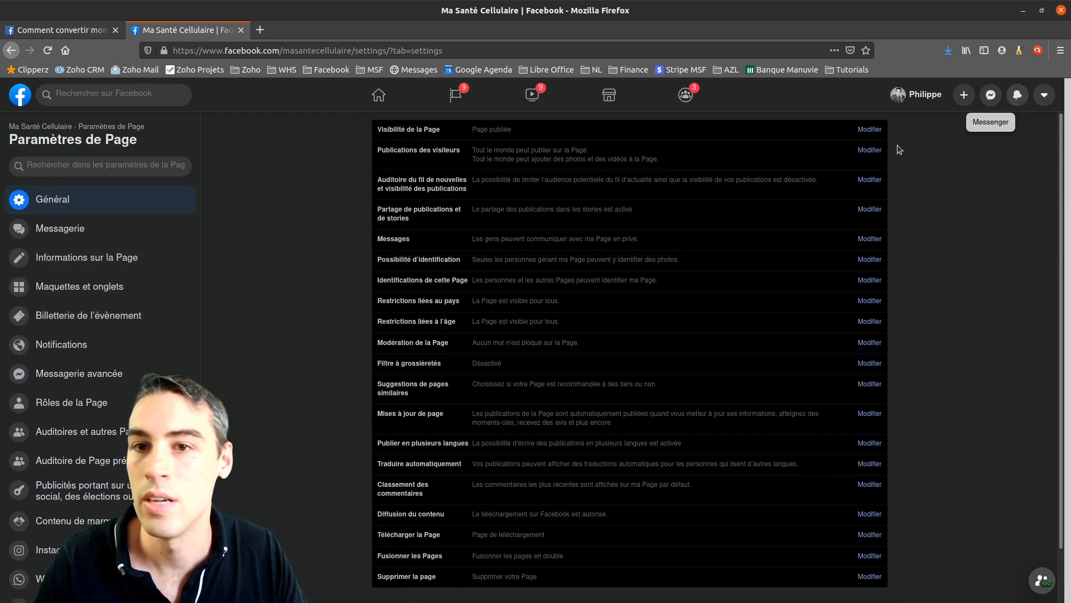
Glance at Maquettes et onglets, then go back to Notifications
left_click(72, 287)
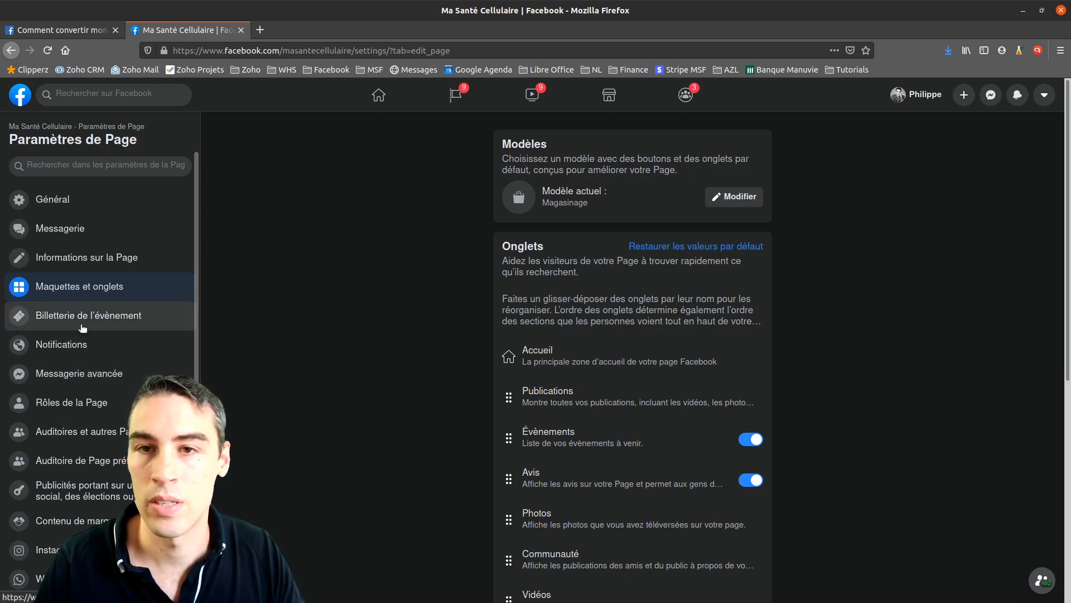
left_click(79, 346)
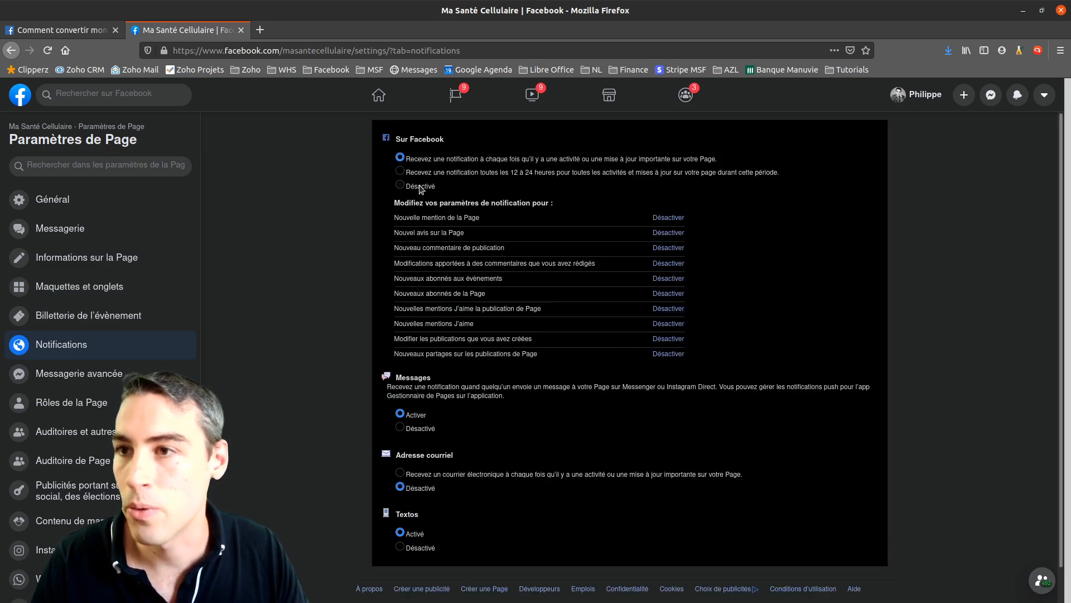
Set Textos notifications to Désactivé, keeping activity and message alerts on
scroll(564, 329, "down", 1)
scroll(498, 231, "up", 1)
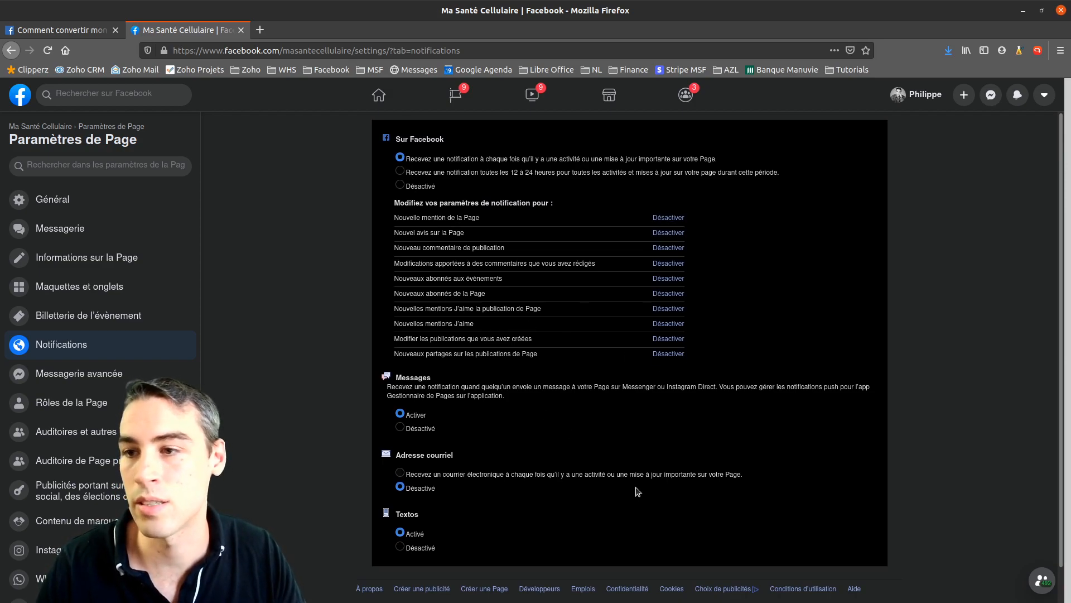
scroll(530, 368, "down", 1)
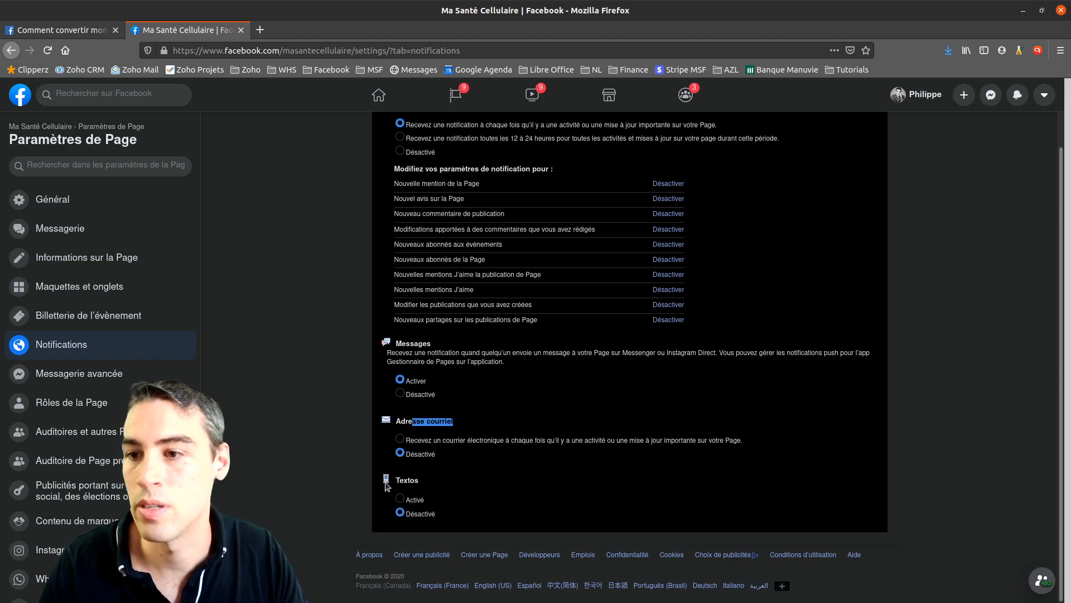
left_click(942, 319)
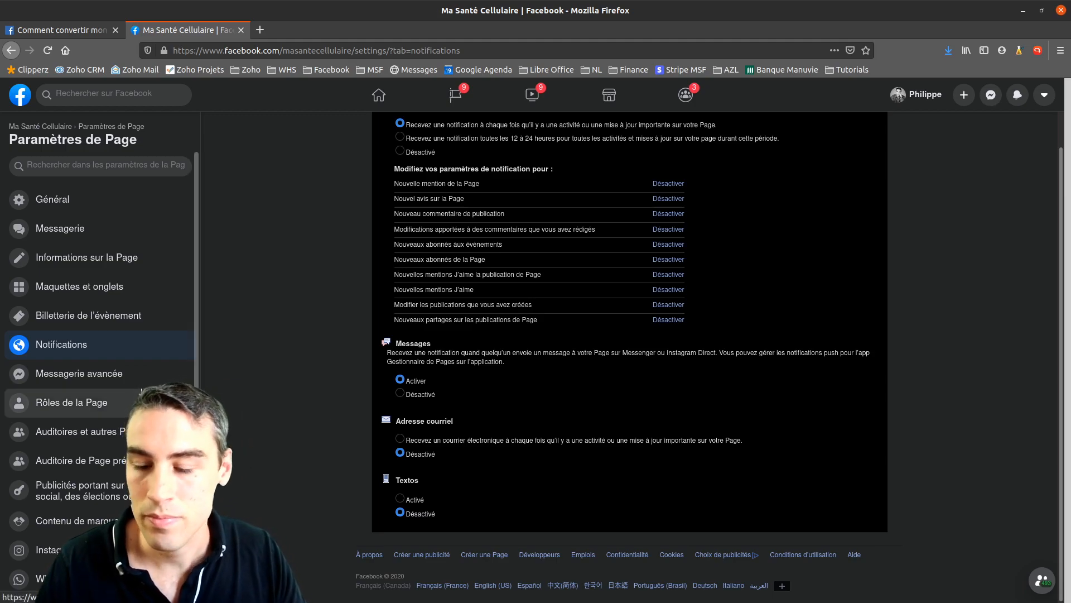
Look through the Messagerie avancée settings, then bring up the Rôles de la Page section
left_click(83, 371)
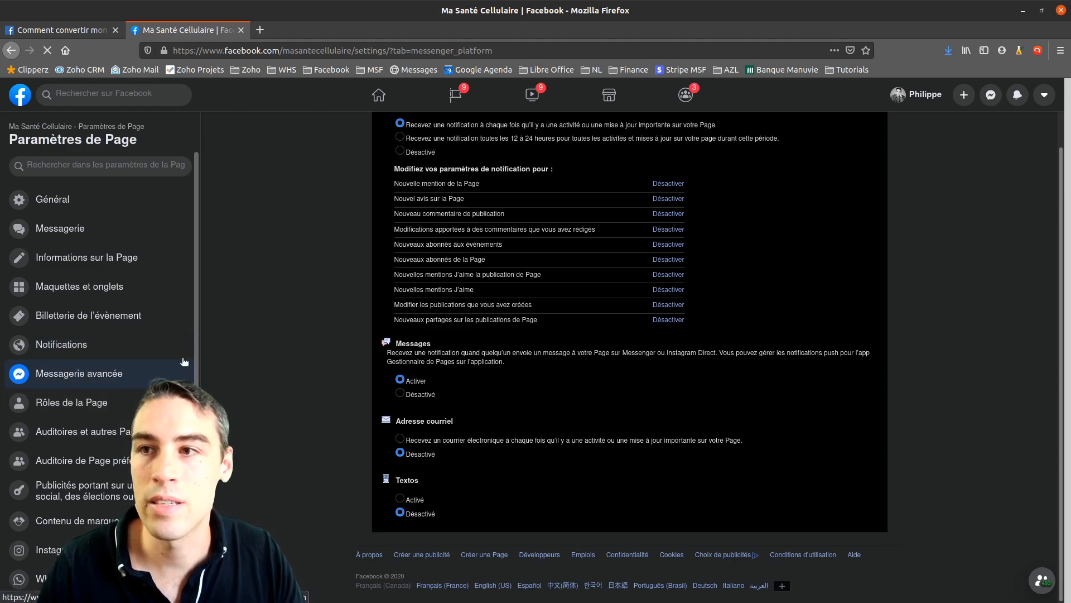
scroll(588, 433, "down", 5)
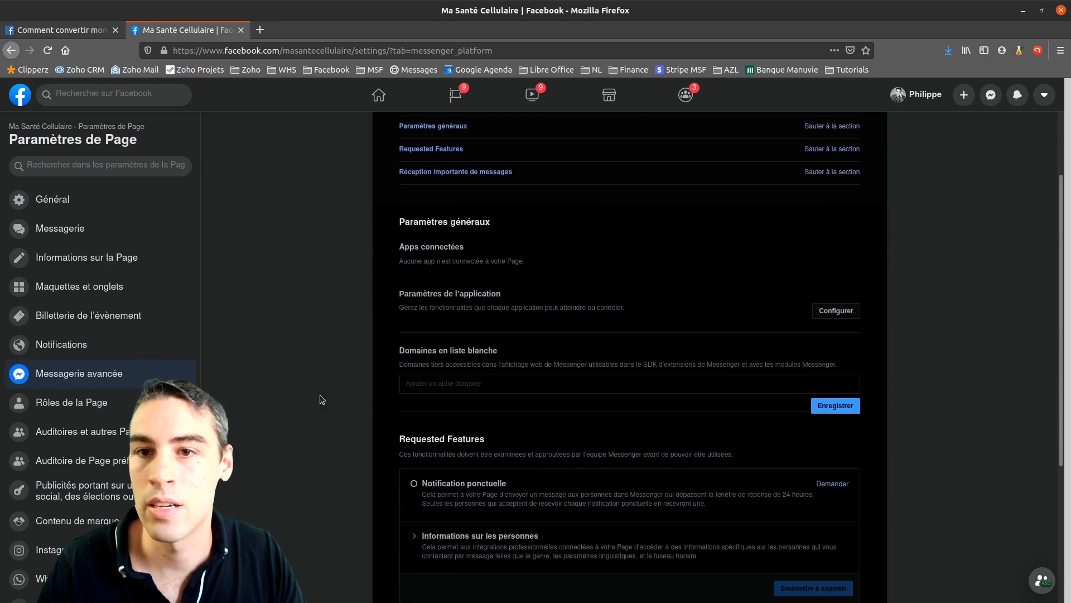
scroll(486, 410, "up", 5)
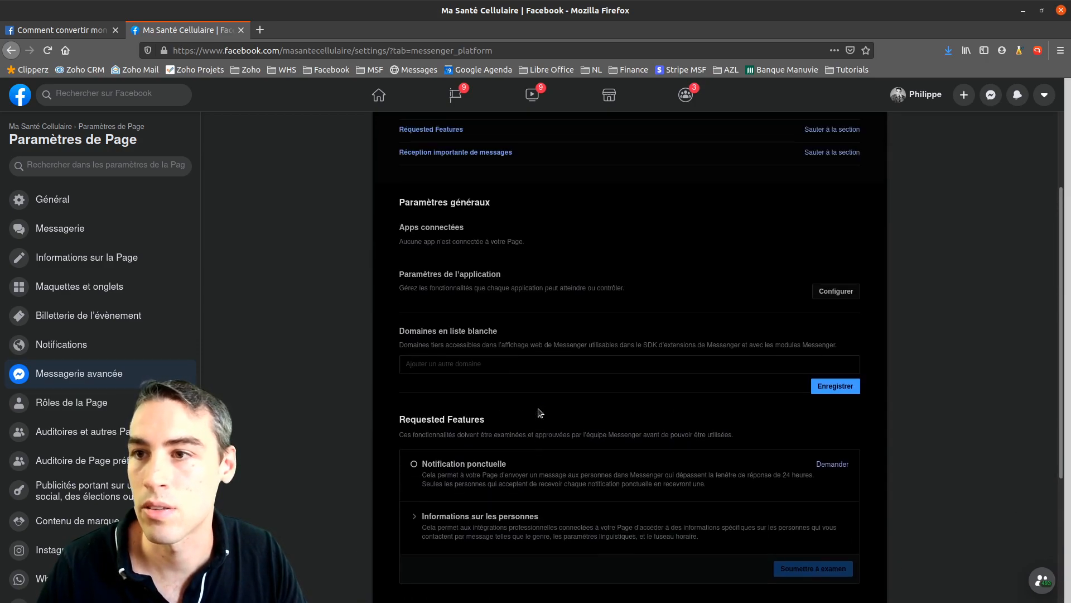
scroll(441, 370, "down", 3)
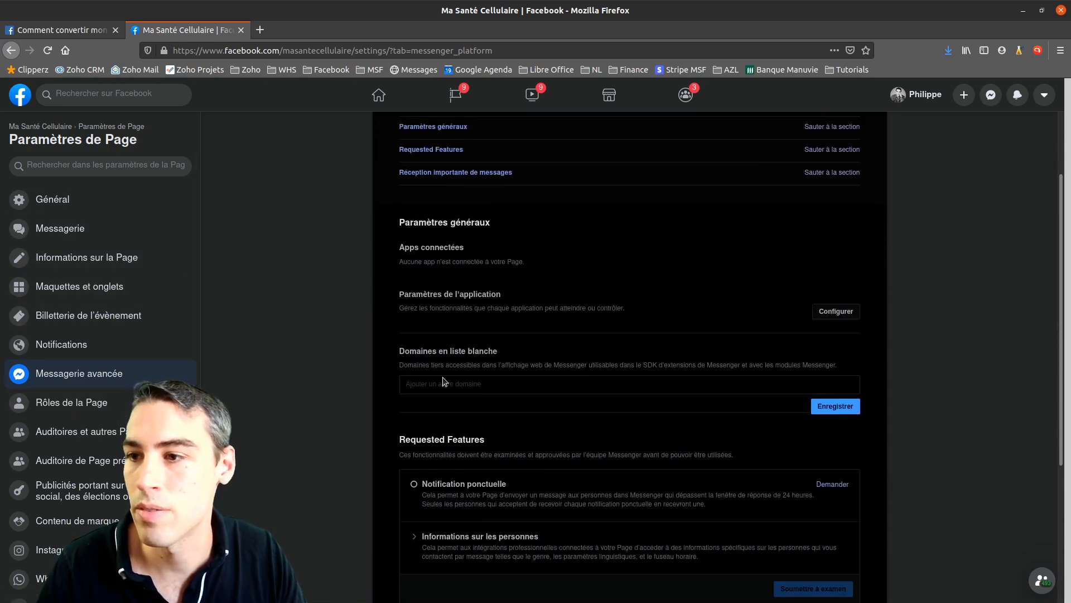
left_click(50, 412)
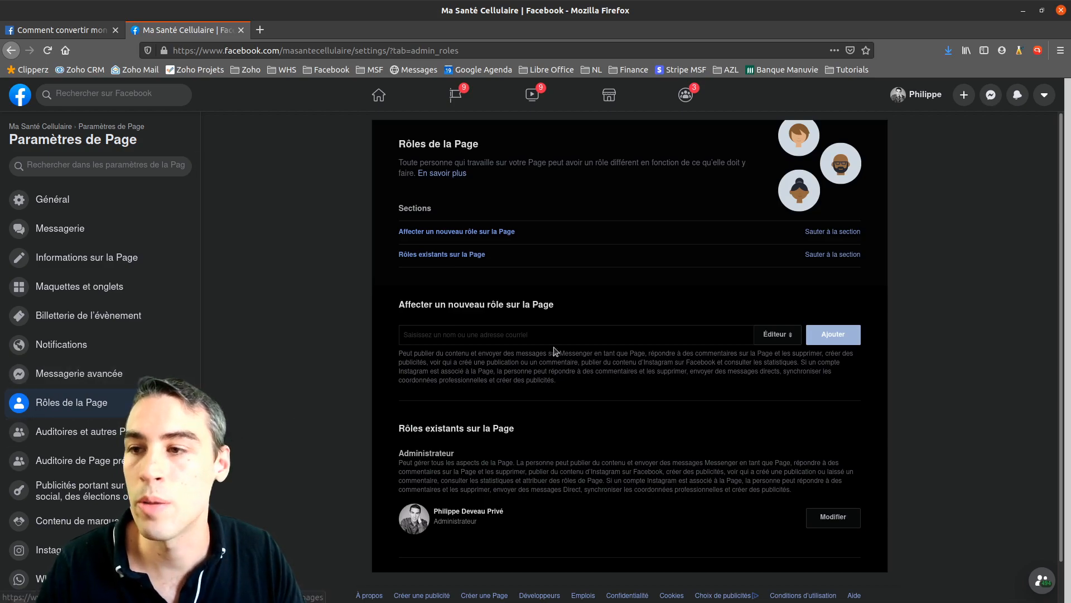
scroll(620, 363, "down", 1)
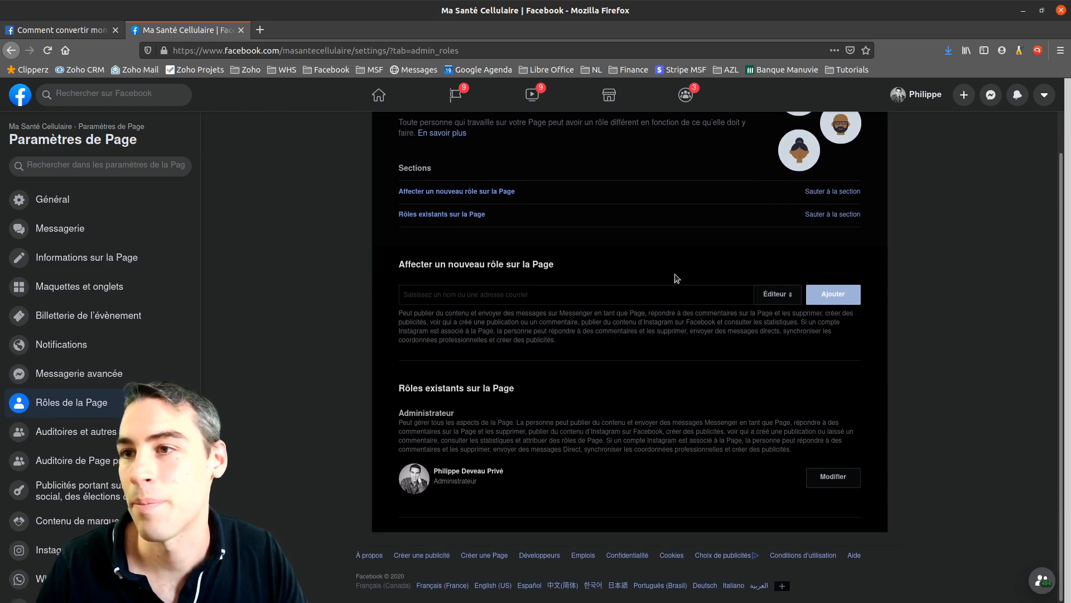
scroll(674, 278, "up", 1)
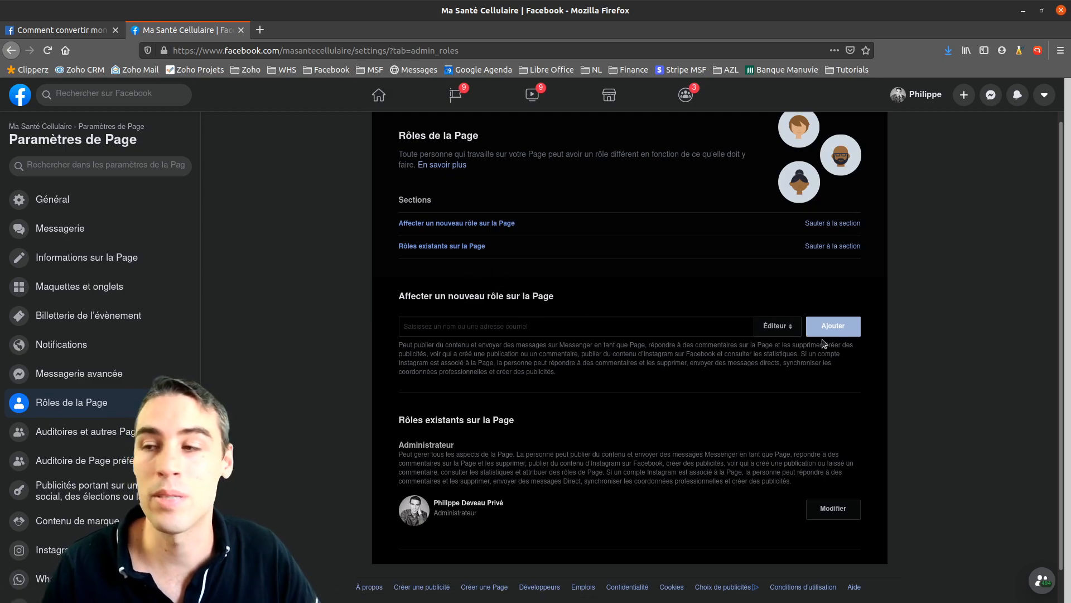
left_click(789, 332)
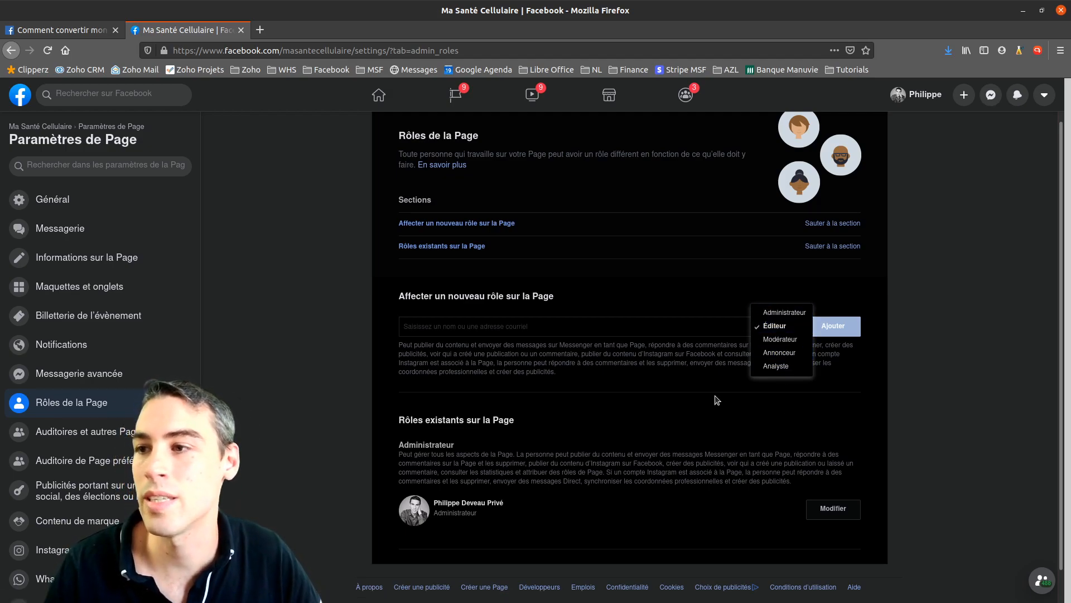
Compare the Modérateur and Annonceur permissions in the new-role dropdown
left_click(775, 330)
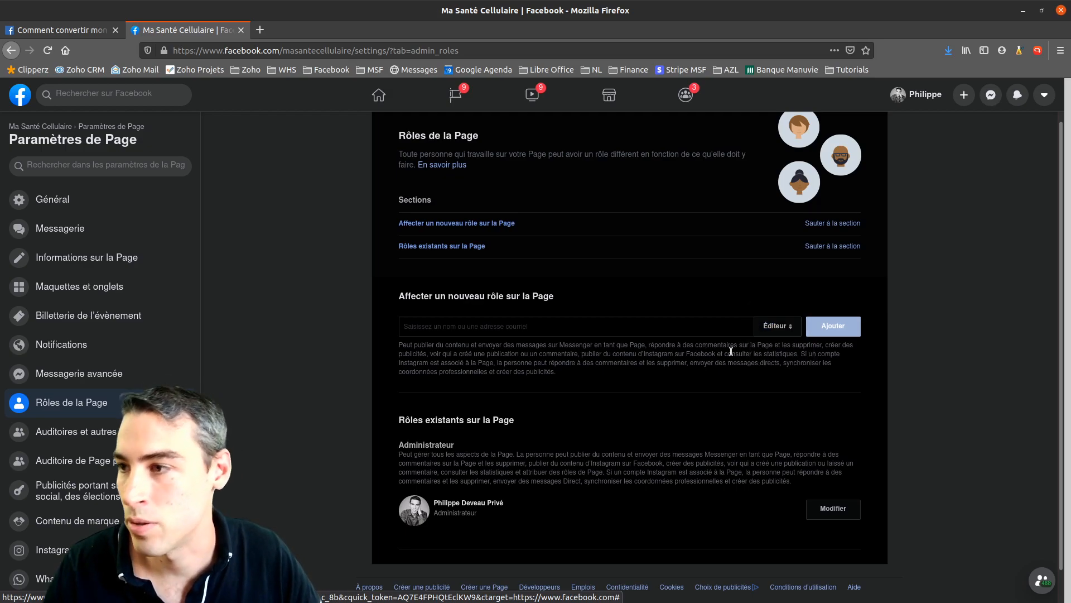
left_click(781, 326)
left_click(781, 339)
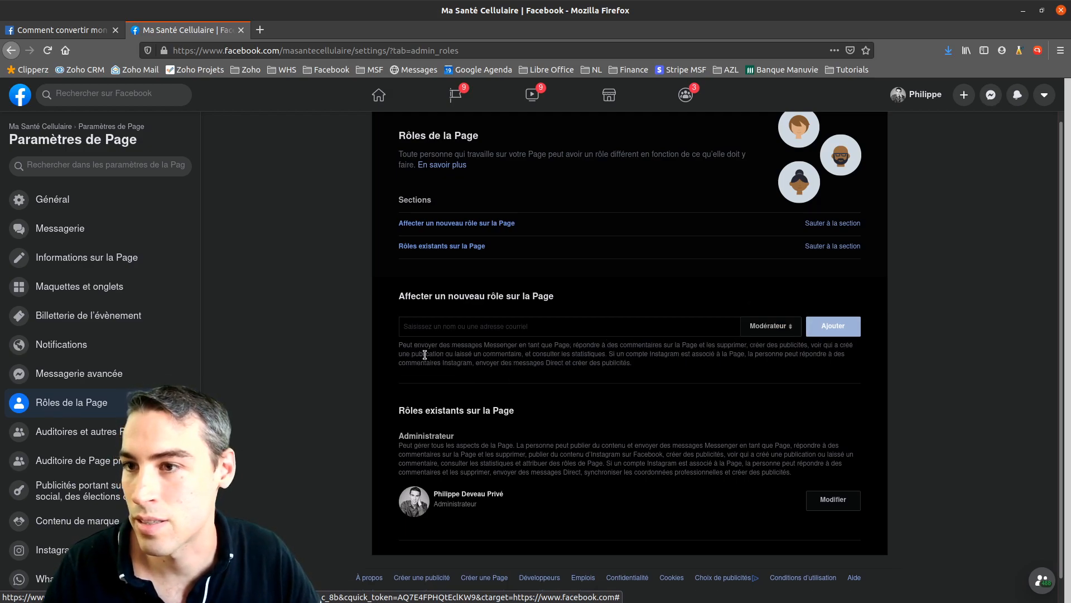
left_click_drag(442, 350, 745, 354)
left_click(776, 327)
left_click(752, 346)
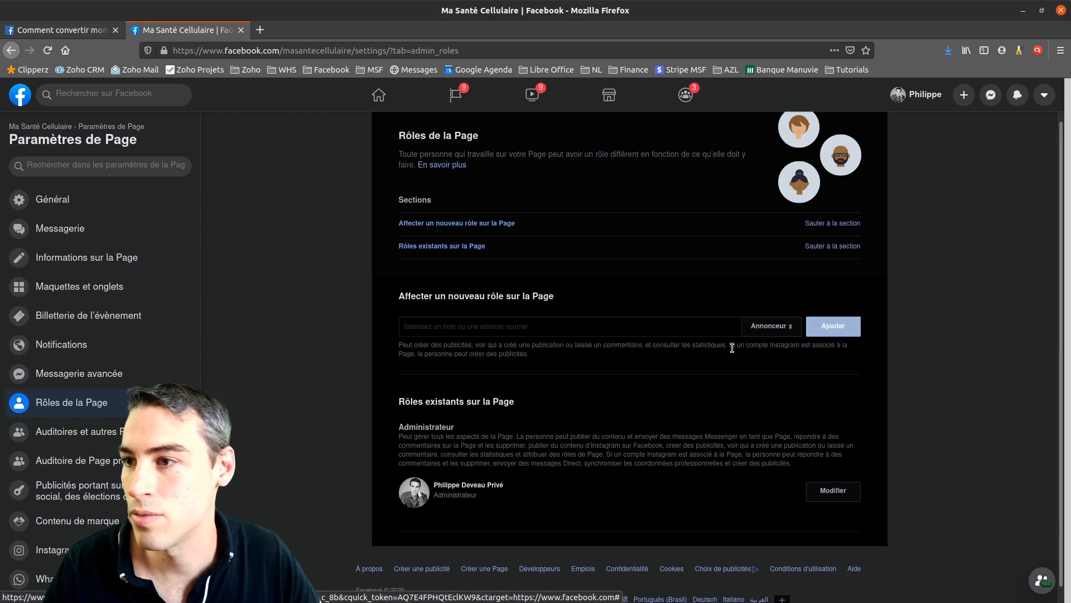
left_click_drag(403, 346, 531, 356)
left_click(786, 351)
Review the Analyste permissions, then set the new role back to Administrateur
left_click(771, 326)
left_click(758, 340)
left_click_drag(460, 346, 737, 347)
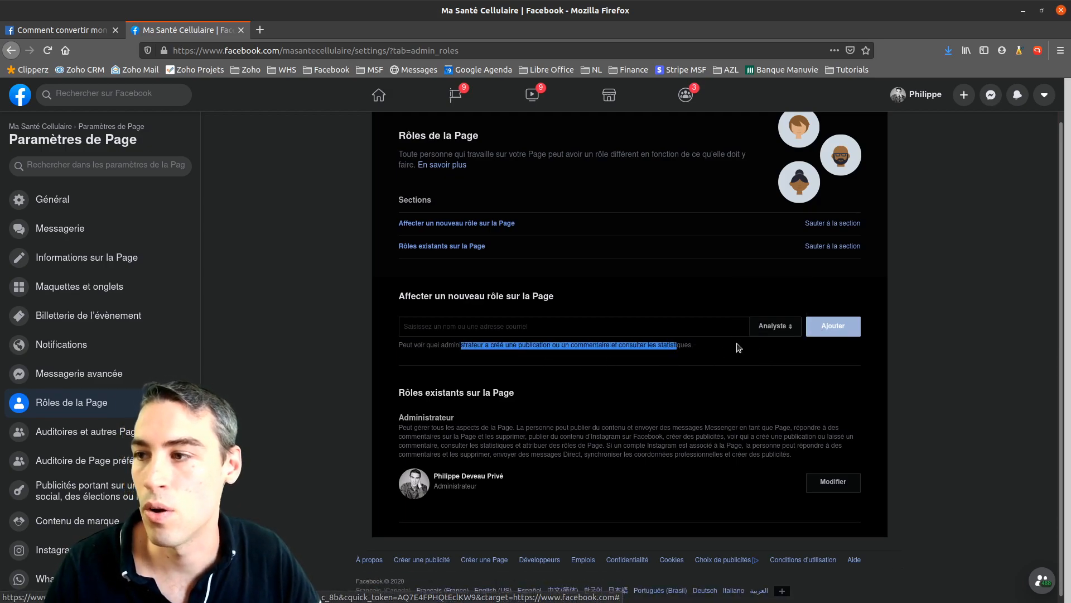
left_click(762, 326)
left_click(773, 274)
left_click(459, 351)
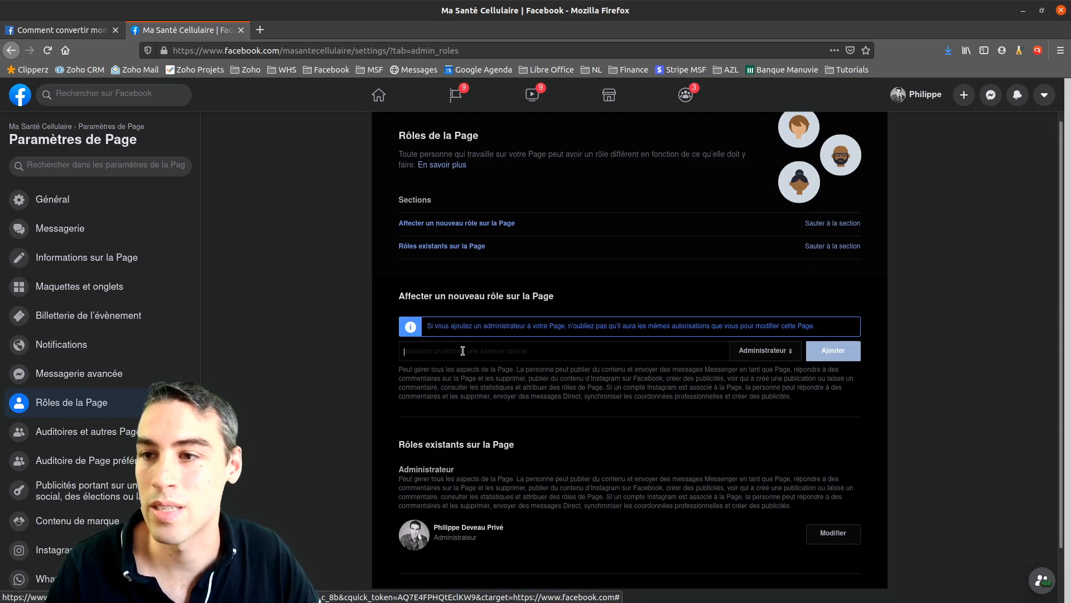
left_click(764, 351)
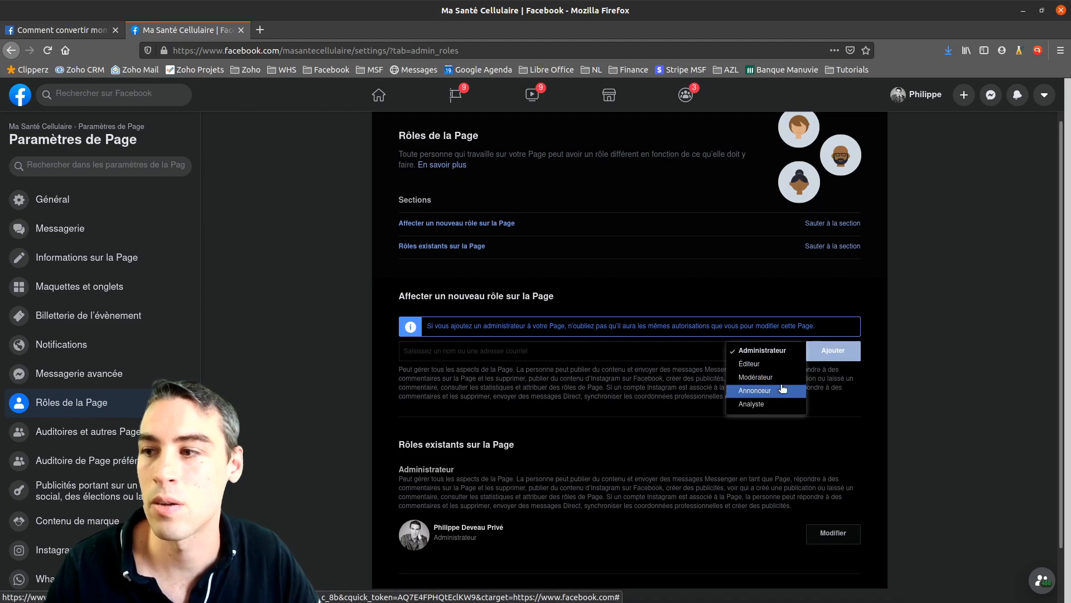
left_click(591, 396)
Leave the role on Administrateur with no one added and go to the Page's Instagram settings
scroll(538, 376, "down", 2)
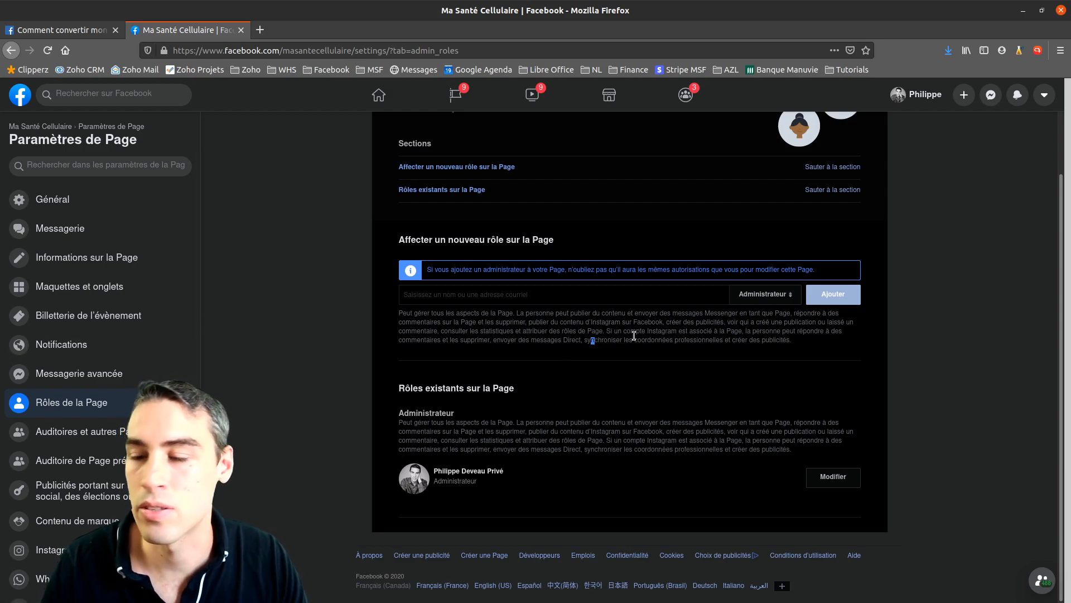
left_click(760, 295)
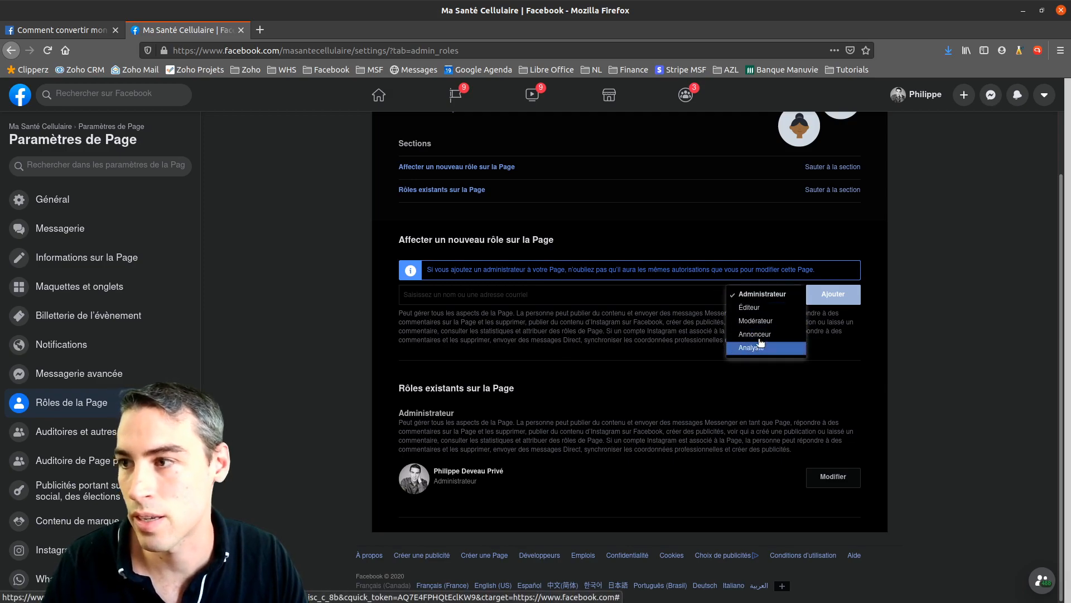
left_click(568, 327)
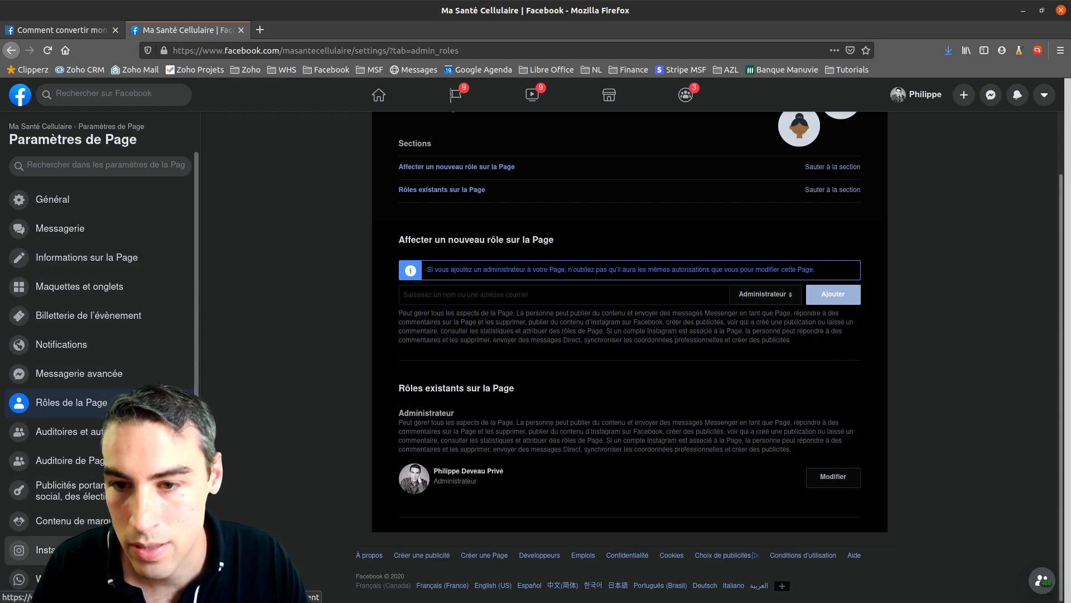
left_click(44, 549)
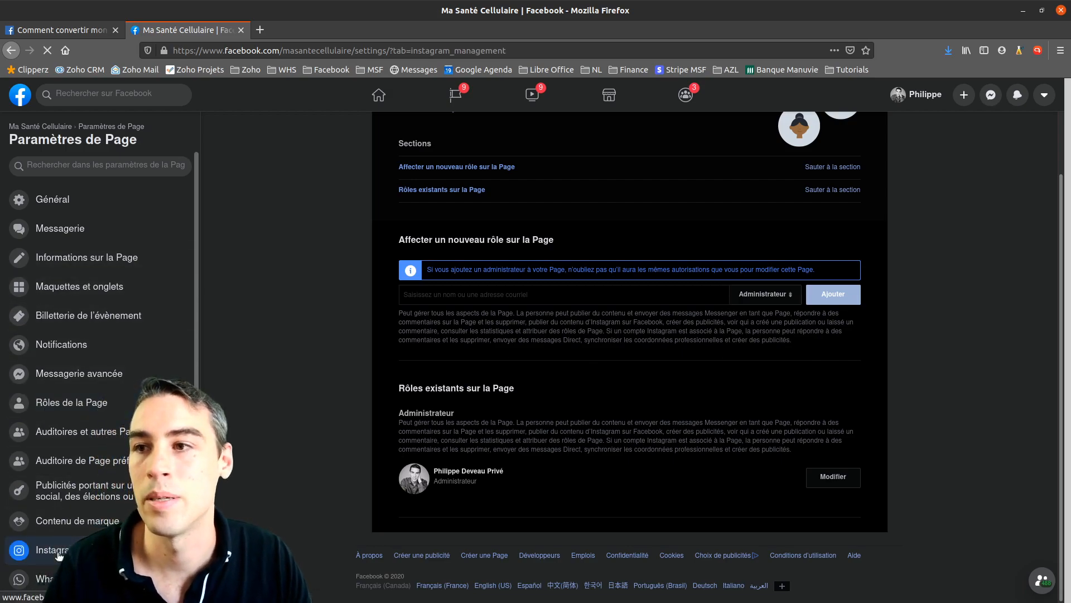
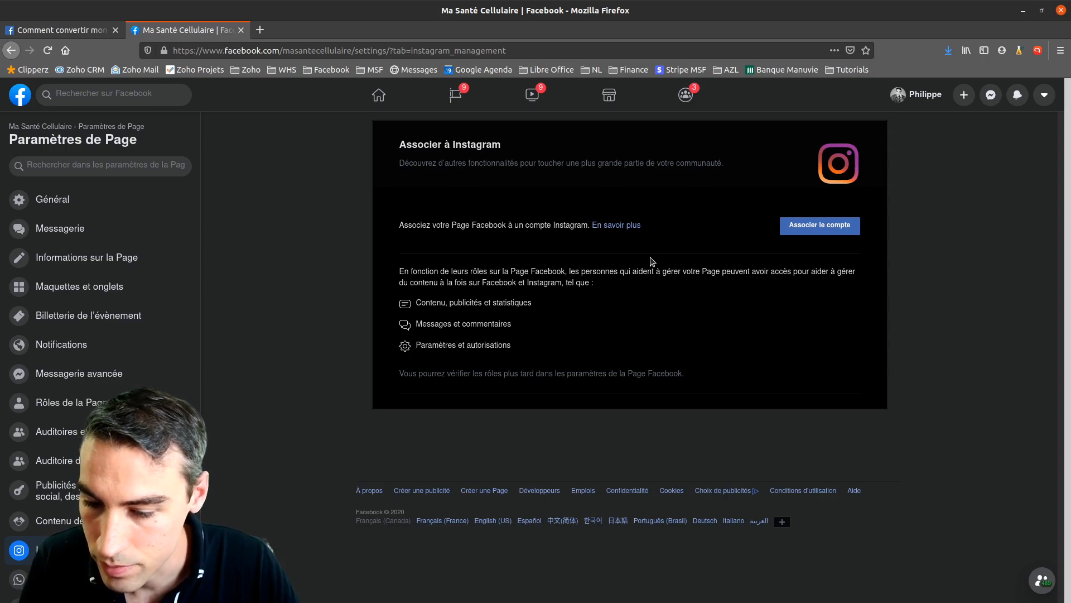
Leave the Instagram settings and return to the Ma Santé Cellulaire Page home via its breadcrumb
left_click(54, 130)
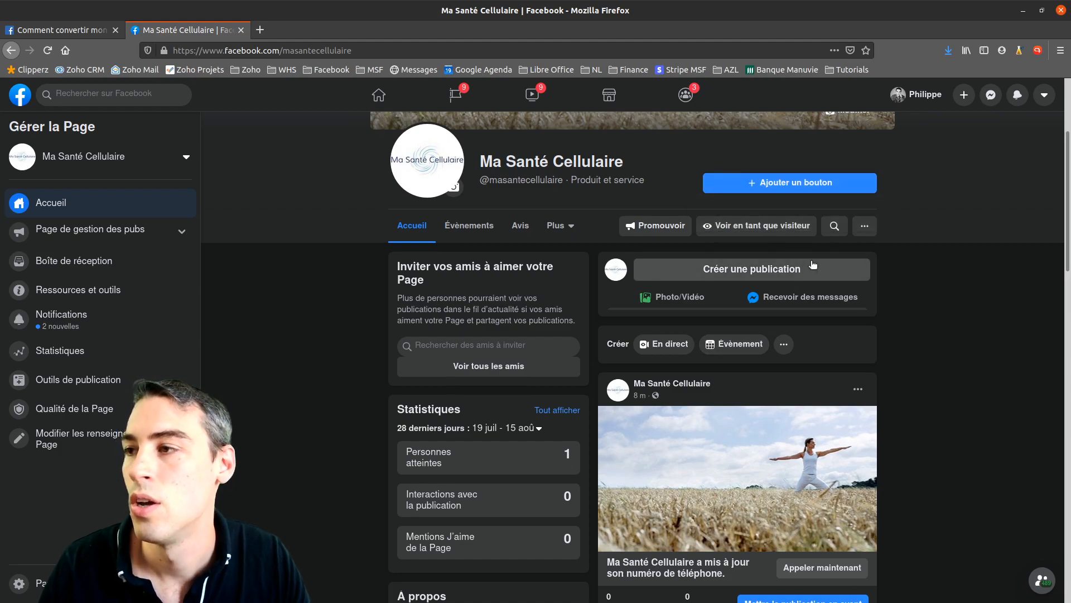
Add a Page action button and pick 'Envoyer un message' from the button options list
left_click(786, 184)
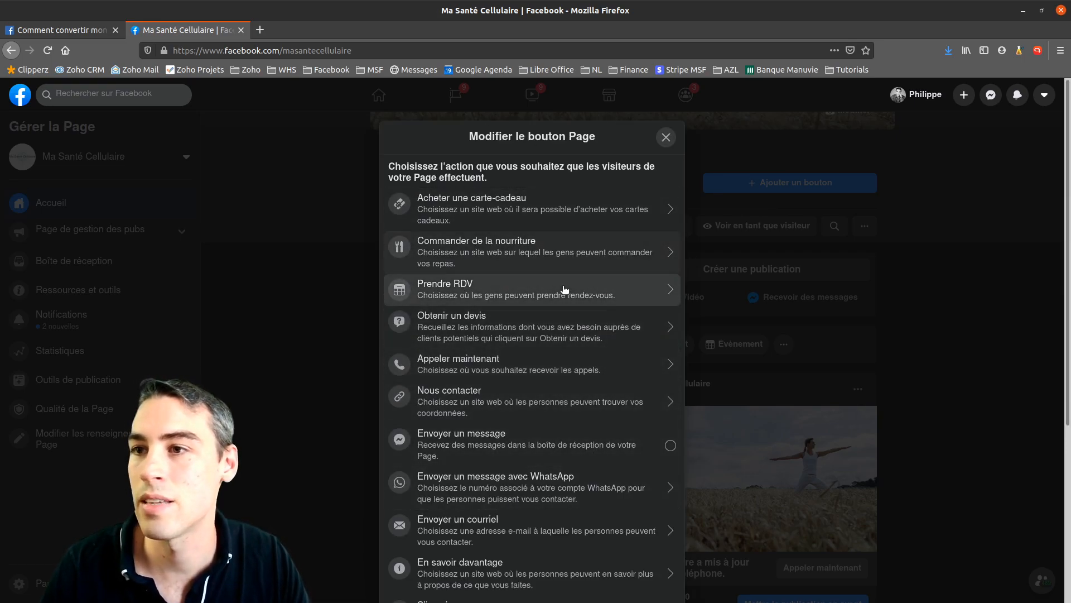
scroll(550, 395, "down", 5)
scroll(554, 398, "up", 5)
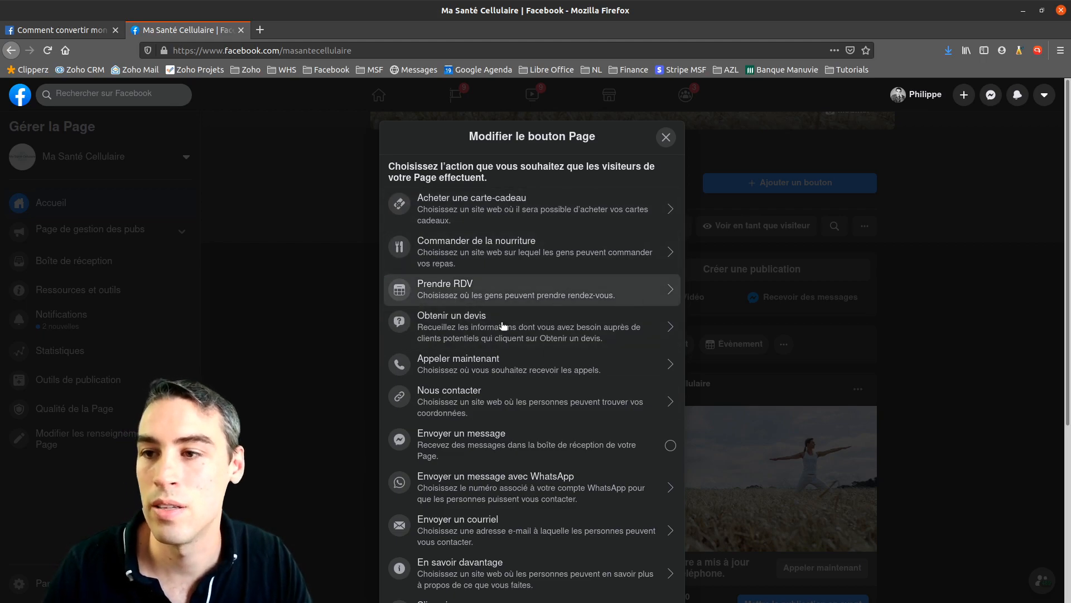
scroll(538, 315, "down", 2)
scroll(530, 304, "down", 2)
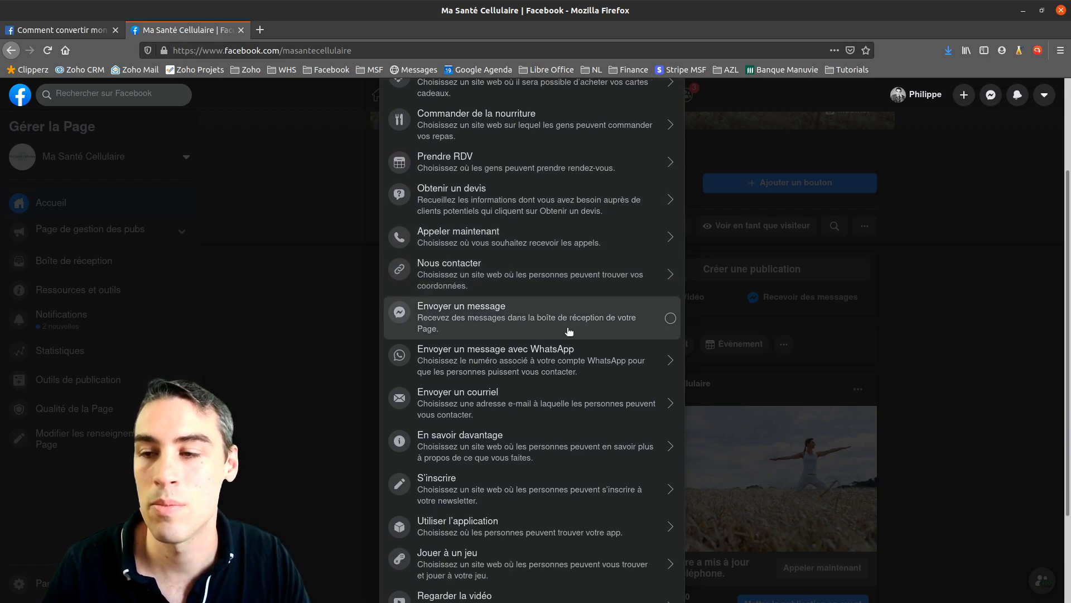
scroll(569, 331, "down", 2)
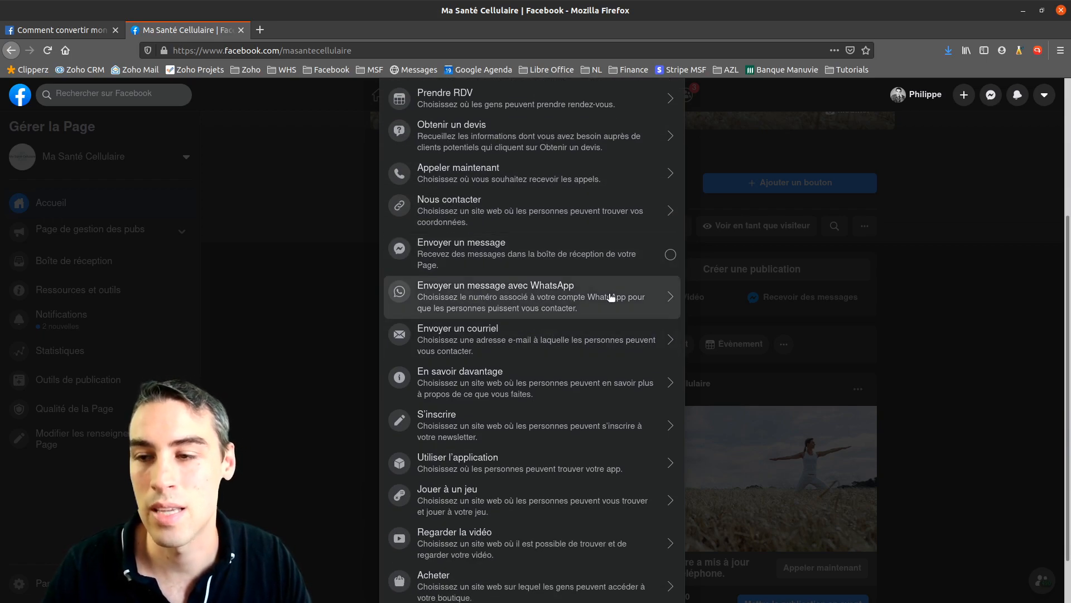
scroll(612, 296, "down", 1)
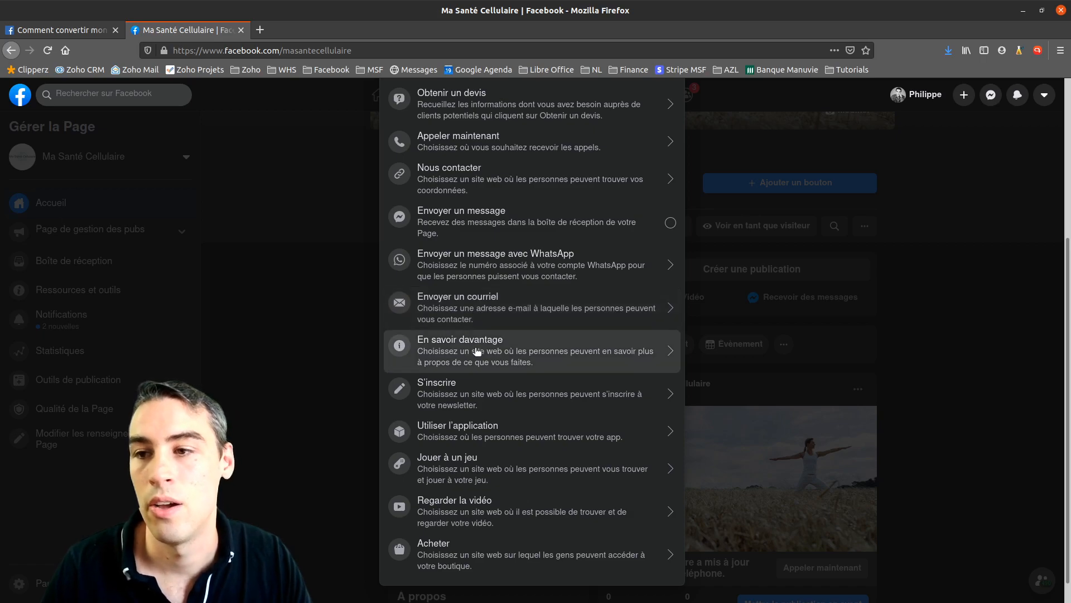
scroll(509, 379, "down", 1)
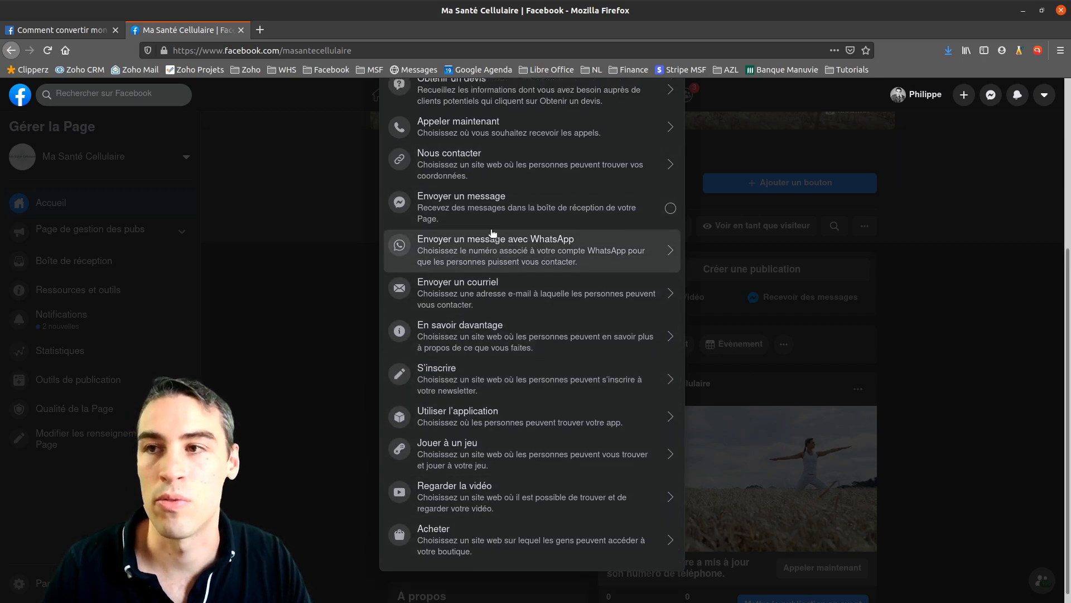
scroll(493, 233, "up", 3)
scroll(557, 266, "down", 2)
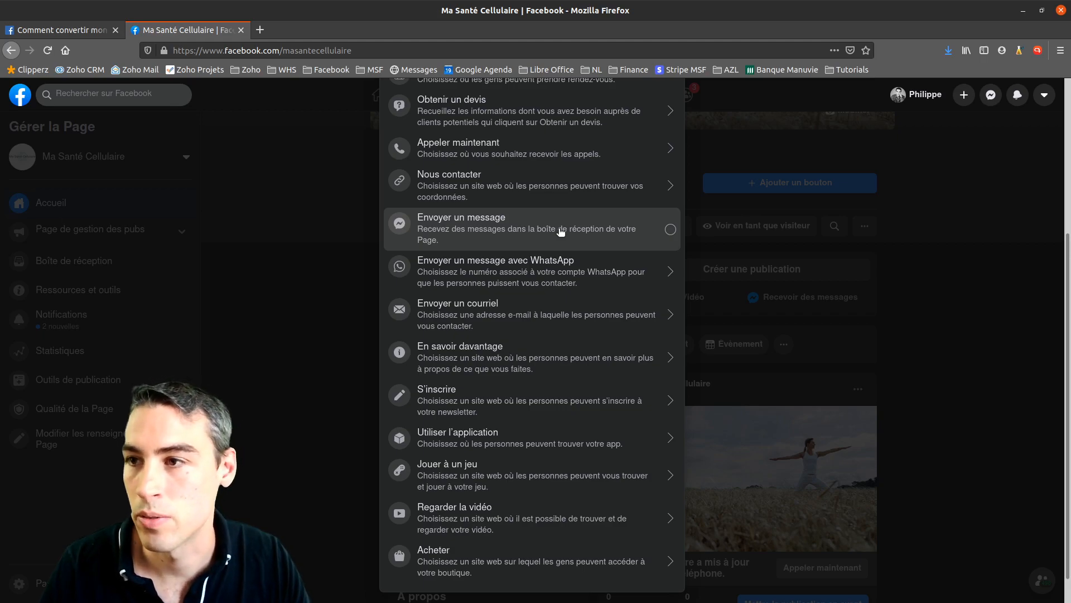
left_click(561, 231)
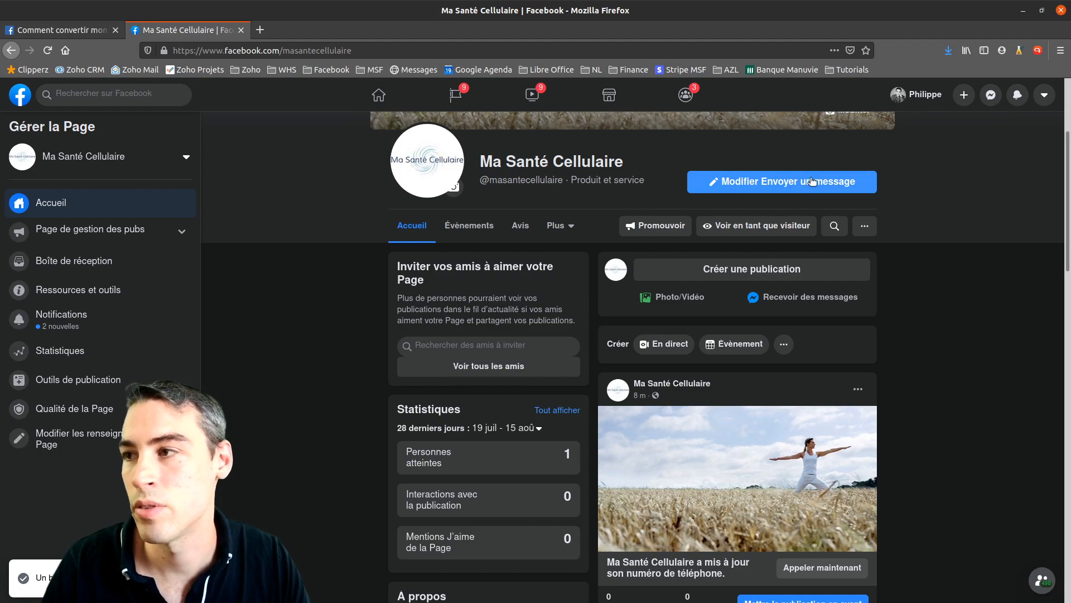
left_click(760, 226)
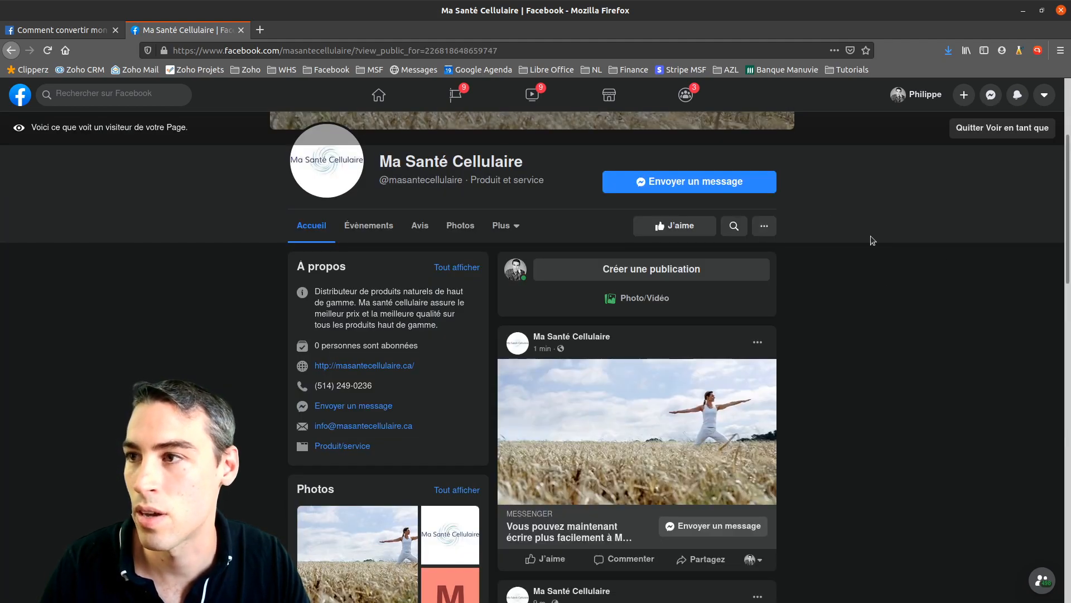
left_click(687, 182)
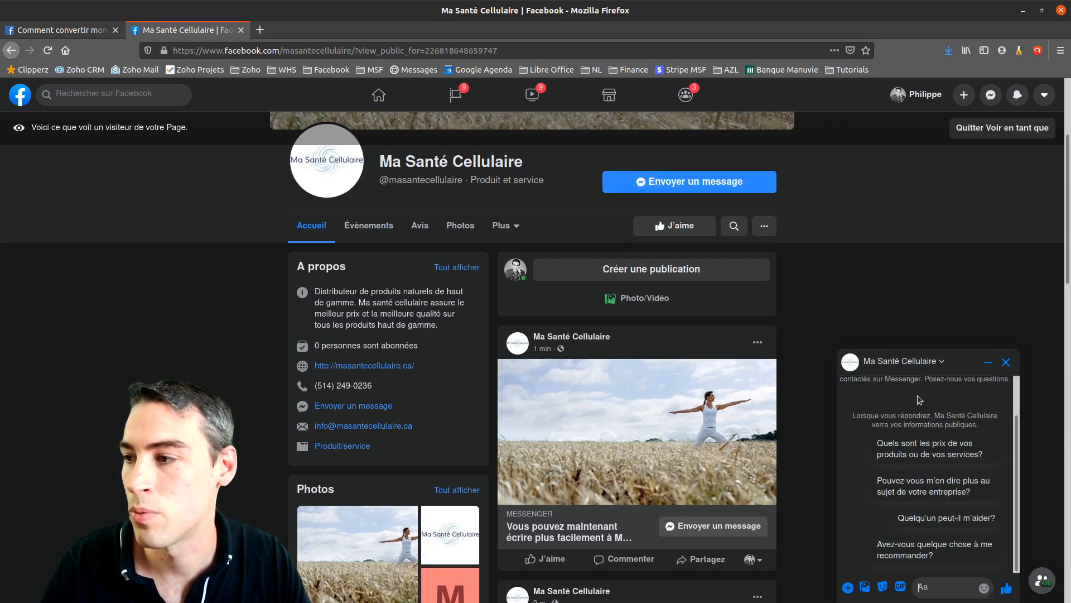
left_click(1006, 363)
left_click(1002, 128)
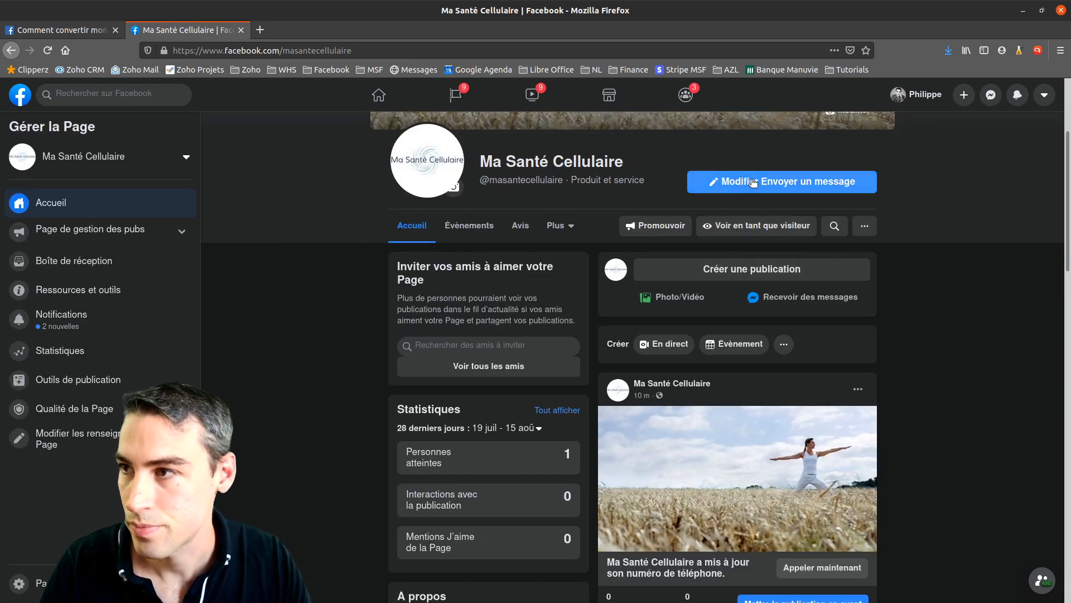
left_click(800, 183)
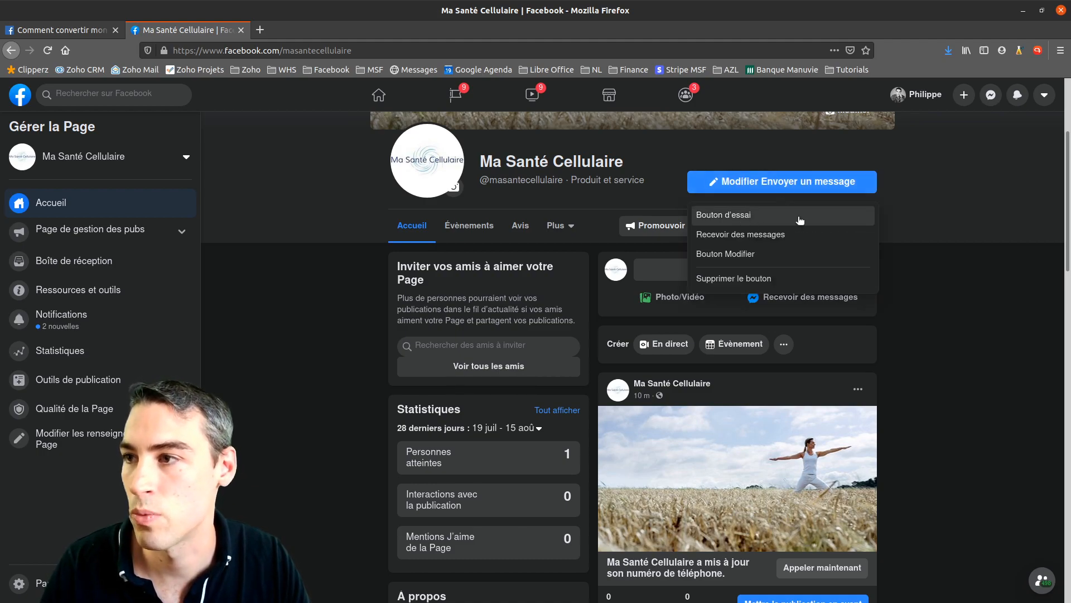
left_click(769, 256)
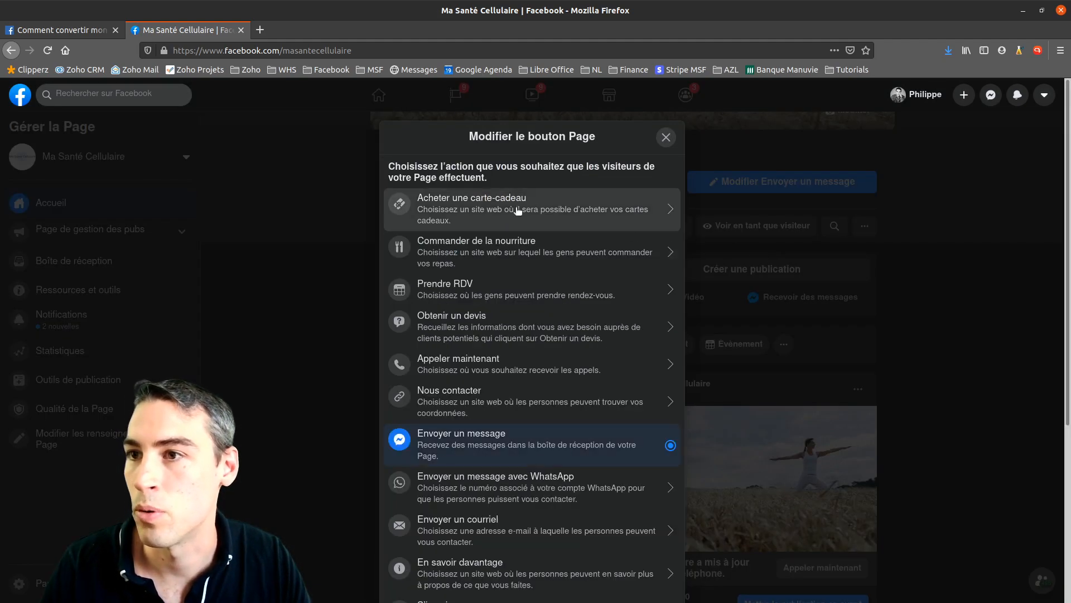
scroll(489, 220, "down", 5)
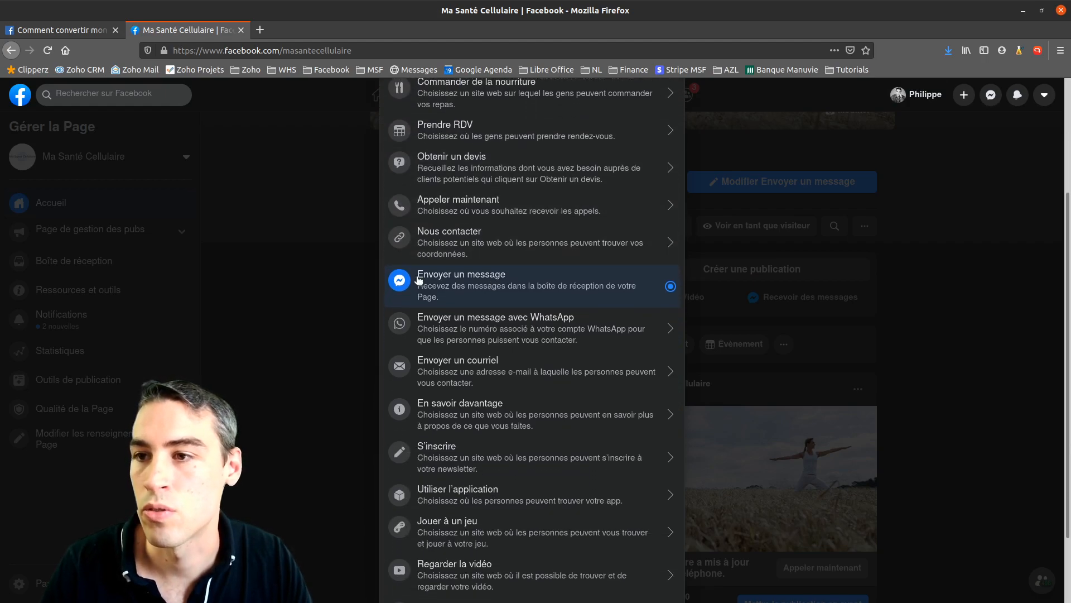
scroll(484, 381, "down", 3)
left_click(472, 375)
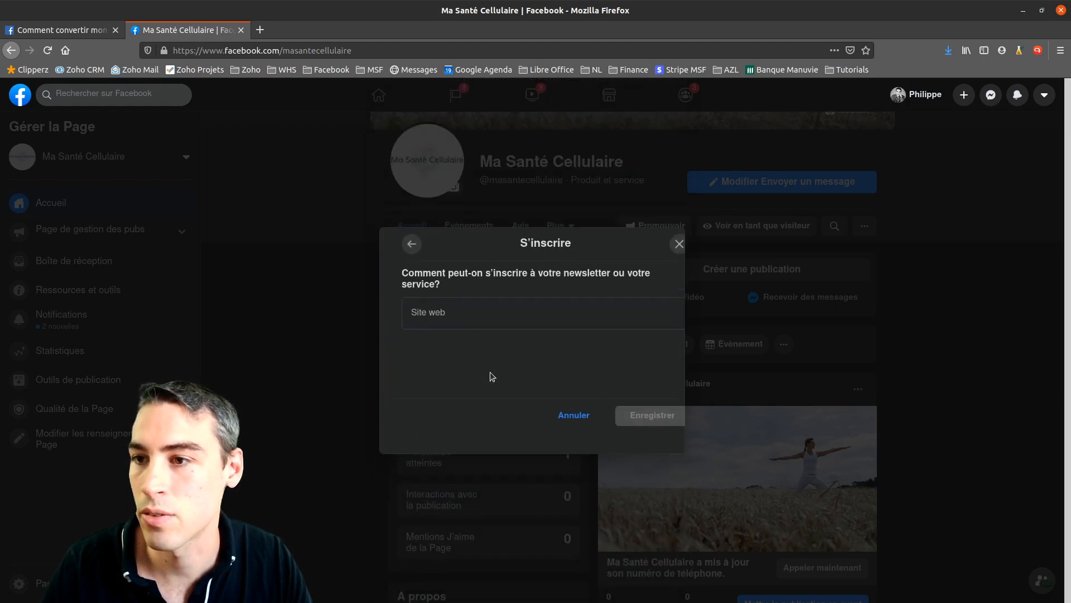
left_click(452, 322)
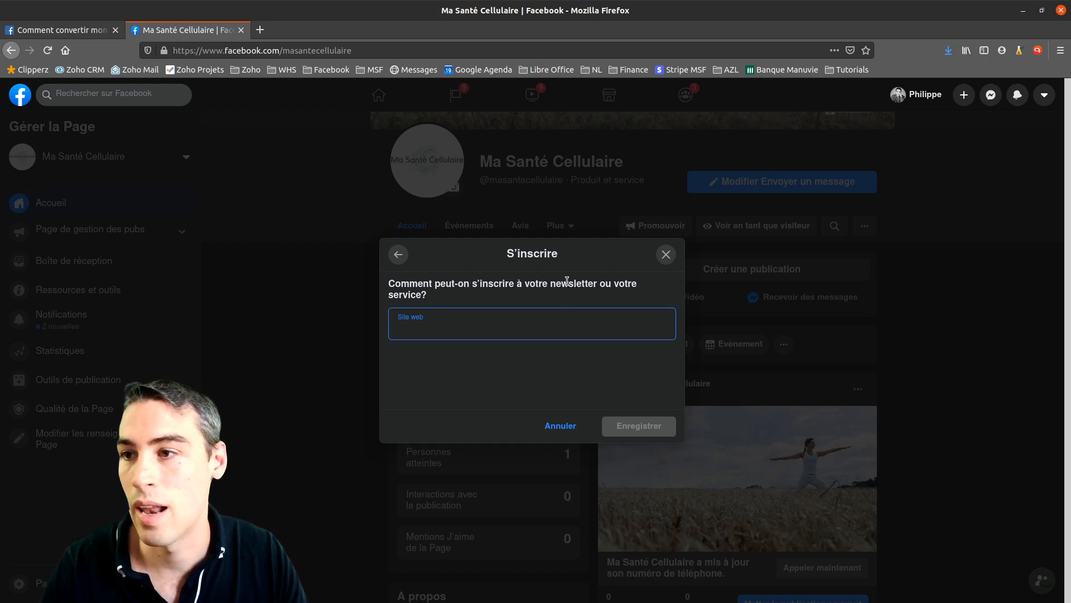
left_click(571, 427)
left_click(783, 187)
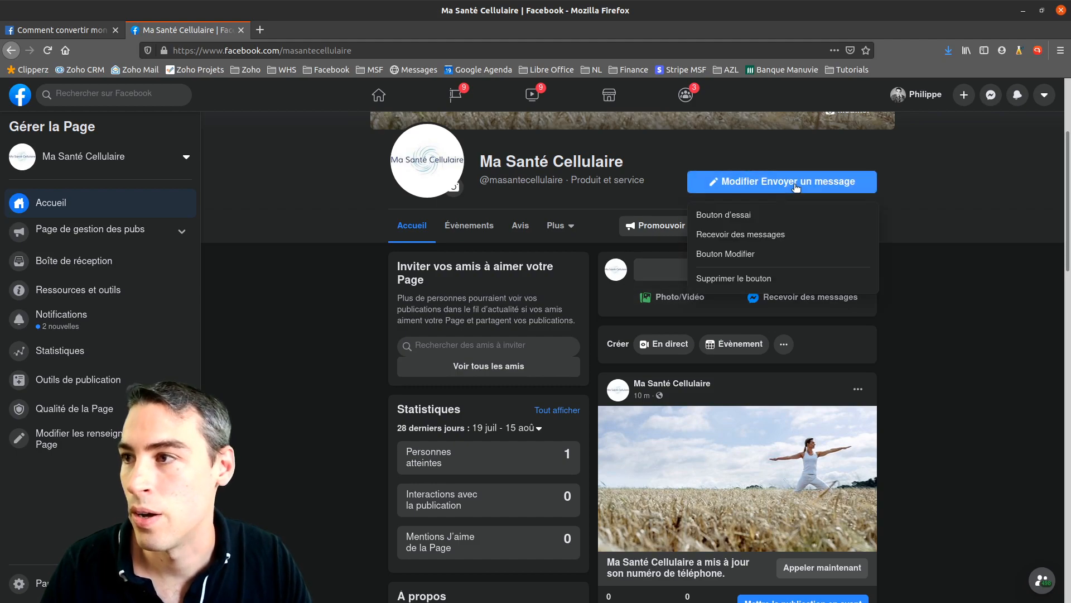
left_click(935, 191)
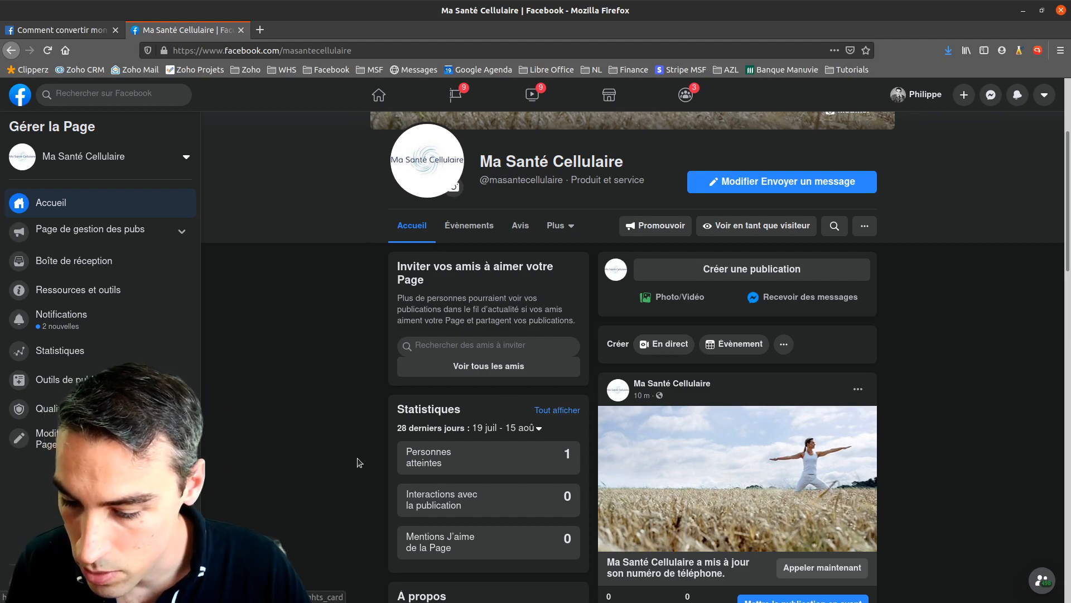
Open the Page's Outils de publication, and open the Page home in a new tab
scroll(337, 462, "down", 1)
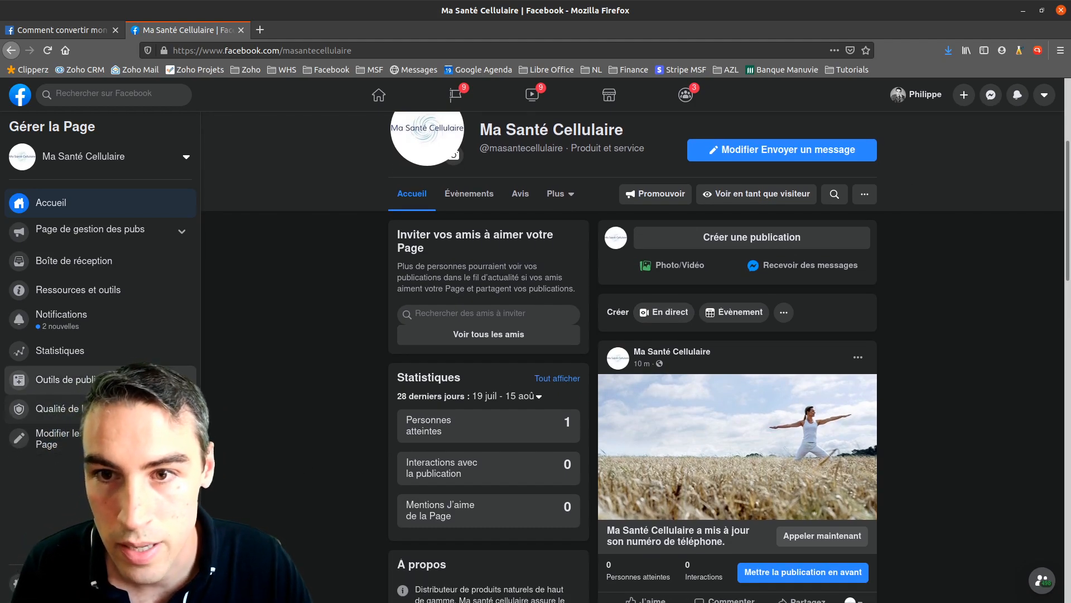
left_click(85, 381)
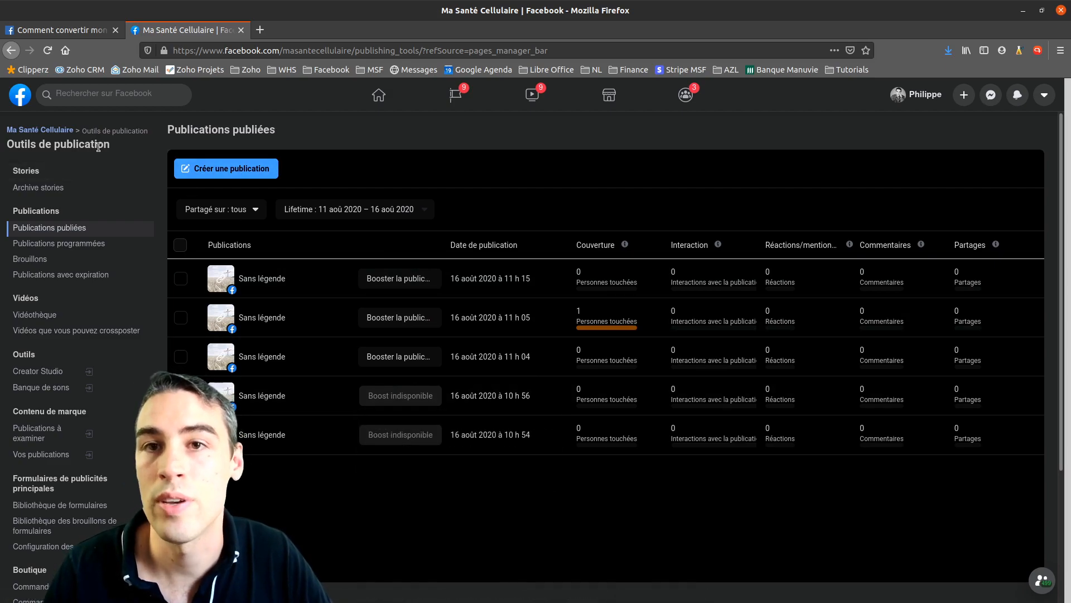
right_click(53, 131)
left_click(85, 140)
left_click(292, 30)
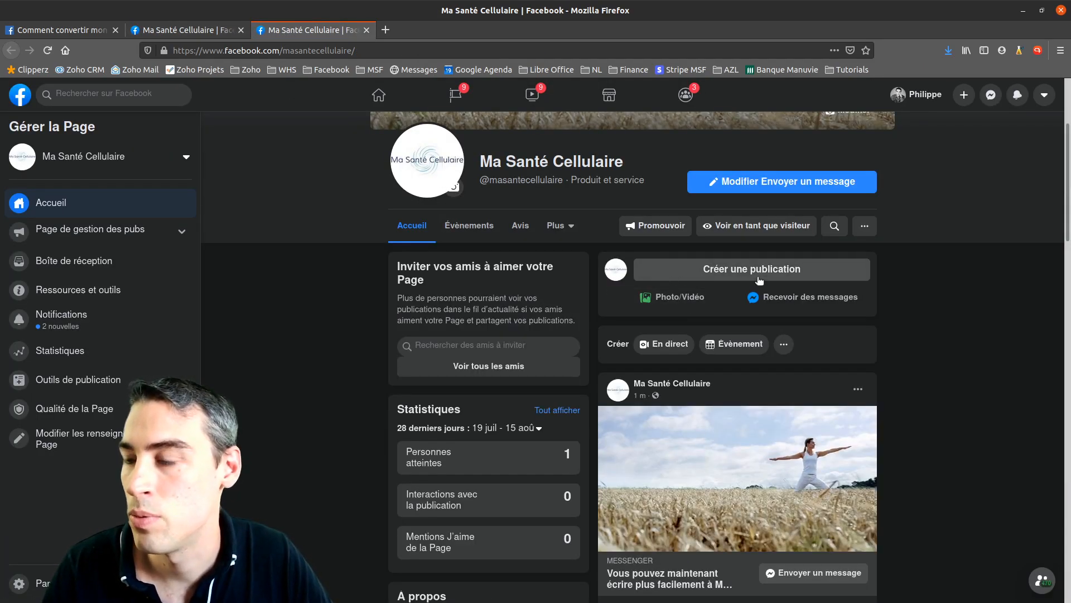
Open and close an empty 'Créer une publication' composer, then return to the publishing tools tab
left_click(721, 271)
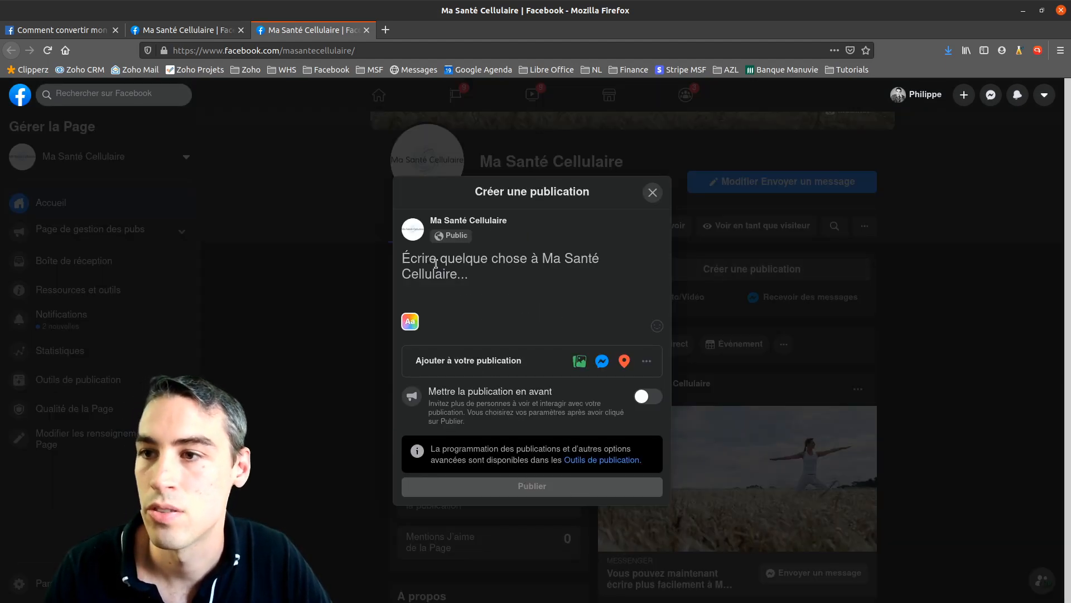
left_click(653, 192)
left_click(214, 34)
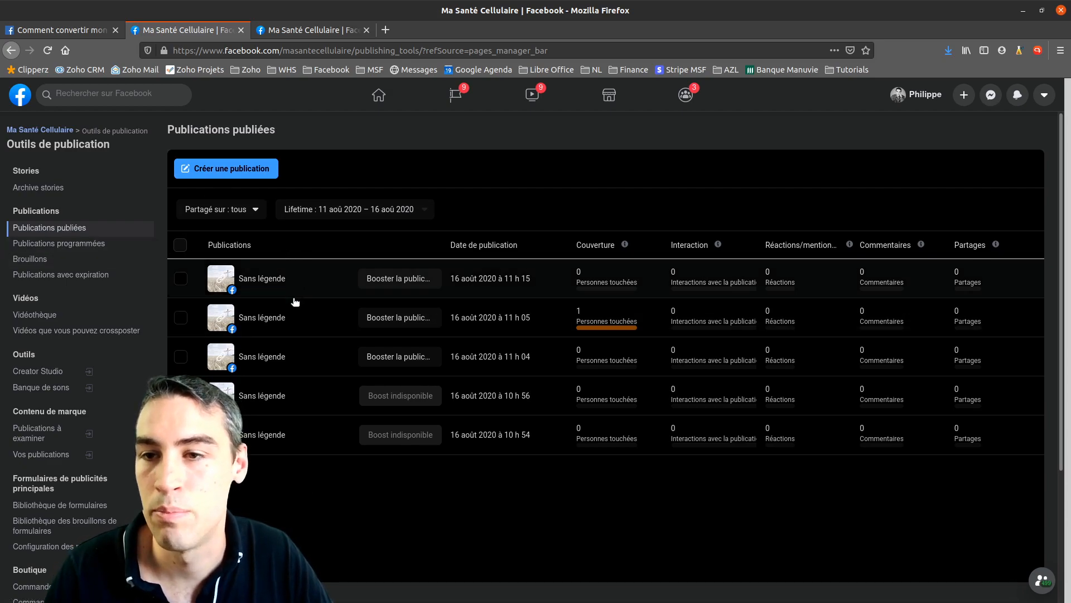
Browse the scheduled, draft and expiring post lists, then start a new scheduled post
left_click(33, 243)
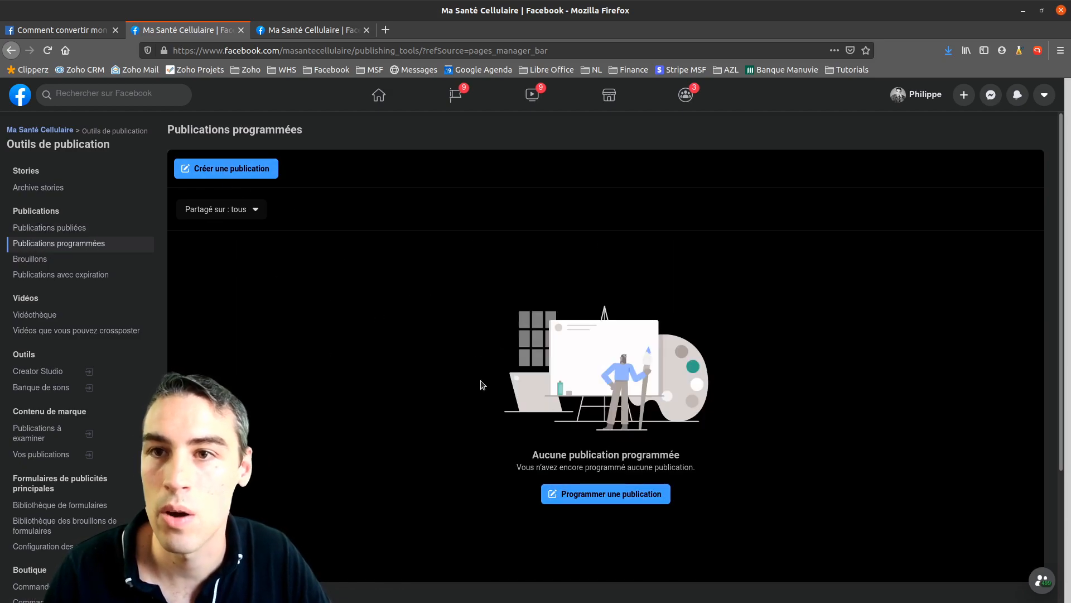
left_click(48, 261)
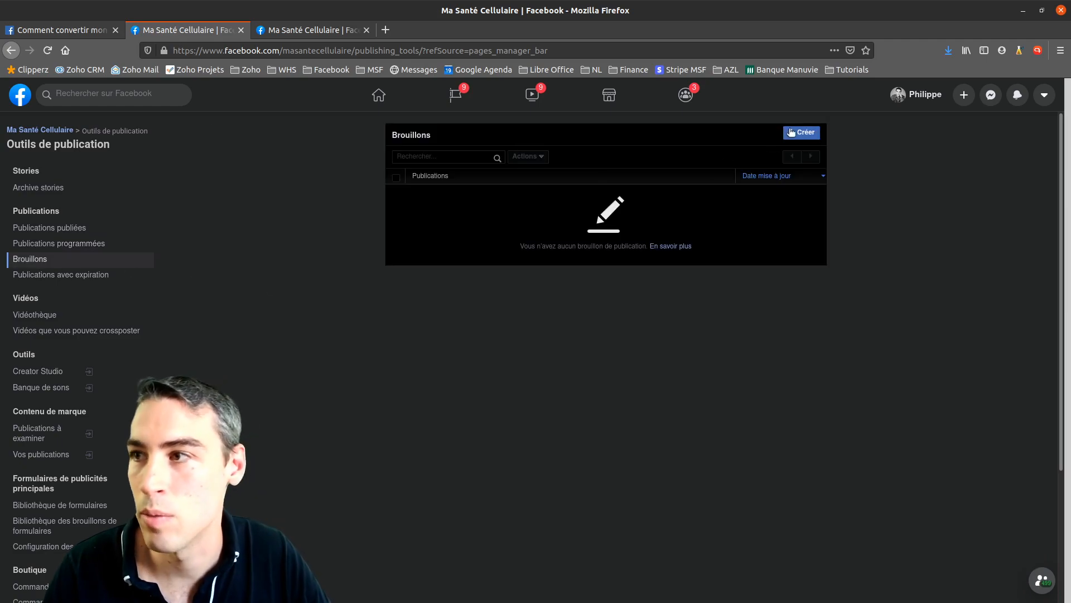
left_click(65, 279)
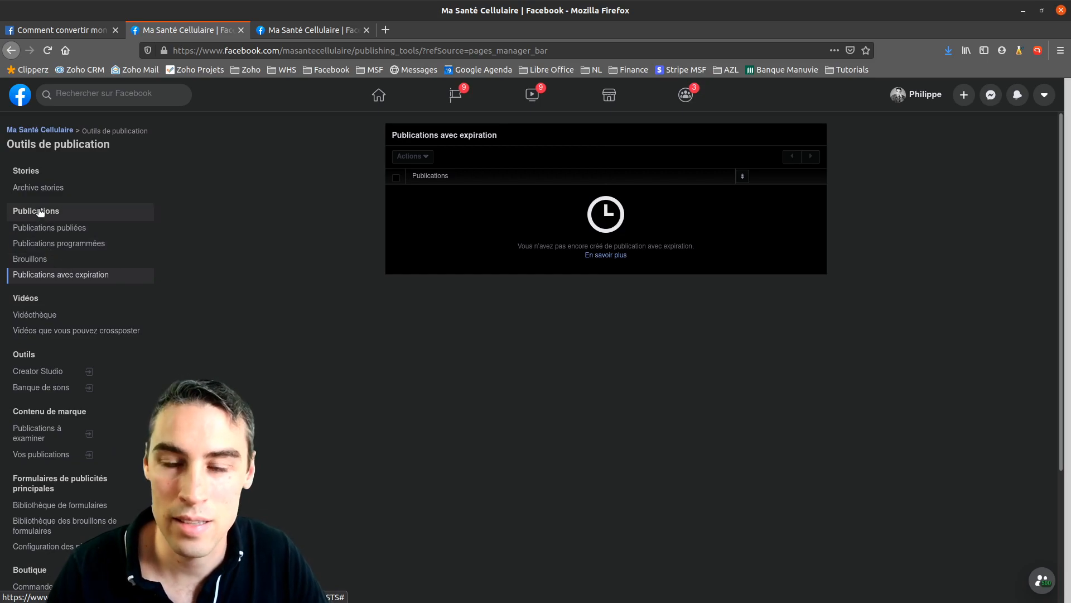
left_click(53, 244)
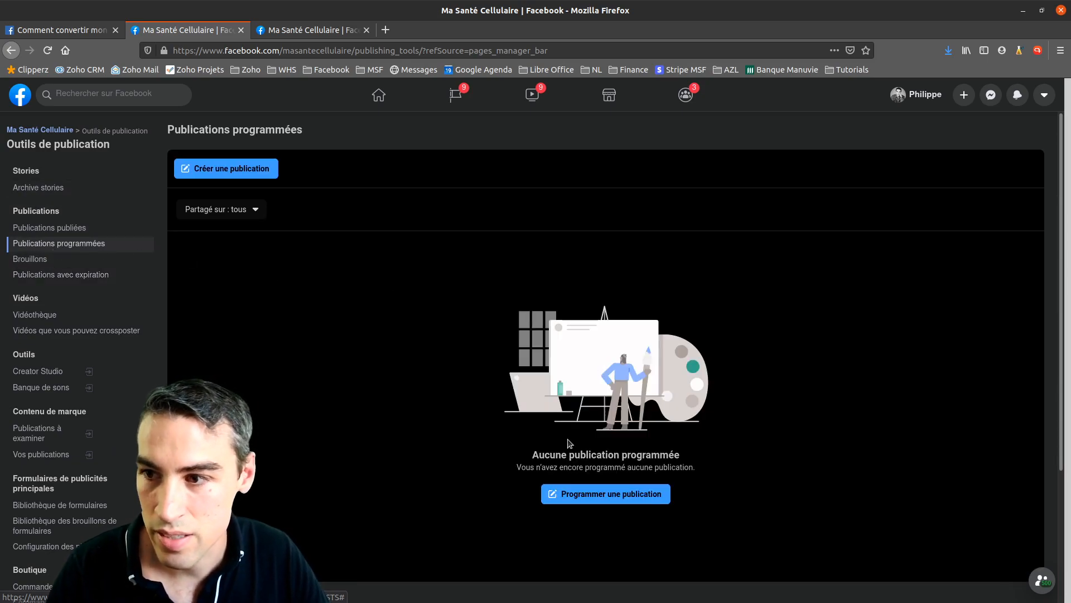
left_click(599, 500)
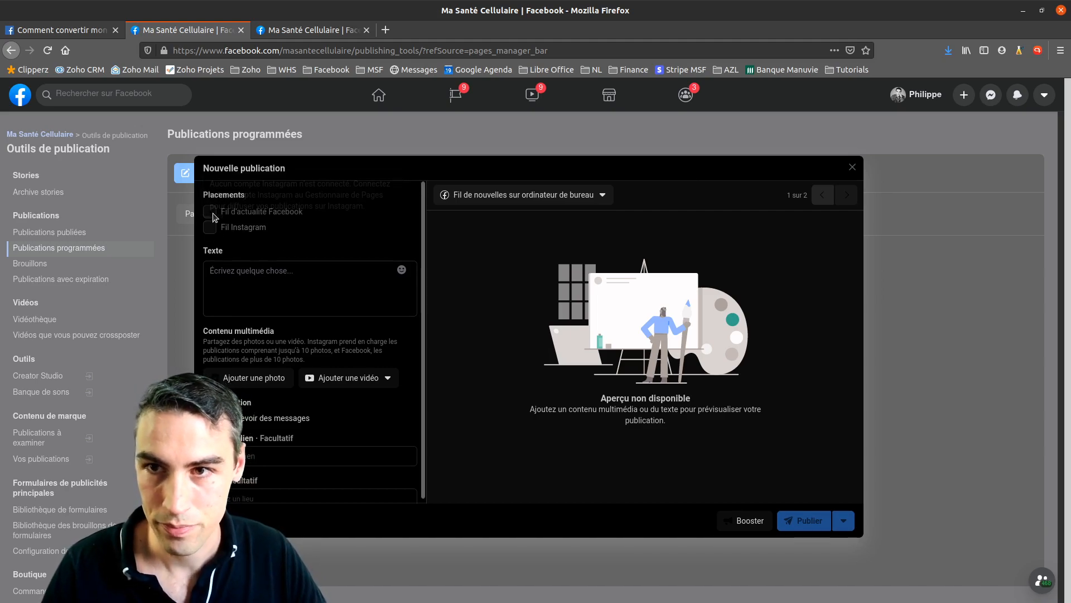
Write 'Bonjour à tous. Voici notre page Facebook pour Ma Santé Cellulaire', correcting the 'ppour' typo
left_click(233, 274)
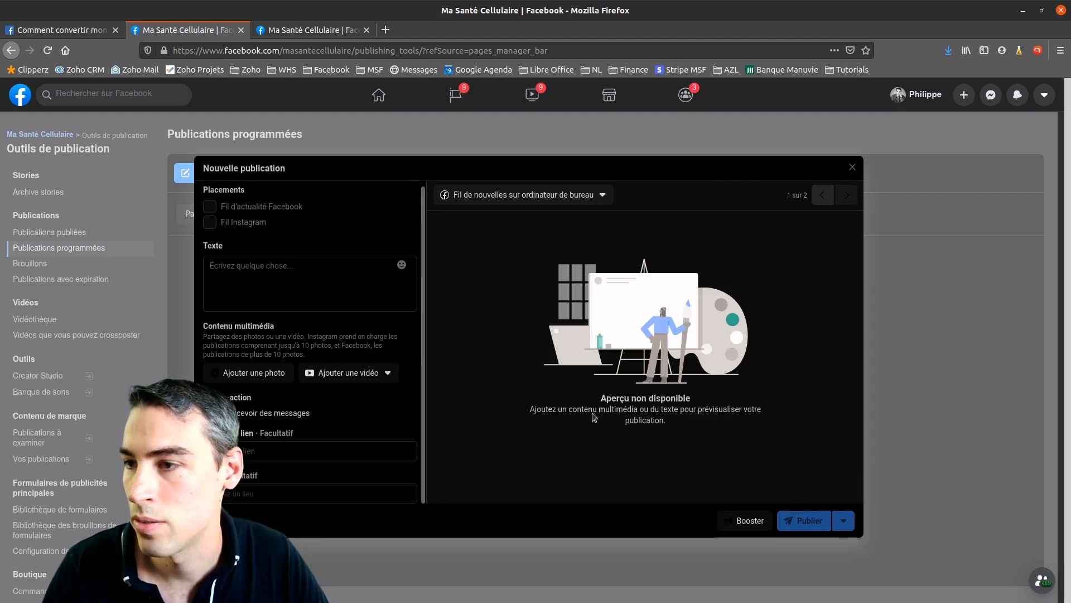
type("SAlut. Voici")
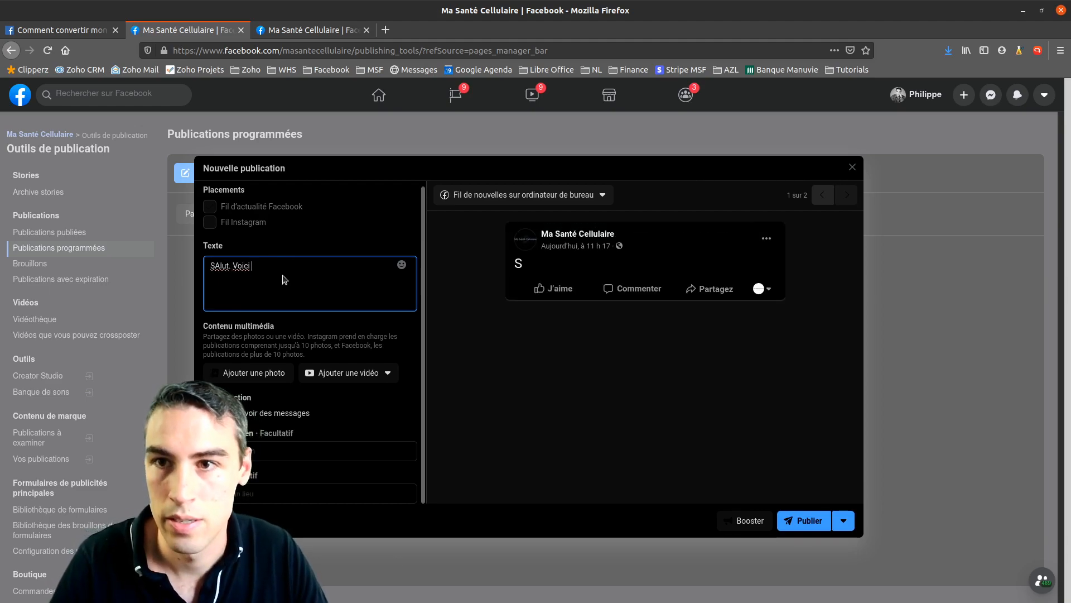
key("ctrl+a")
type("Sla")
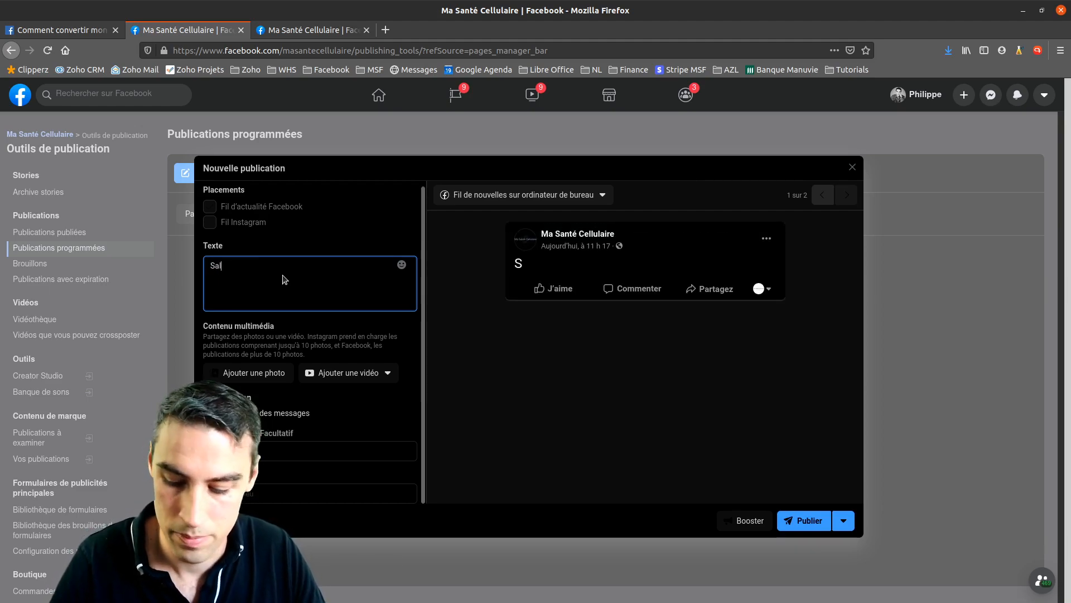
type("Bonjour à to")
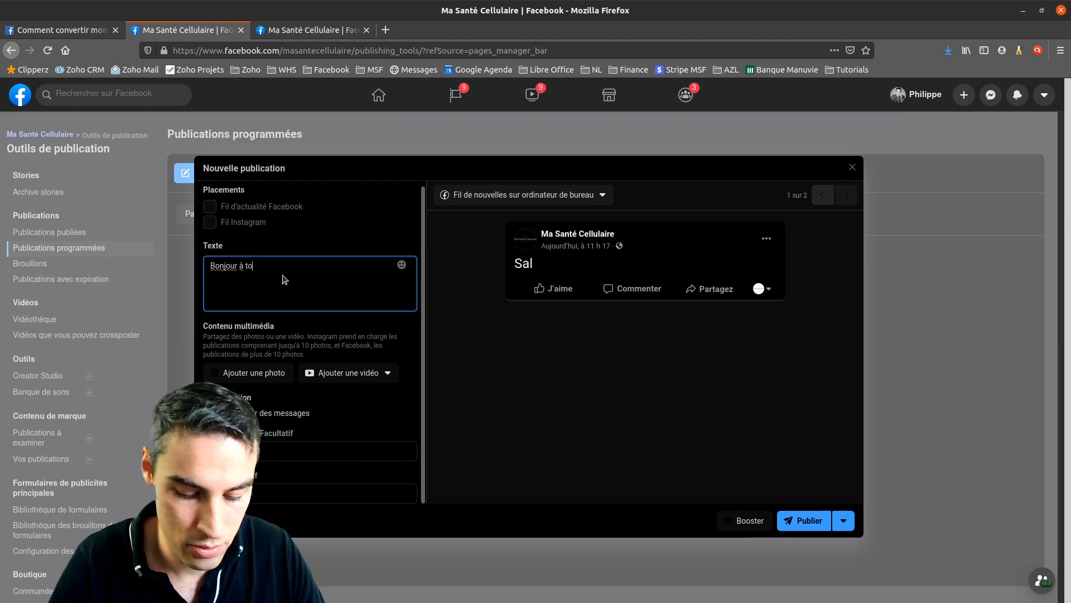
type("us. Voici notre page Facebook ppour M")
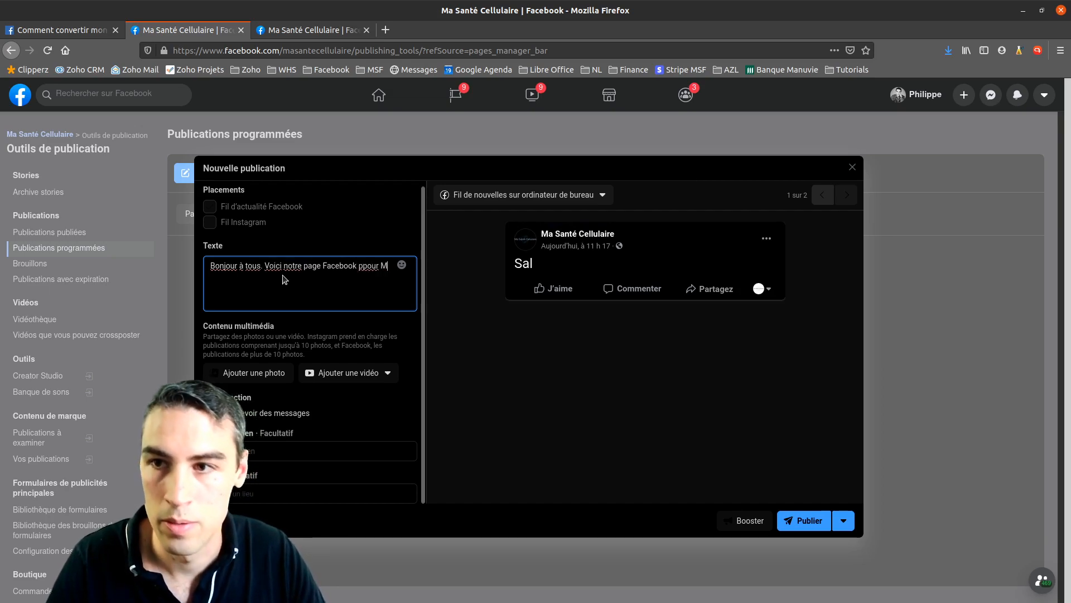
type("a Santé Cellulaire")
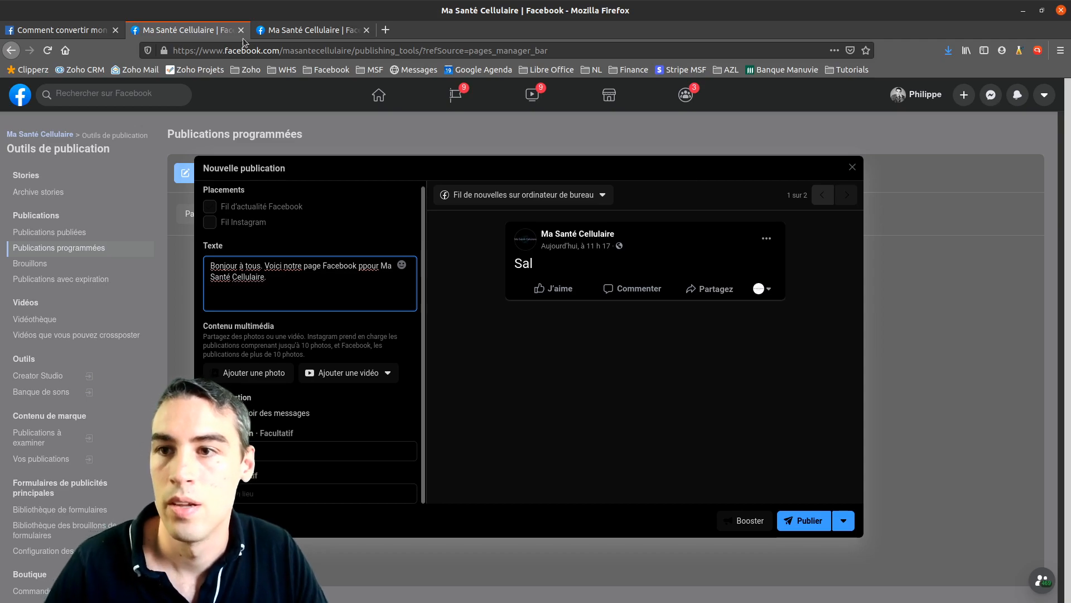
left_click(367, 266)
key("BackSpace")
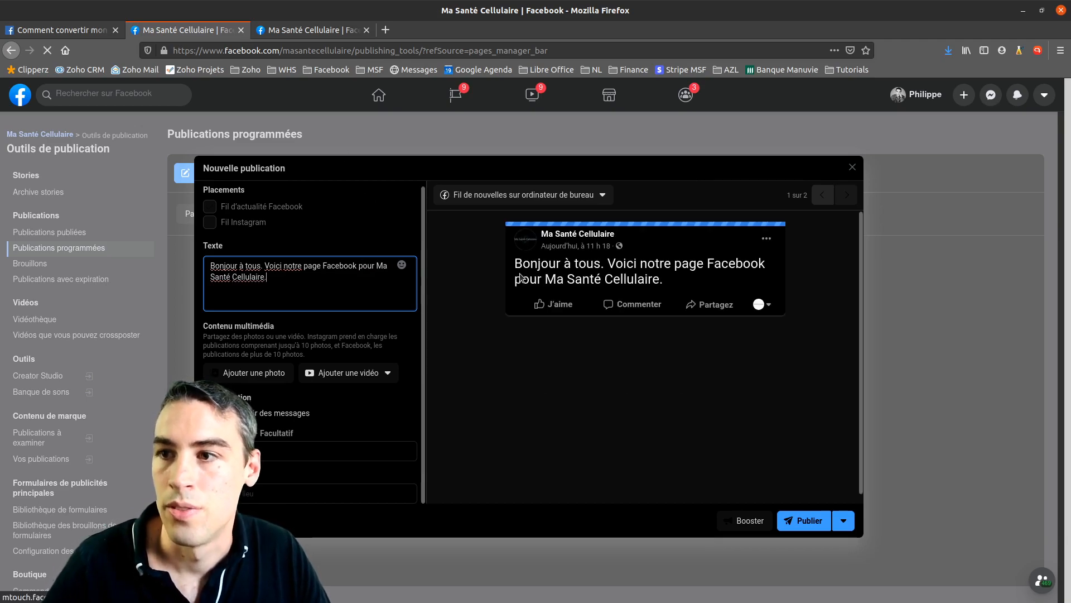
Choose 'Programmer la publication' and open its date calendar, then open a composer on the Page home tab
left_click(843, 521)
left_click(800, 550)
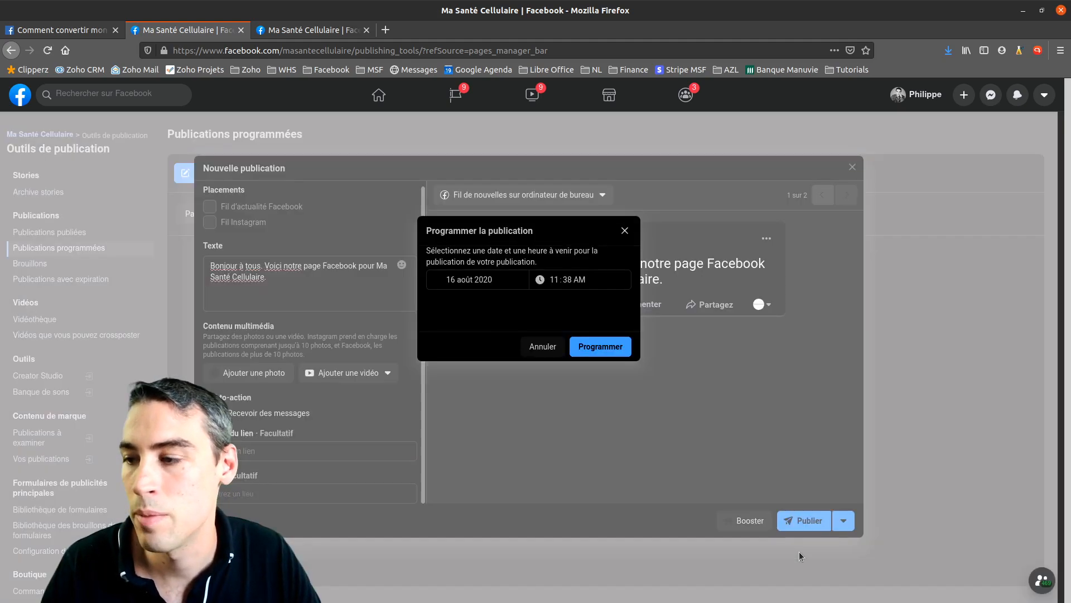
left_click(449, 279)
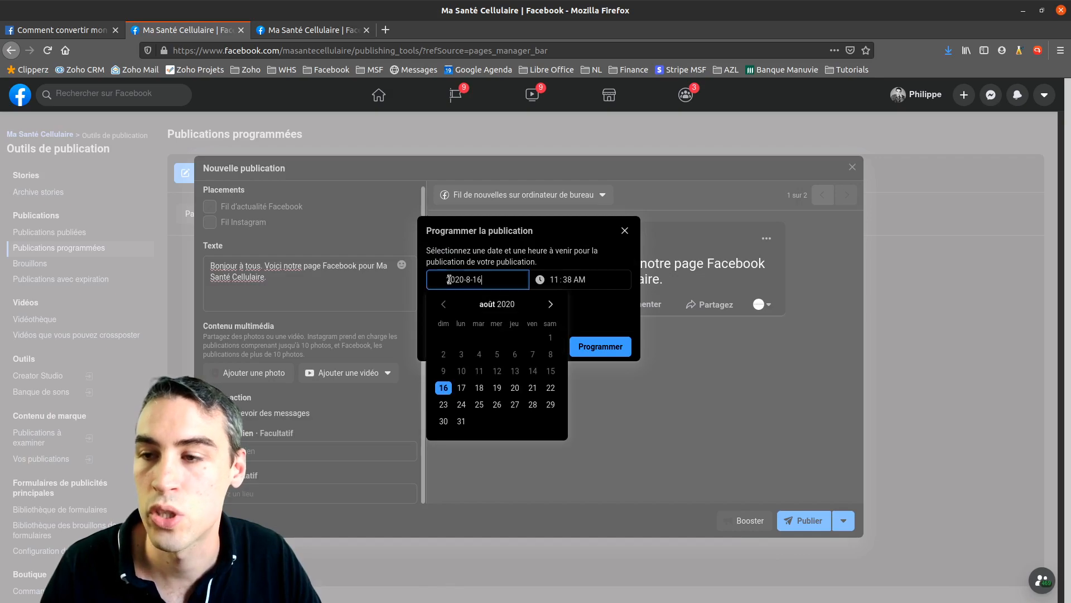
left_click(300, 30)
left_click(752, 269)
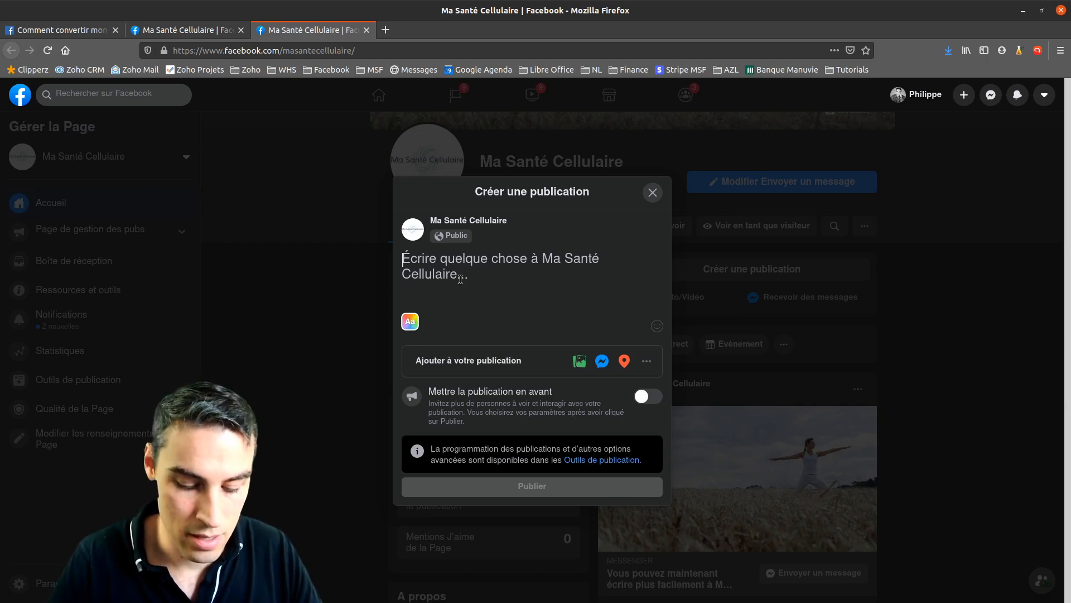
Draft a 'Bonjour.' post with photo 1675180.jpg, then discard it without publishing
type("Bonjour.")
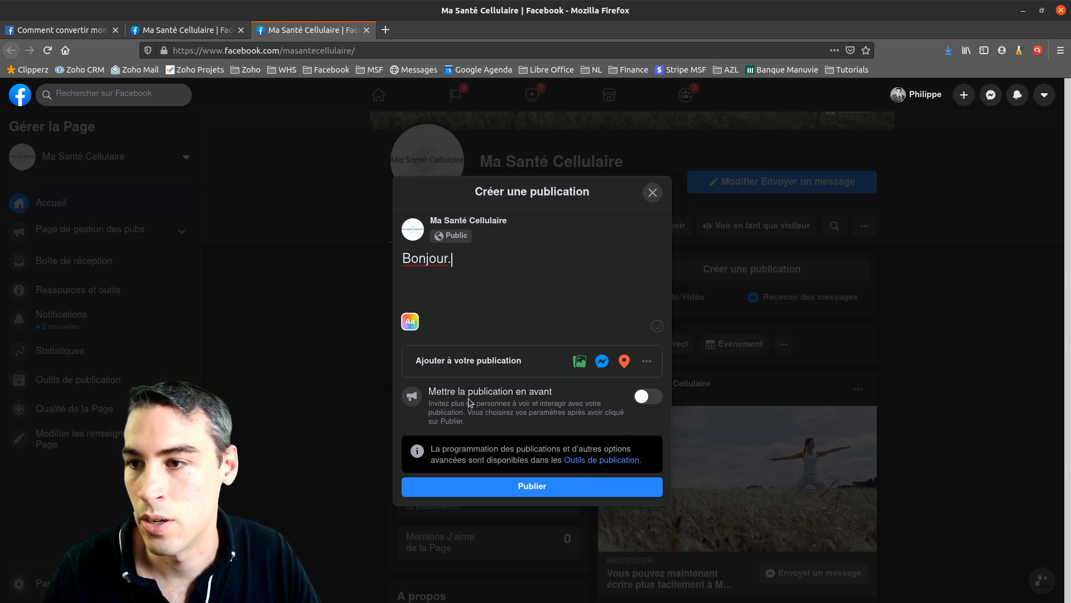
left_click(580, 360)
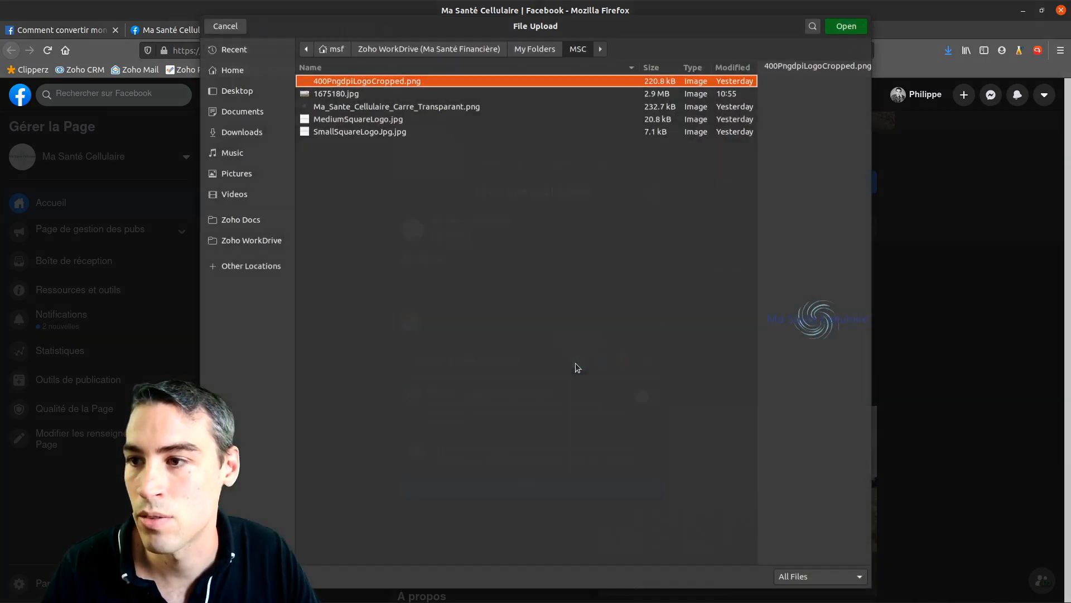
double_click(336, 88)
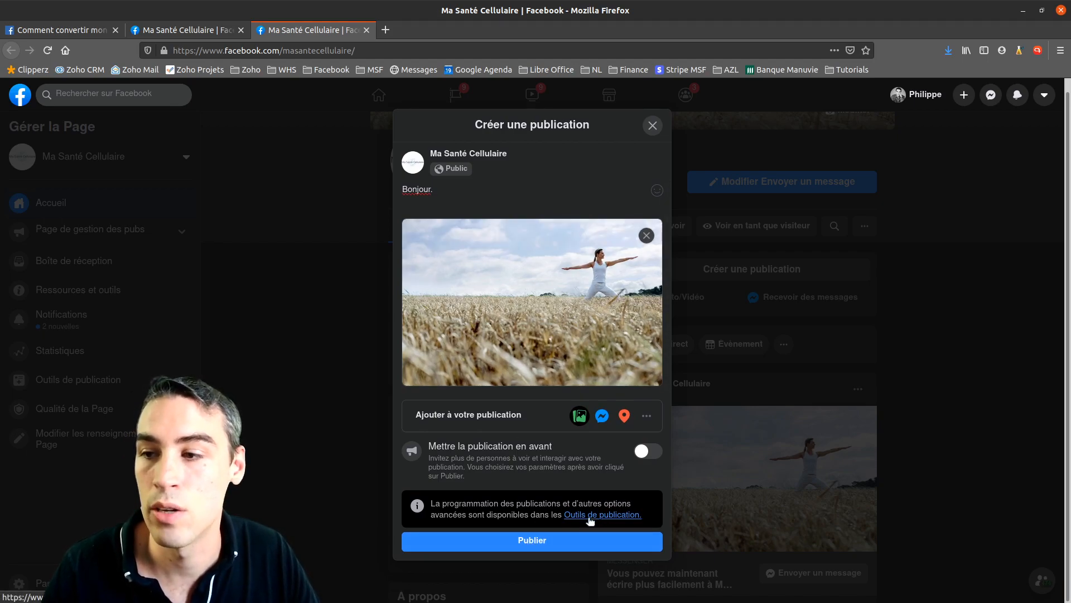
mouse_move(586, 238)
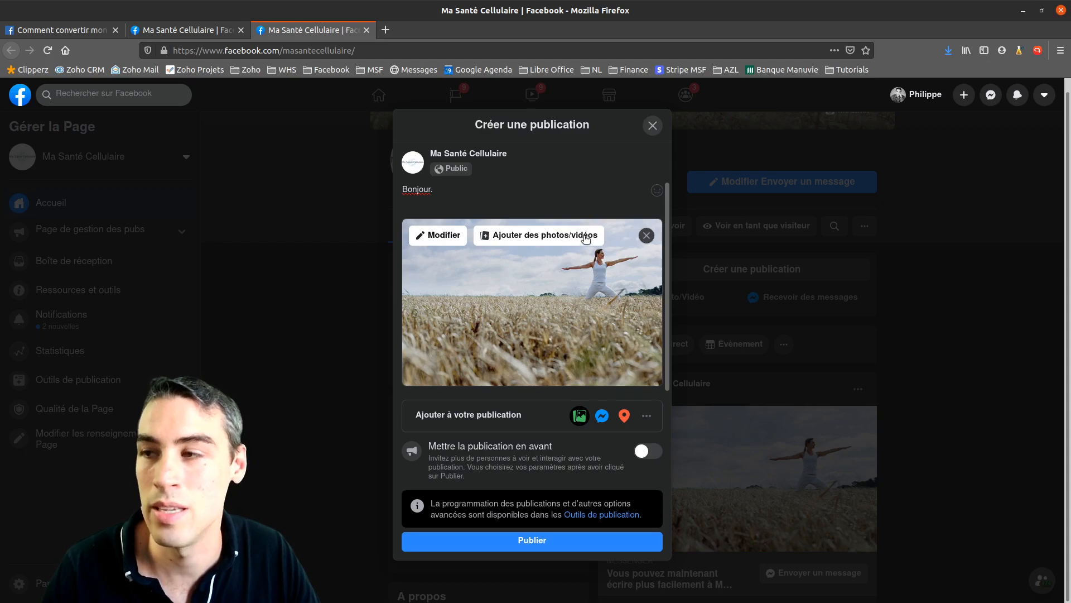
left_click(652, 126)
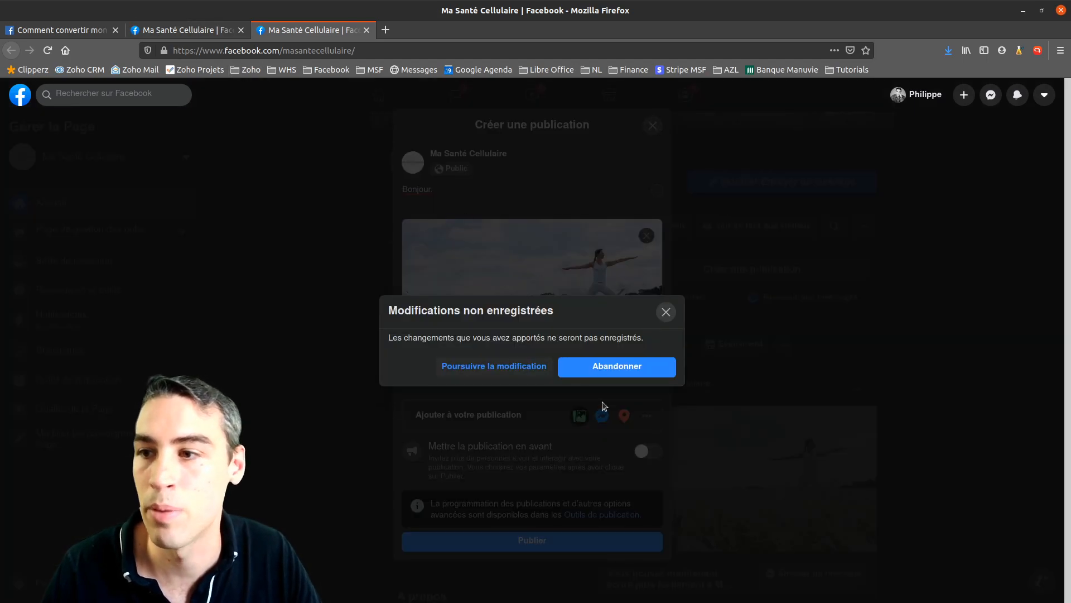
left_click(633, 368)
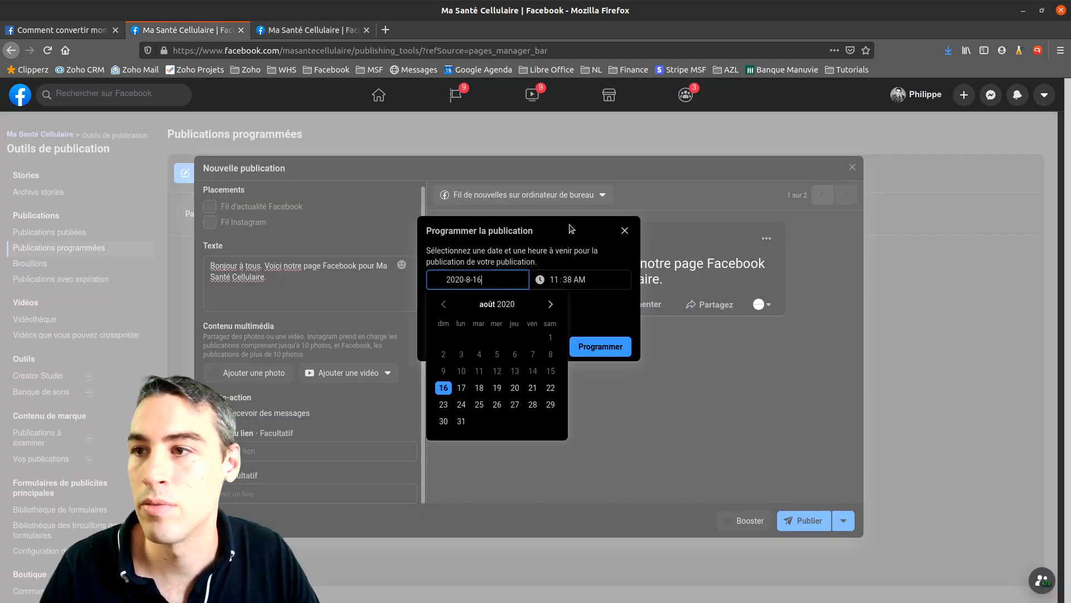
Close the calendar on 16 août 2020, cancel the scheduling, and abandon the scheduled-post draft
left_click(590, 263)
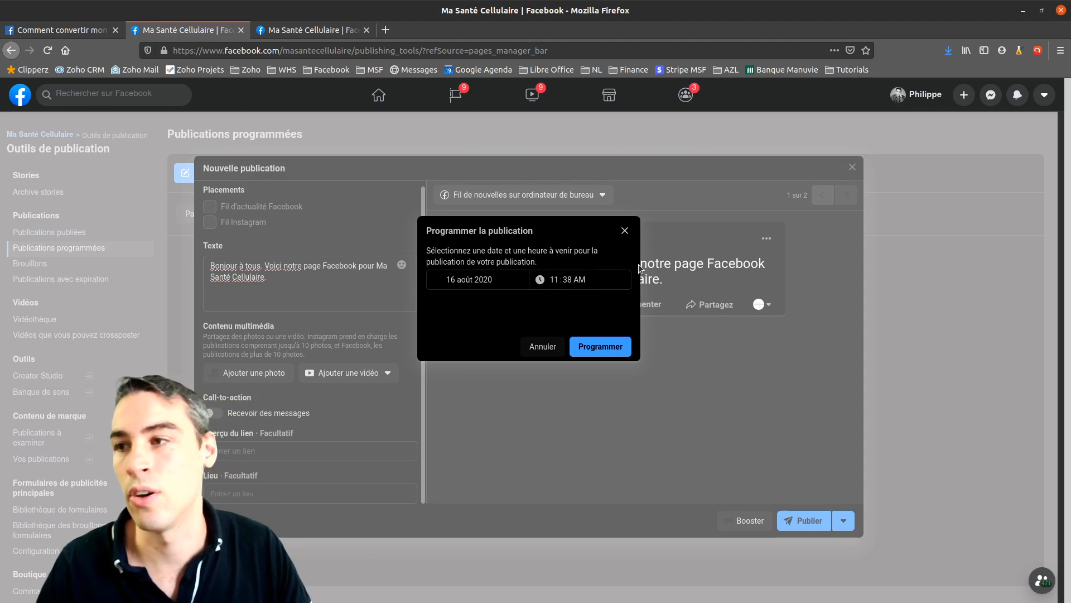
left_click(625, 231)
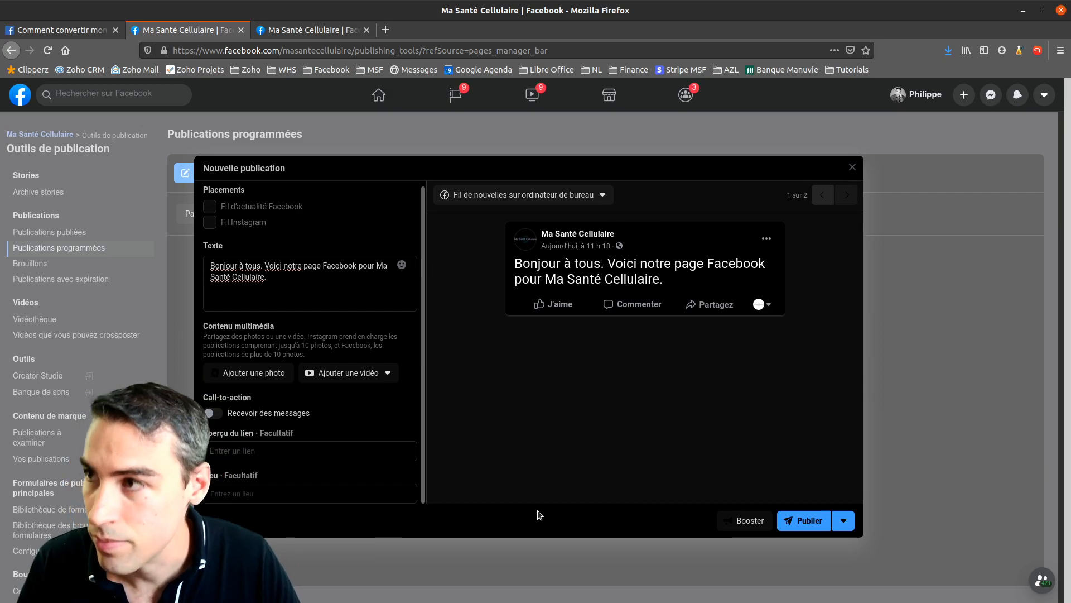
left_click(852, 168)
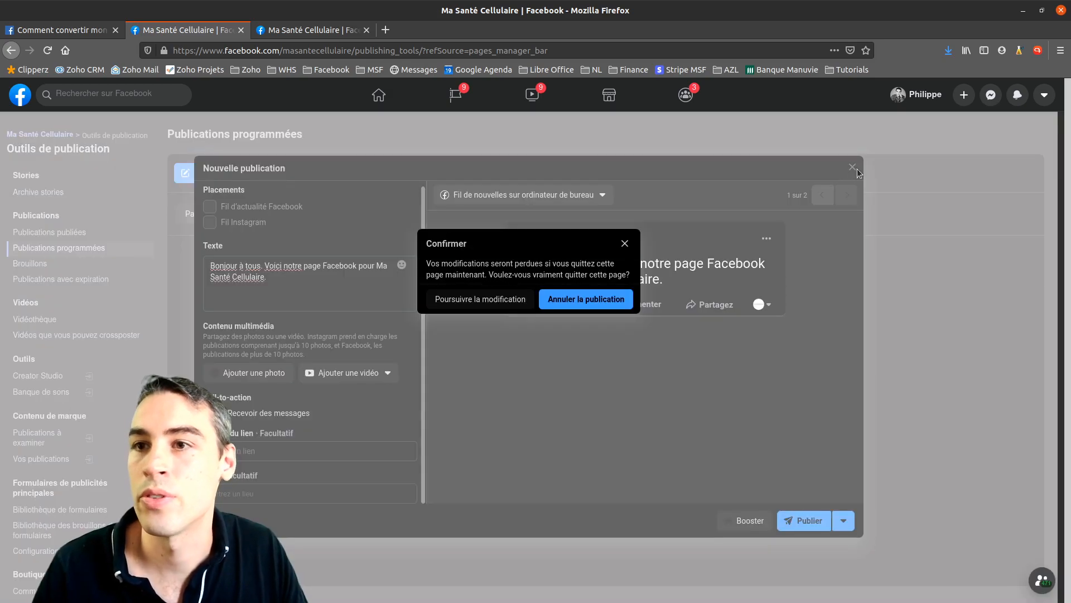
left_click(602, 300)
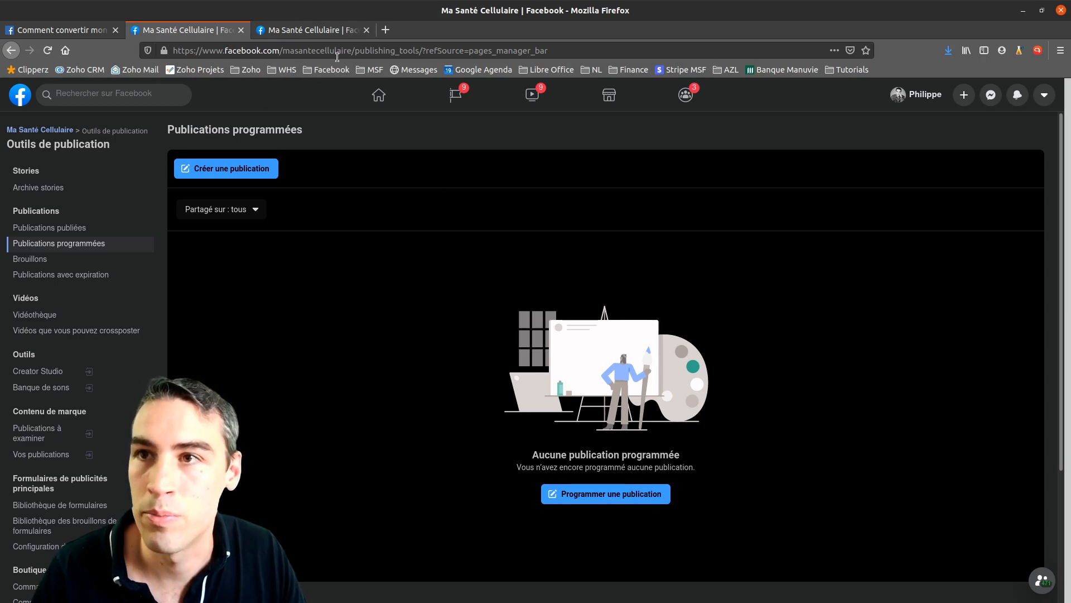
Strip the publishing-tools part from the address to load the Page's main view and review it
left_click_drag(568, 50, 353, 50)
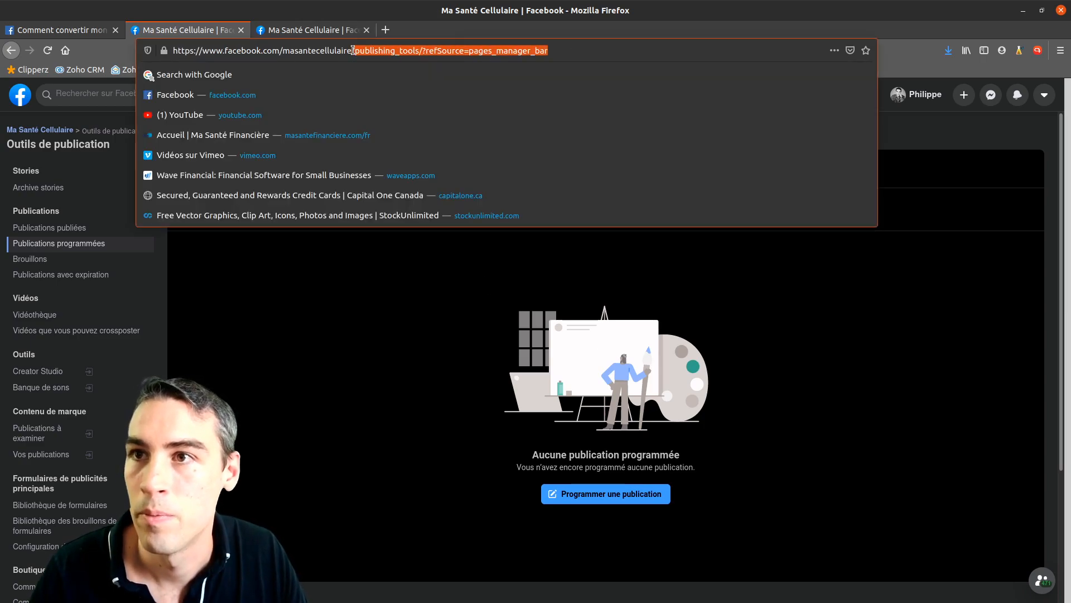
key("BackSpace")
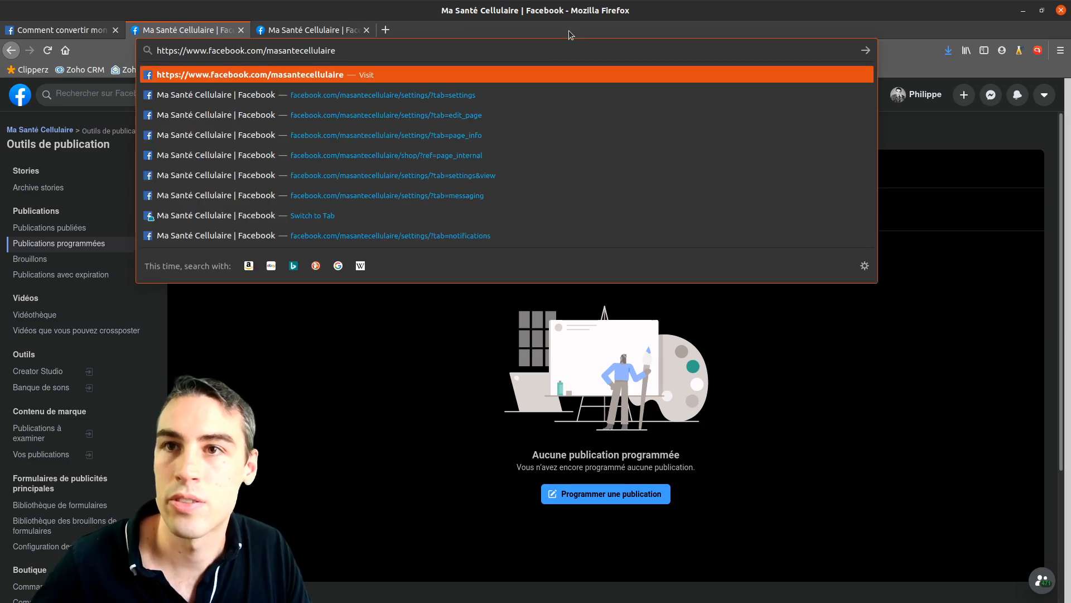
key("Return")
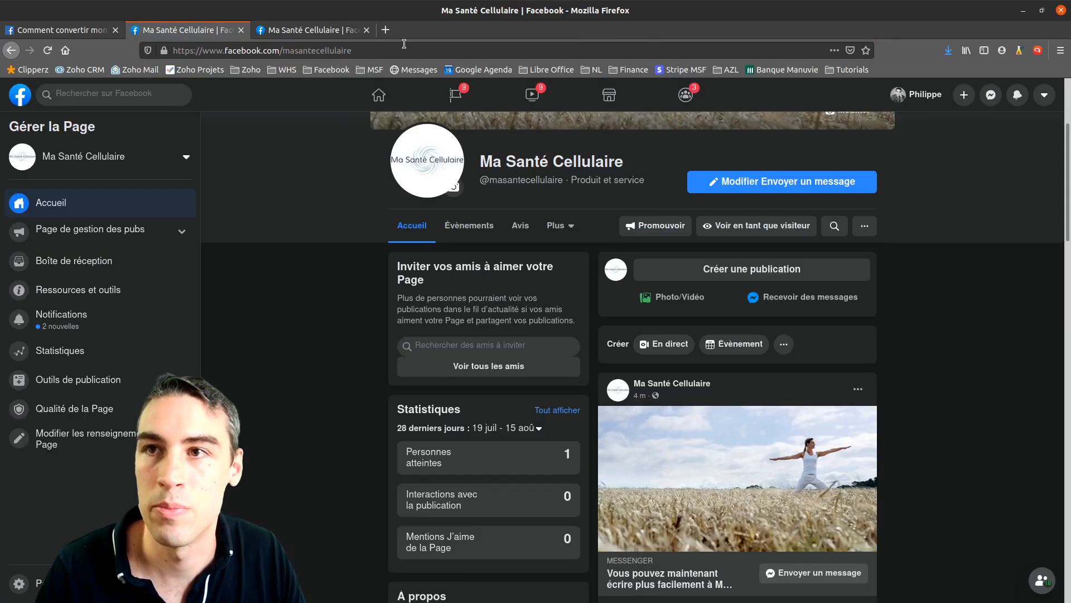
left_click(401, 49)
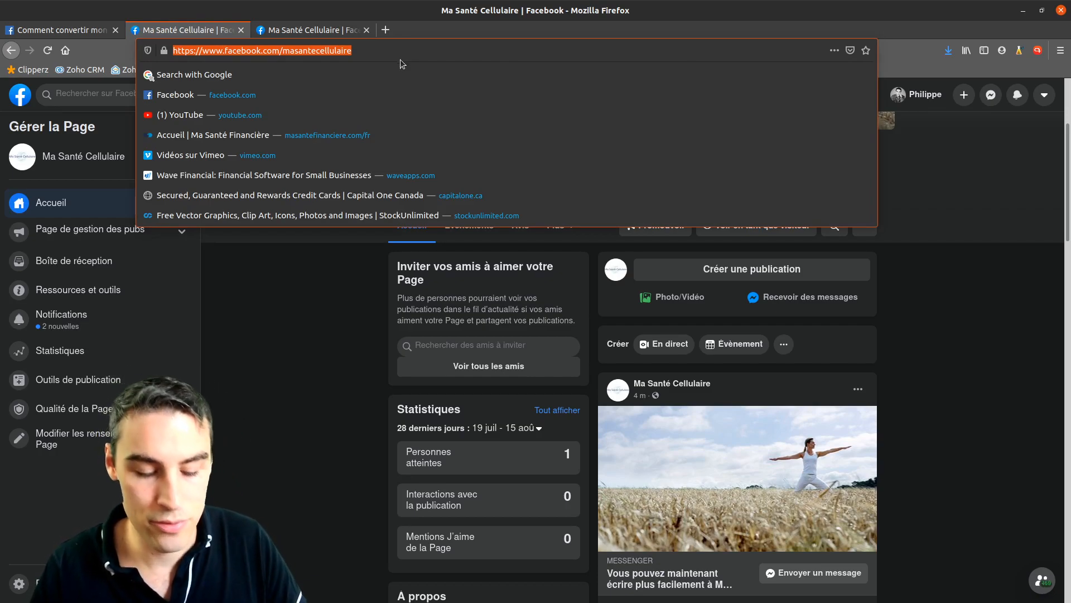
left_click(374, 51)
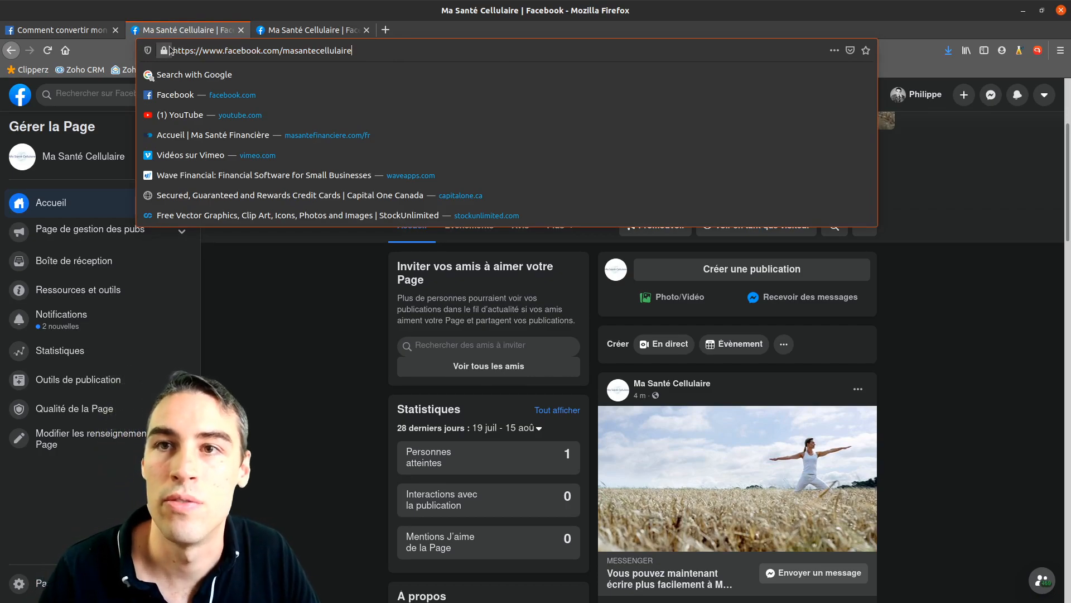
left_click(959, 257)
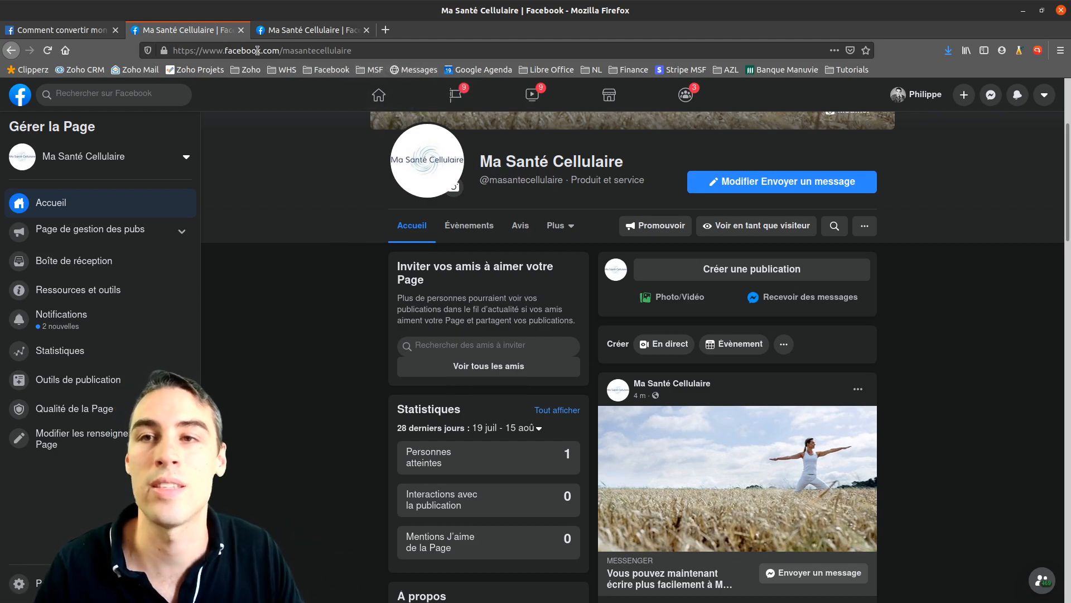
scroll(638, 418, "down", 5)
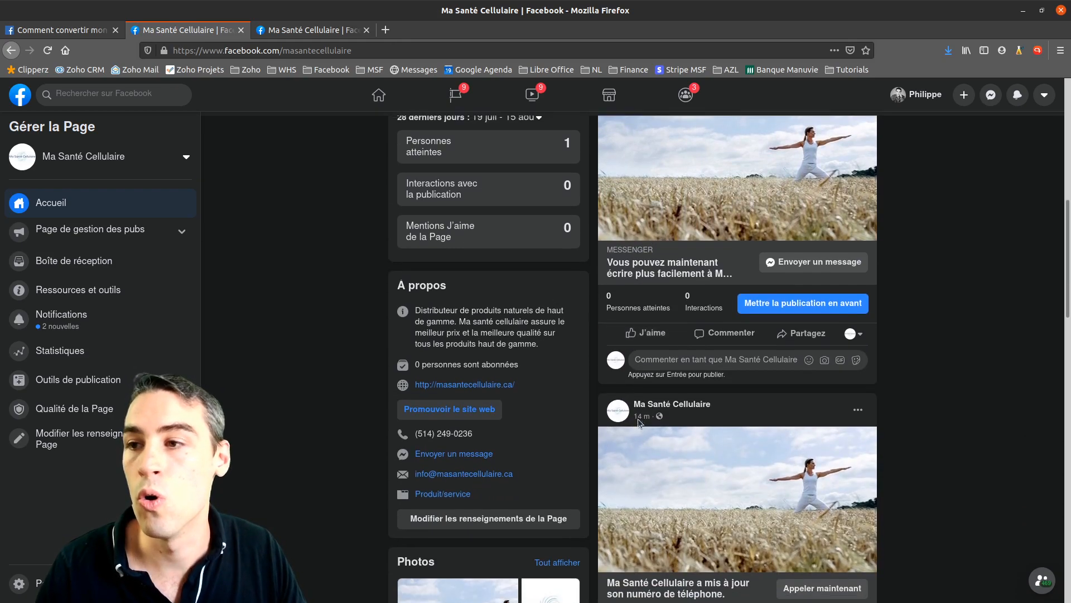
scroll(638, 418, "up", 5)
scroll(639, 422, "up", 3)
In a new tab, try loading asdfghj.com and then edcvgyuhjnjk.com with Ctrl+Enter
left_click(385, 30)
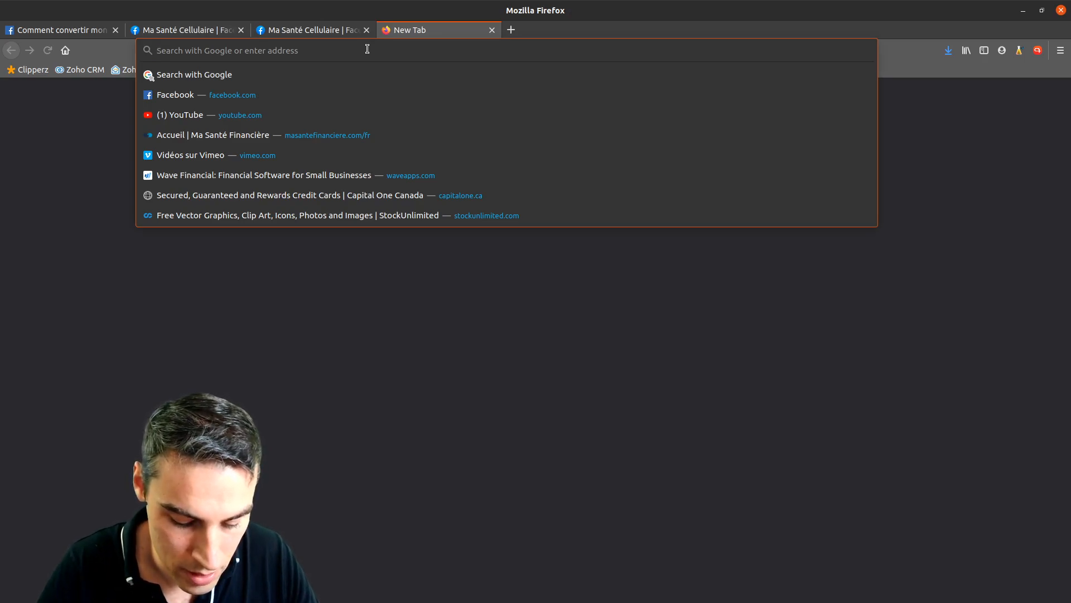
type("asdfghj")
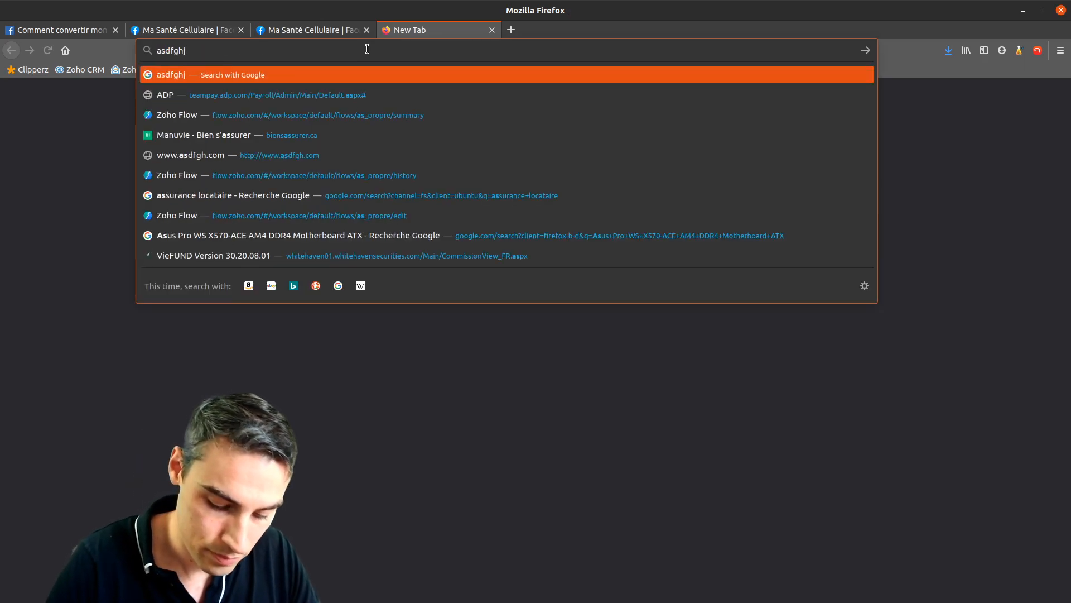
key("ctrl+Return")
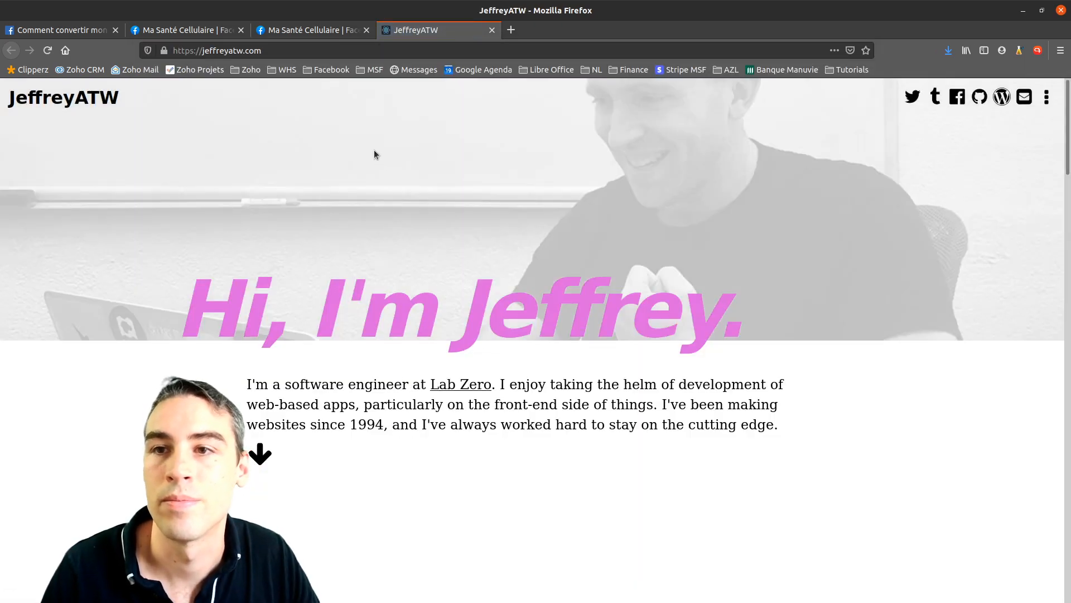
left_click(358, 52)
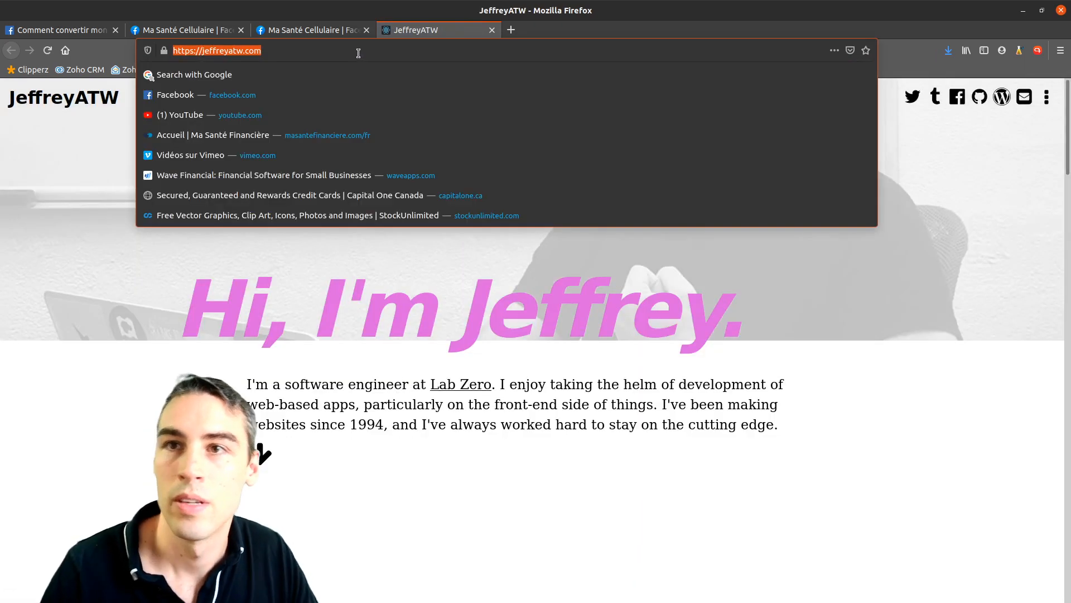
type("edcvgyuhjnjk.")
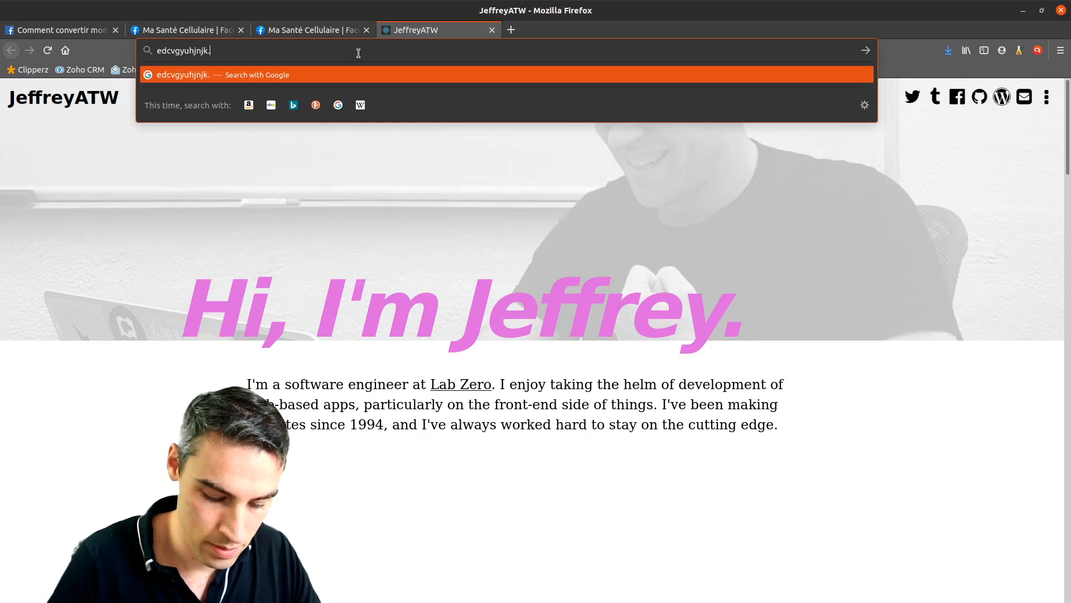
key("ctrl+Return")
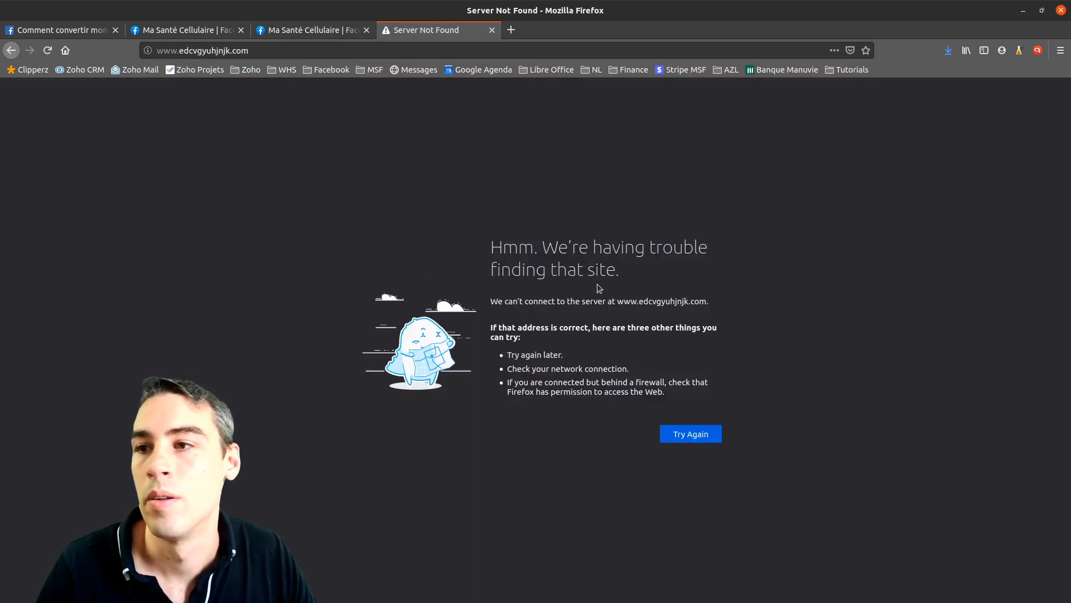
Select the Server Not Found heading text, then switch back to the Ma Santé Cellulaire tab
left_click_drag(490, 247, 677, 285)
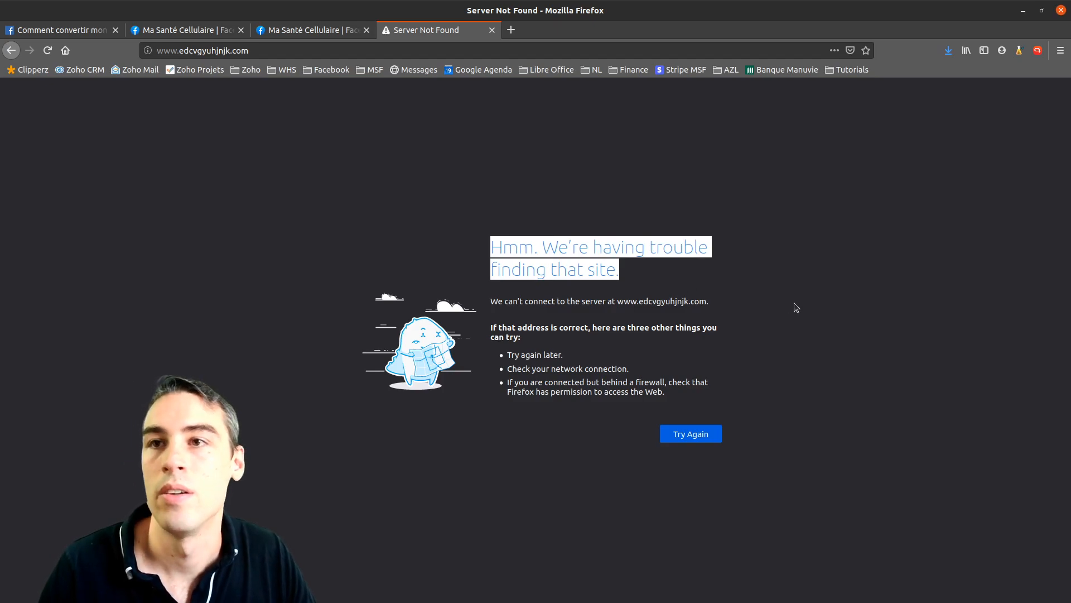
left_click(634, 266)
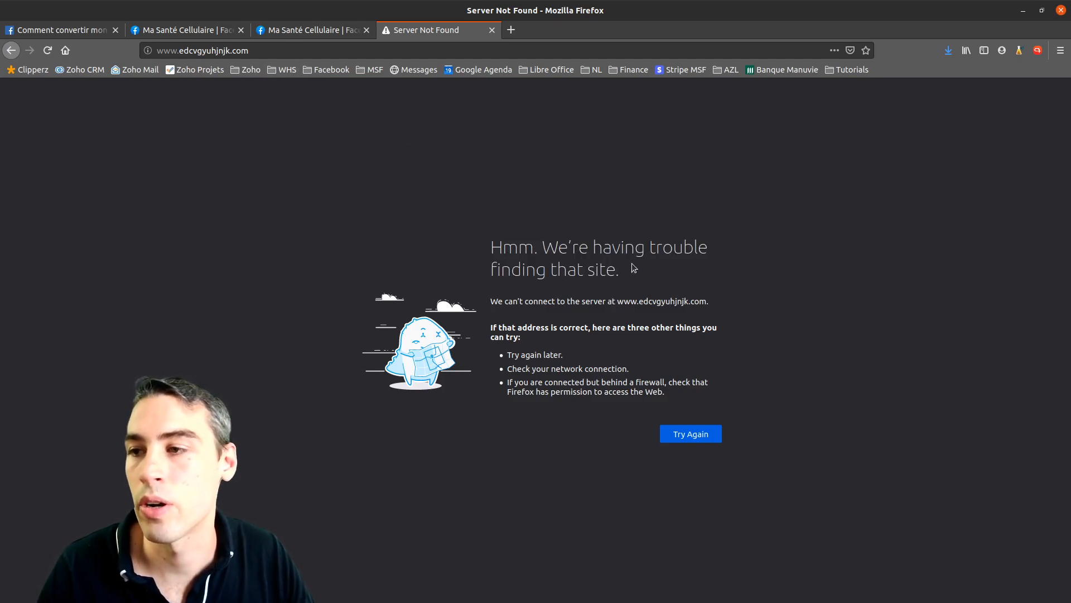
left_click(311, 30)
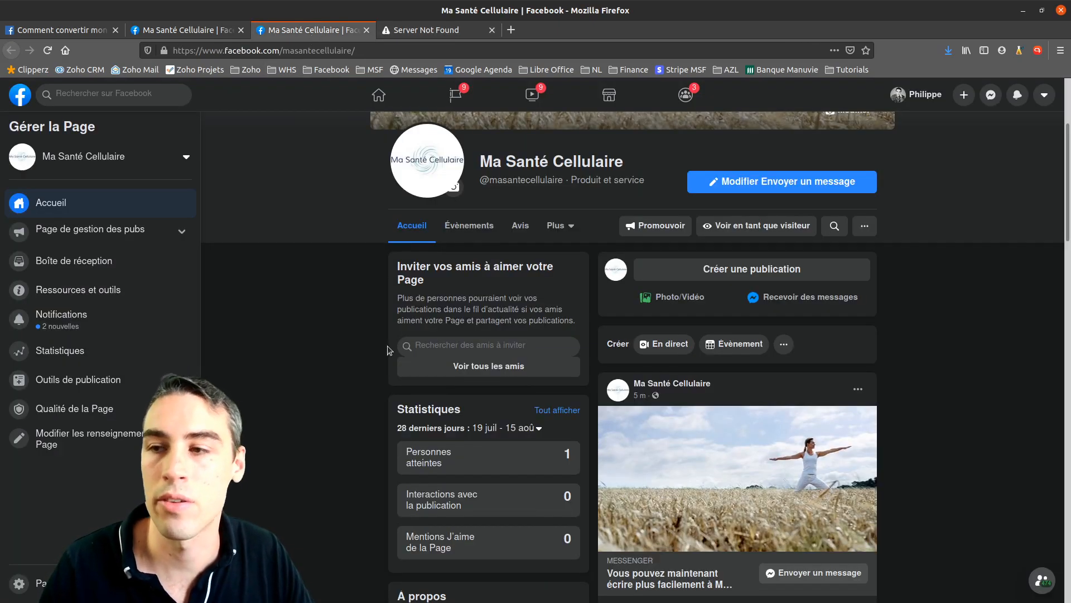
scroll(537, 559, "down", 5)
scroll(537, 560, "up", 6)
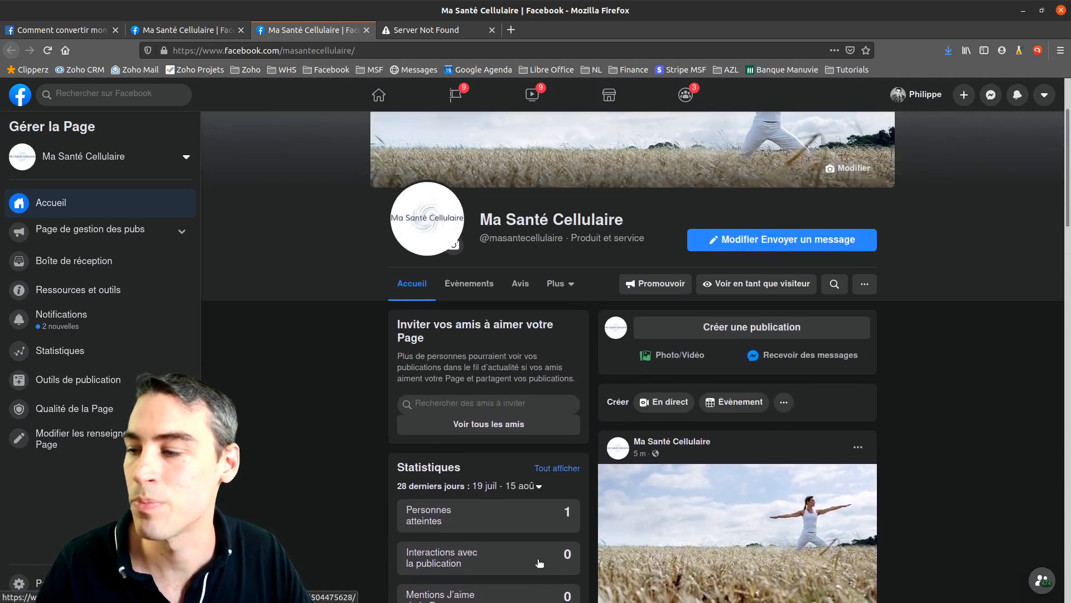
scroll(537, 559, "up", 2)
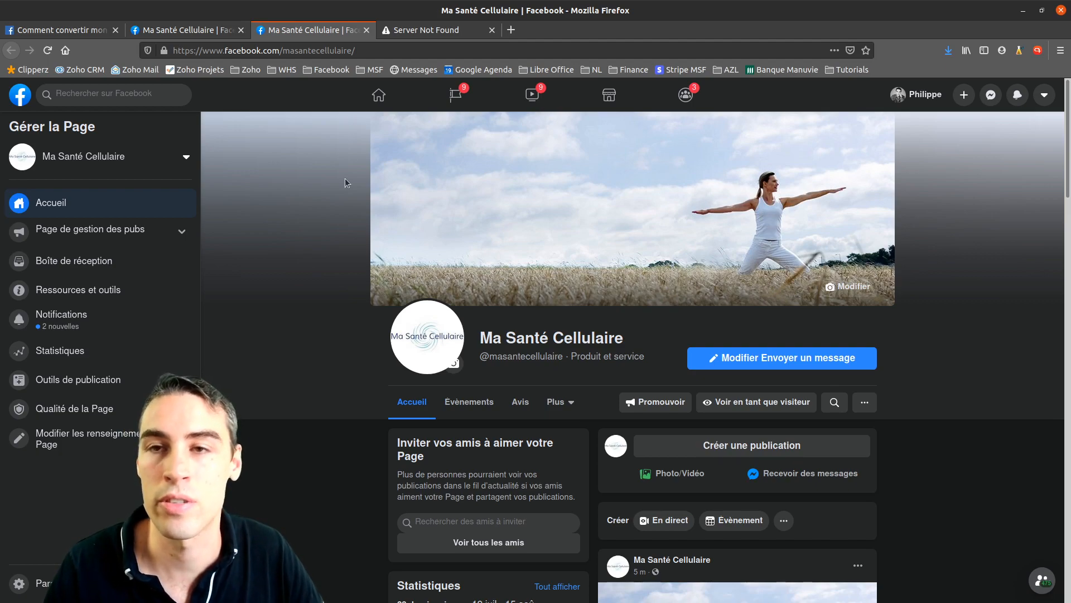
left_click(445, 45)
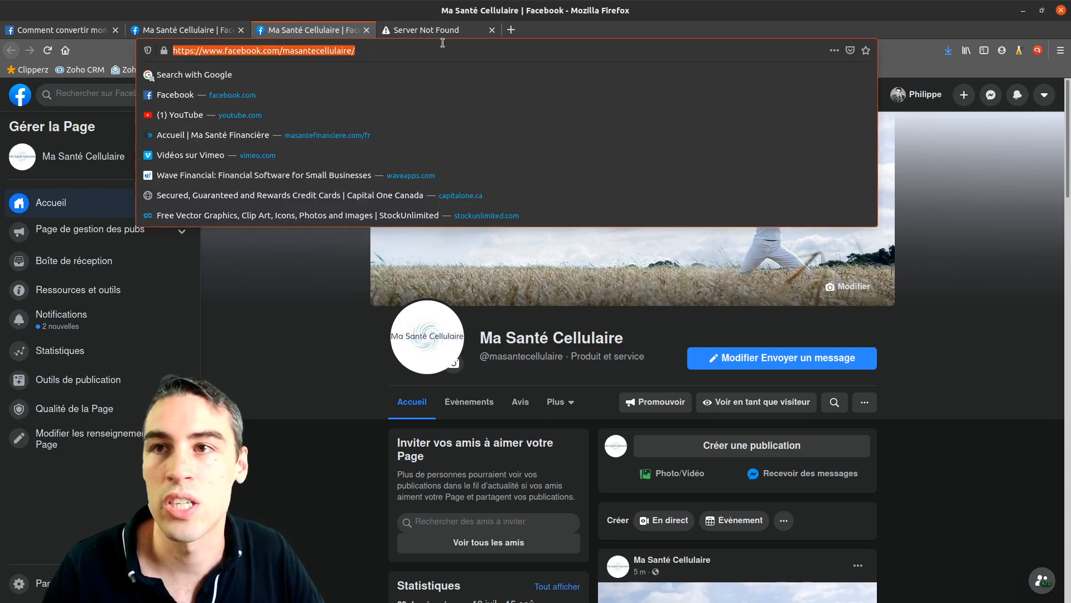
left_click(418, 56)
left_click(971, 211)
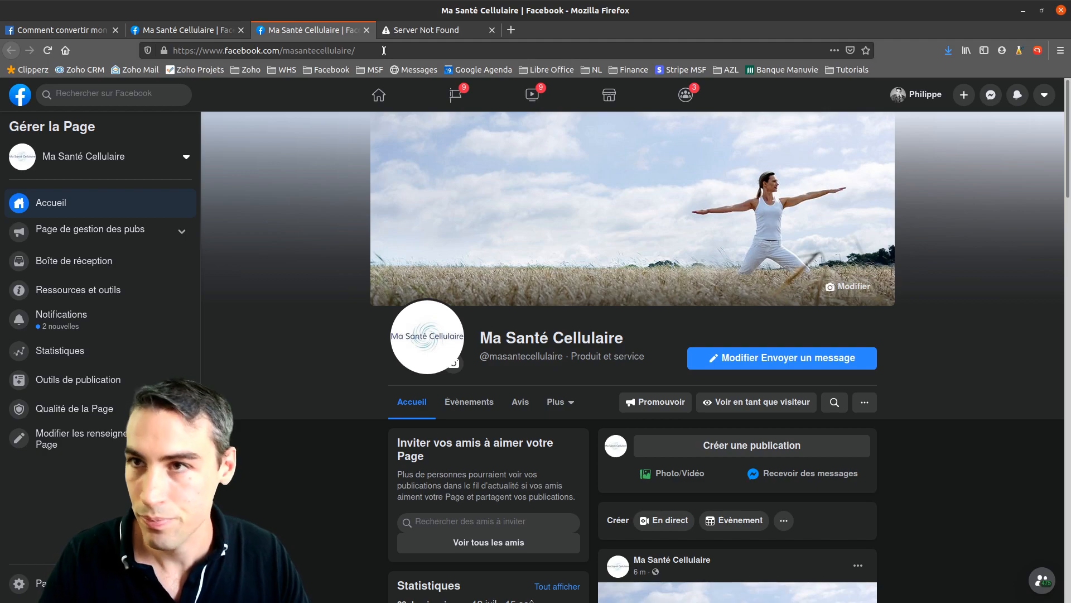
left_click(416, 34)
left_click_drag(496, 252, 816, 290)
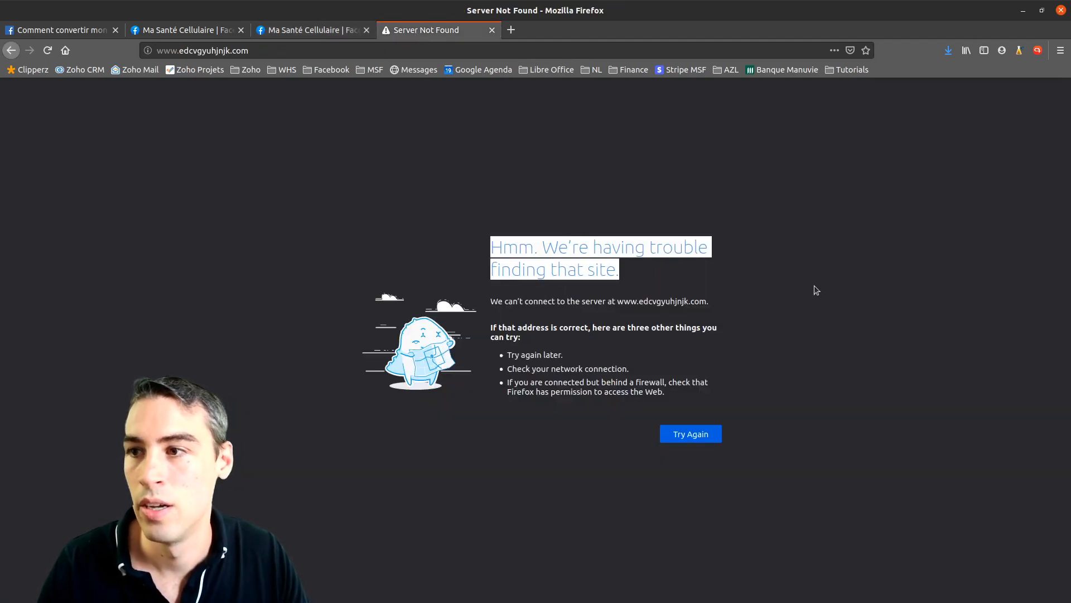
left_click(301, 30)
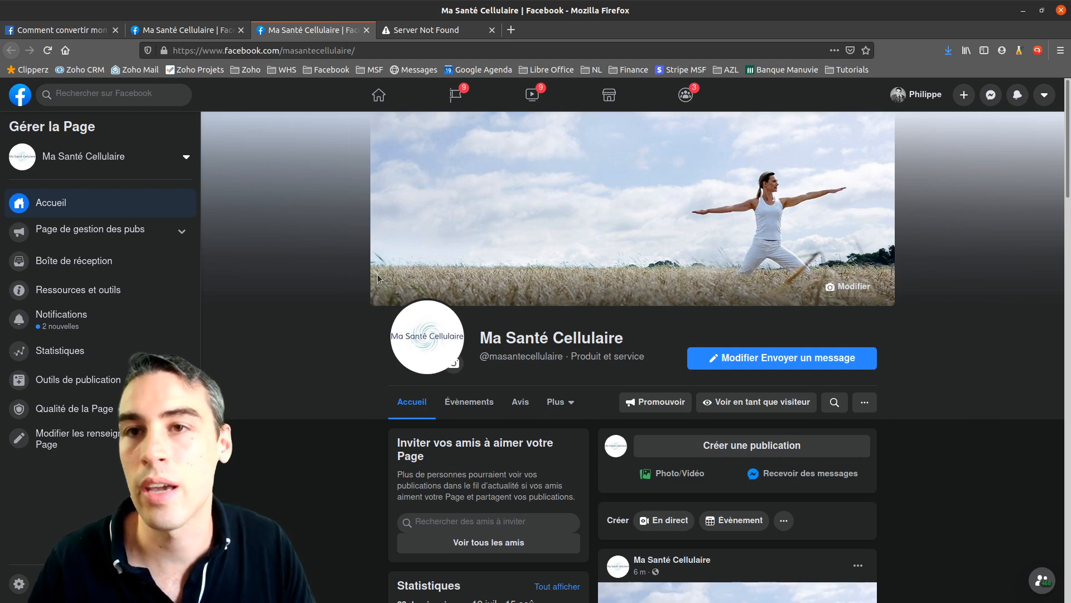
scroll(289, 339, "down", 3)
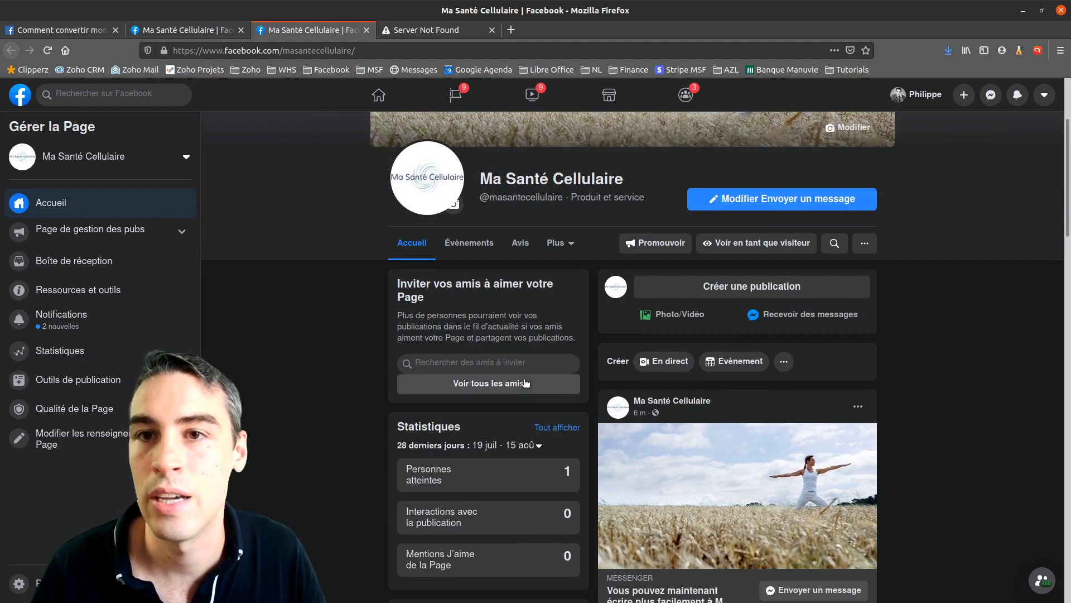
scroll(685, 392, "up", 2)
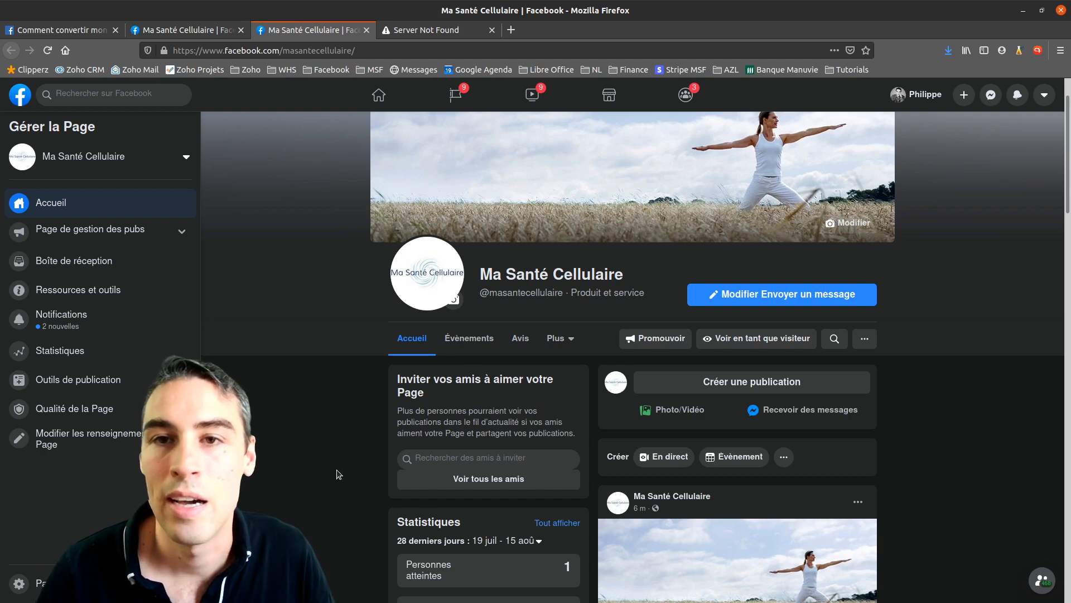
scroll(337, 472, "down", 1)
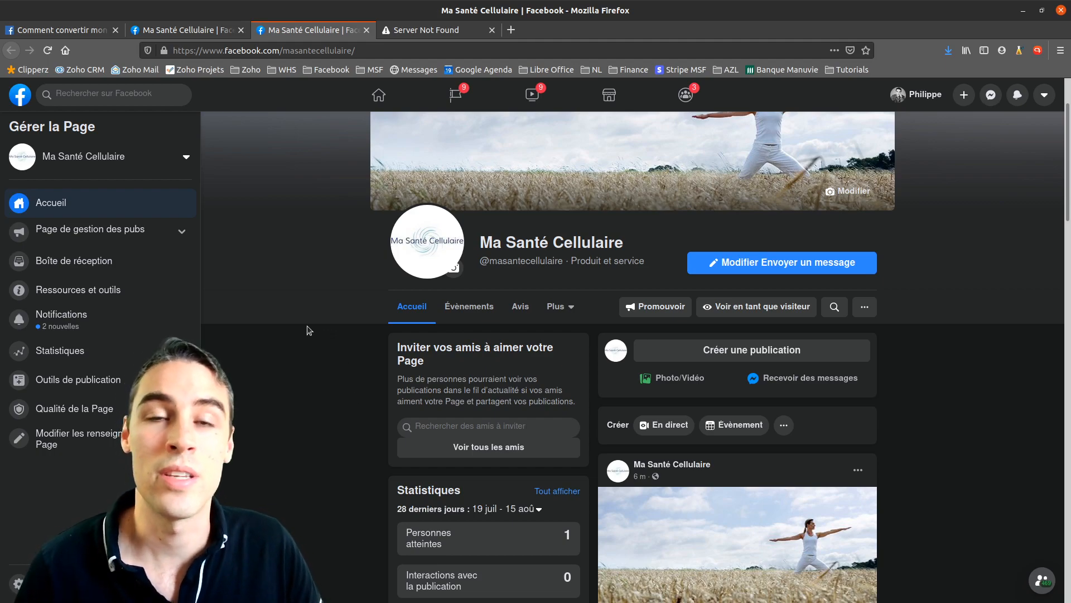
left_click_drag(480, 243, 721, 264)
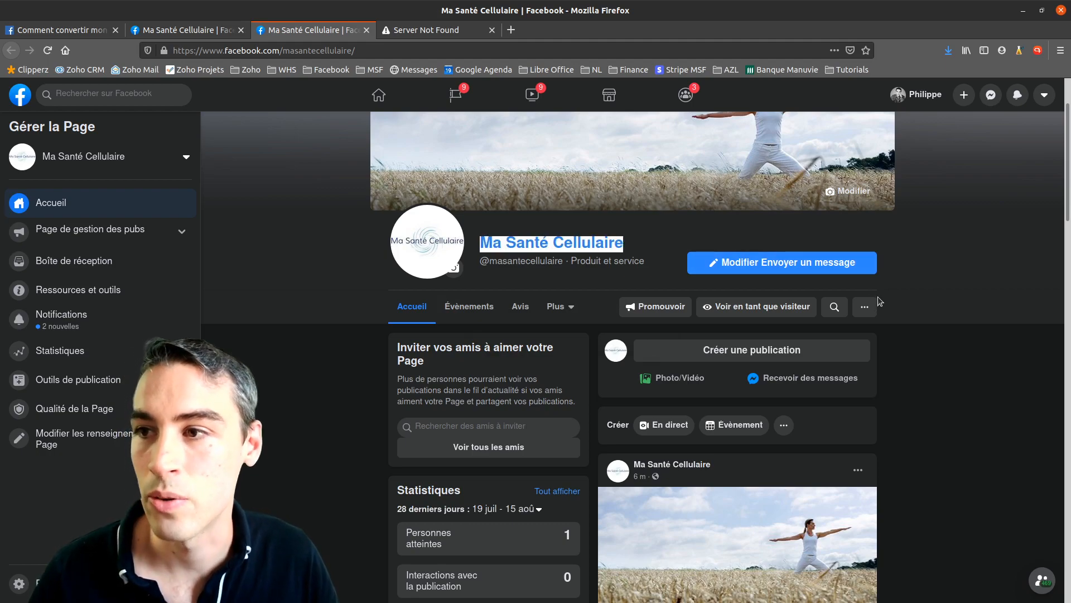
left_click_drag(625, 246, 481, 244)
left_click(629, 244)
left_click_drag(629, 244, 480, 240)
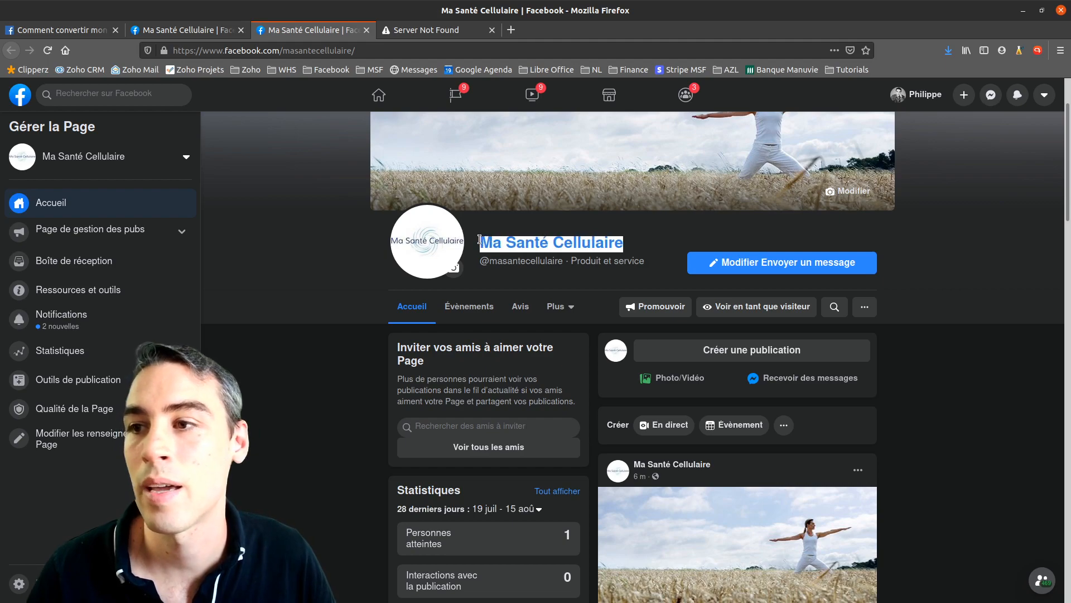
left_click(660, 249)
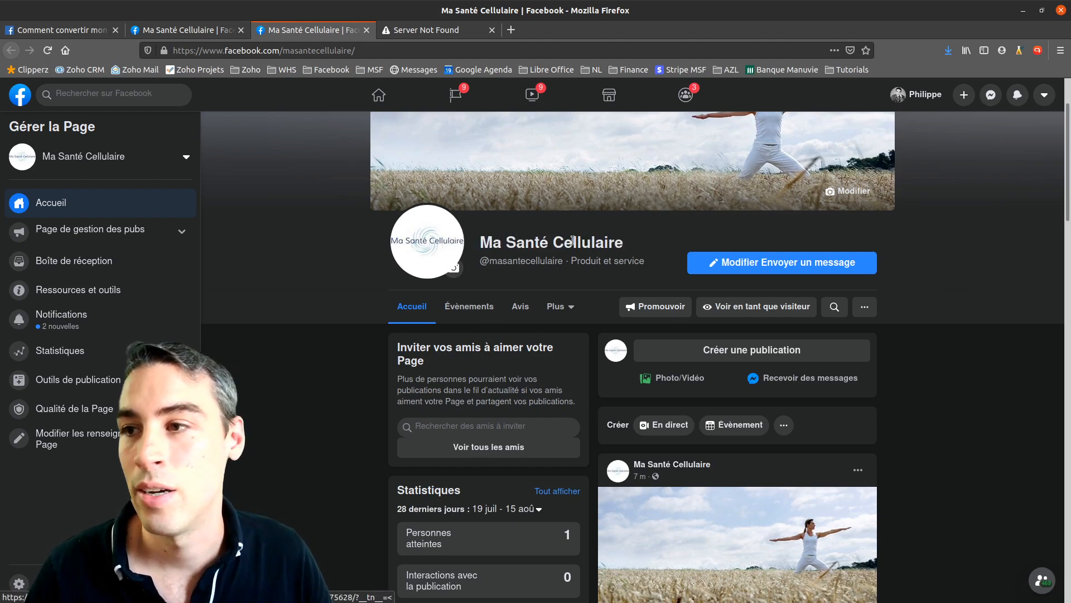
left_click_drag(480, 244, 621, 240)
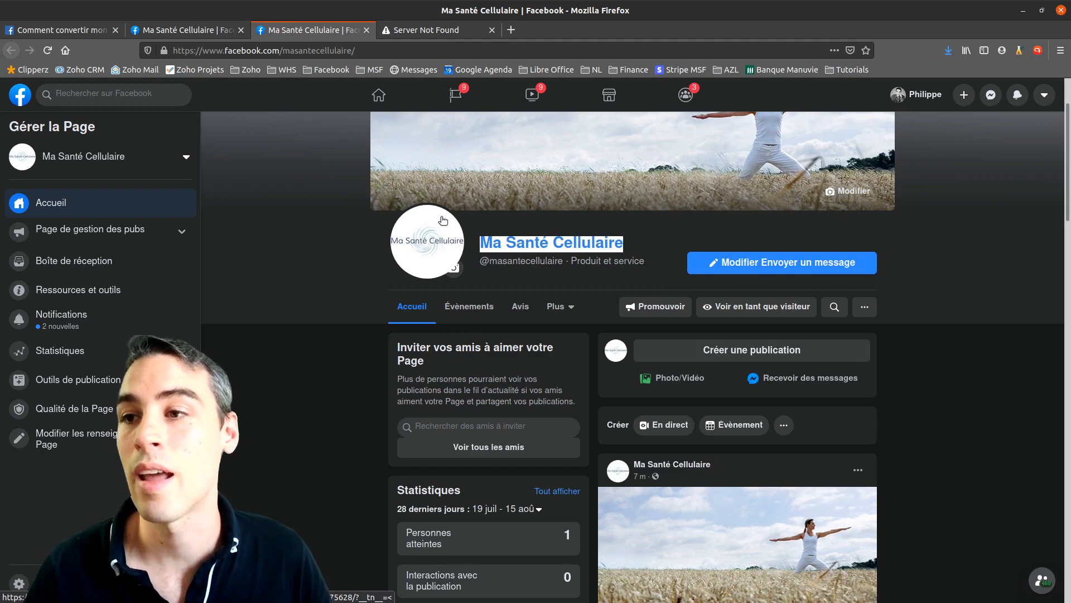
left_click_drag(626, 245, 485, 238)
left_click_drag(650, 239, 471, 246)
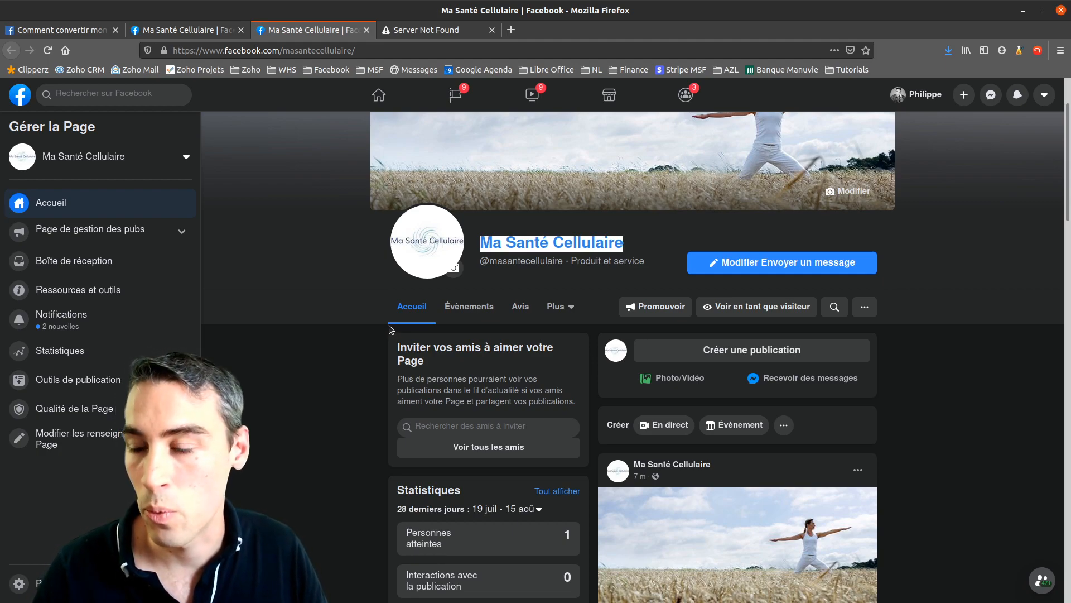
left_click(641, 243)
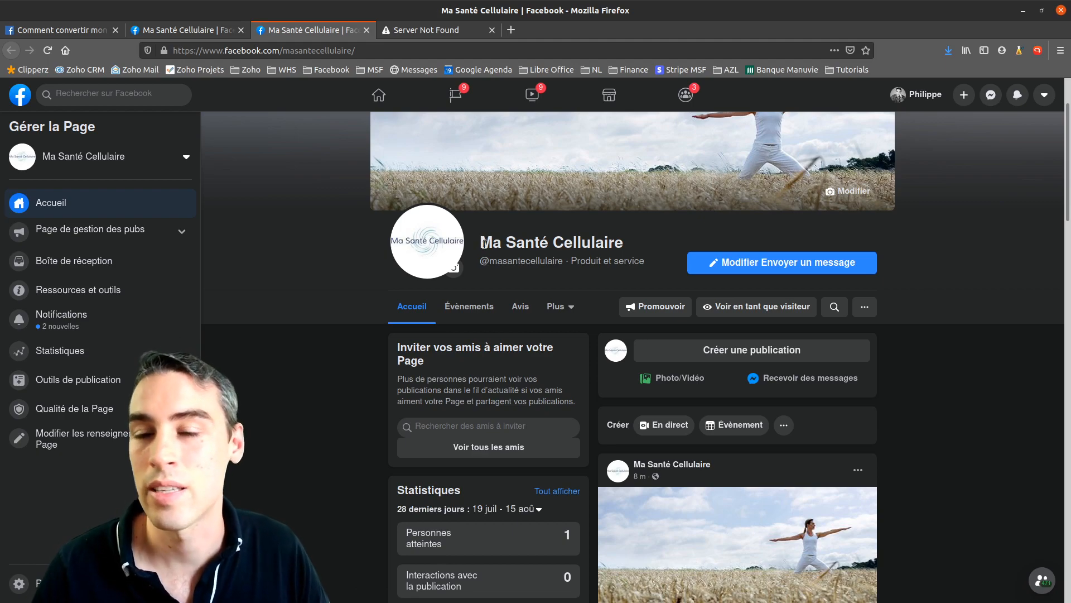
left_click_drag(638, 244, 483, 248)
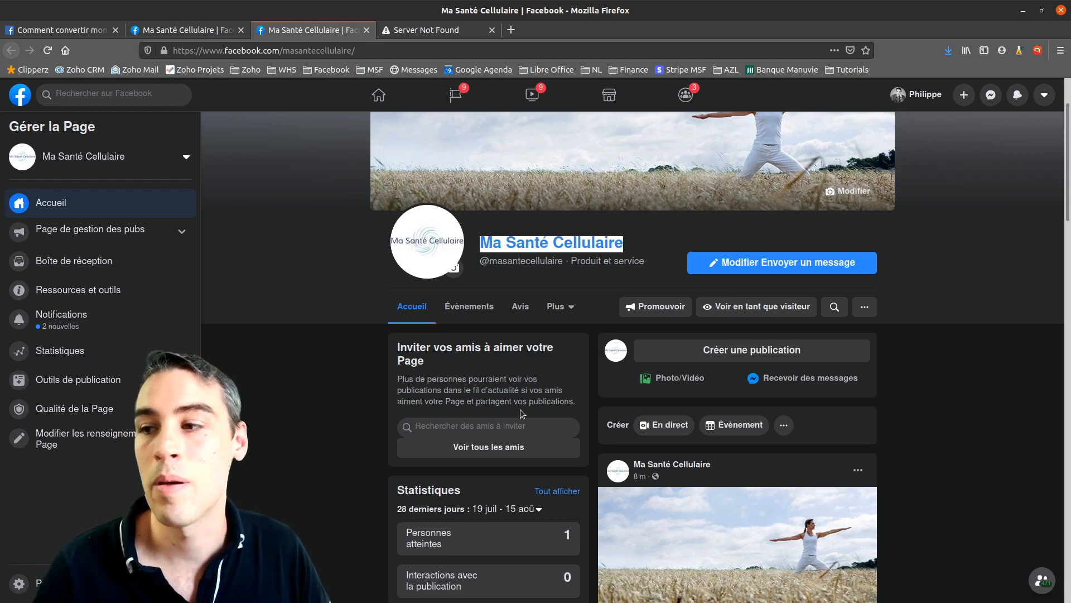
scroll(397, 391, "down", 3)
scroll(395, 395, "down", 2)
scroll(444, 357, "up", 5)
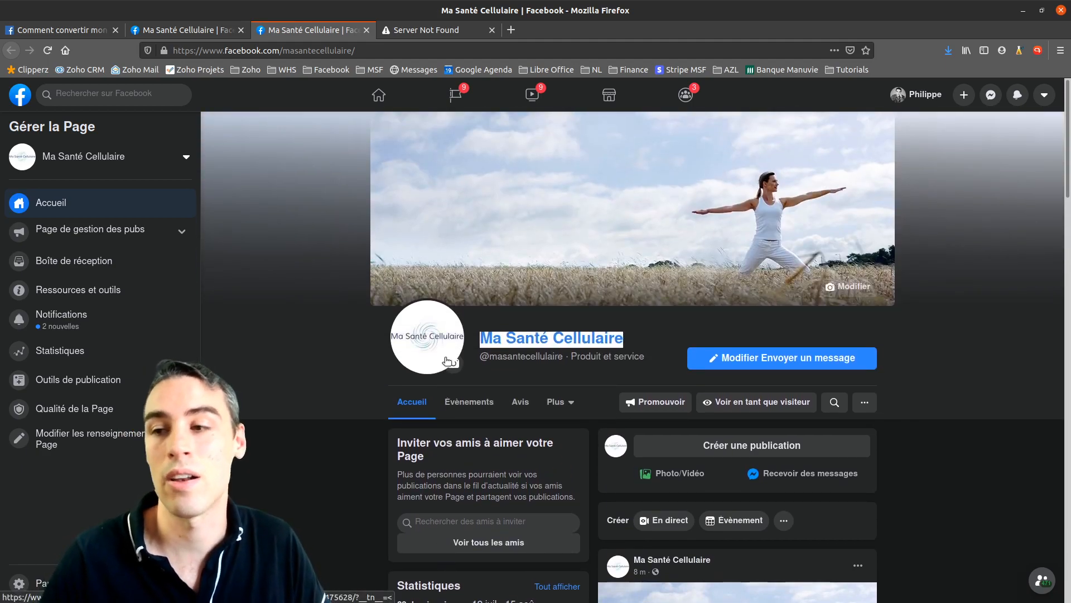
left_click(553, 338)
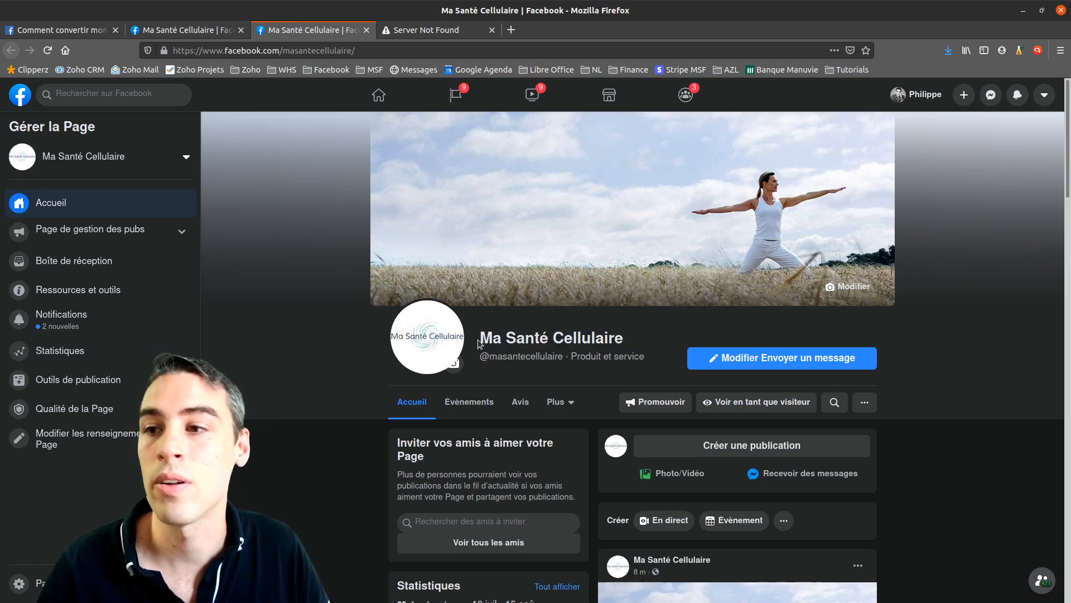